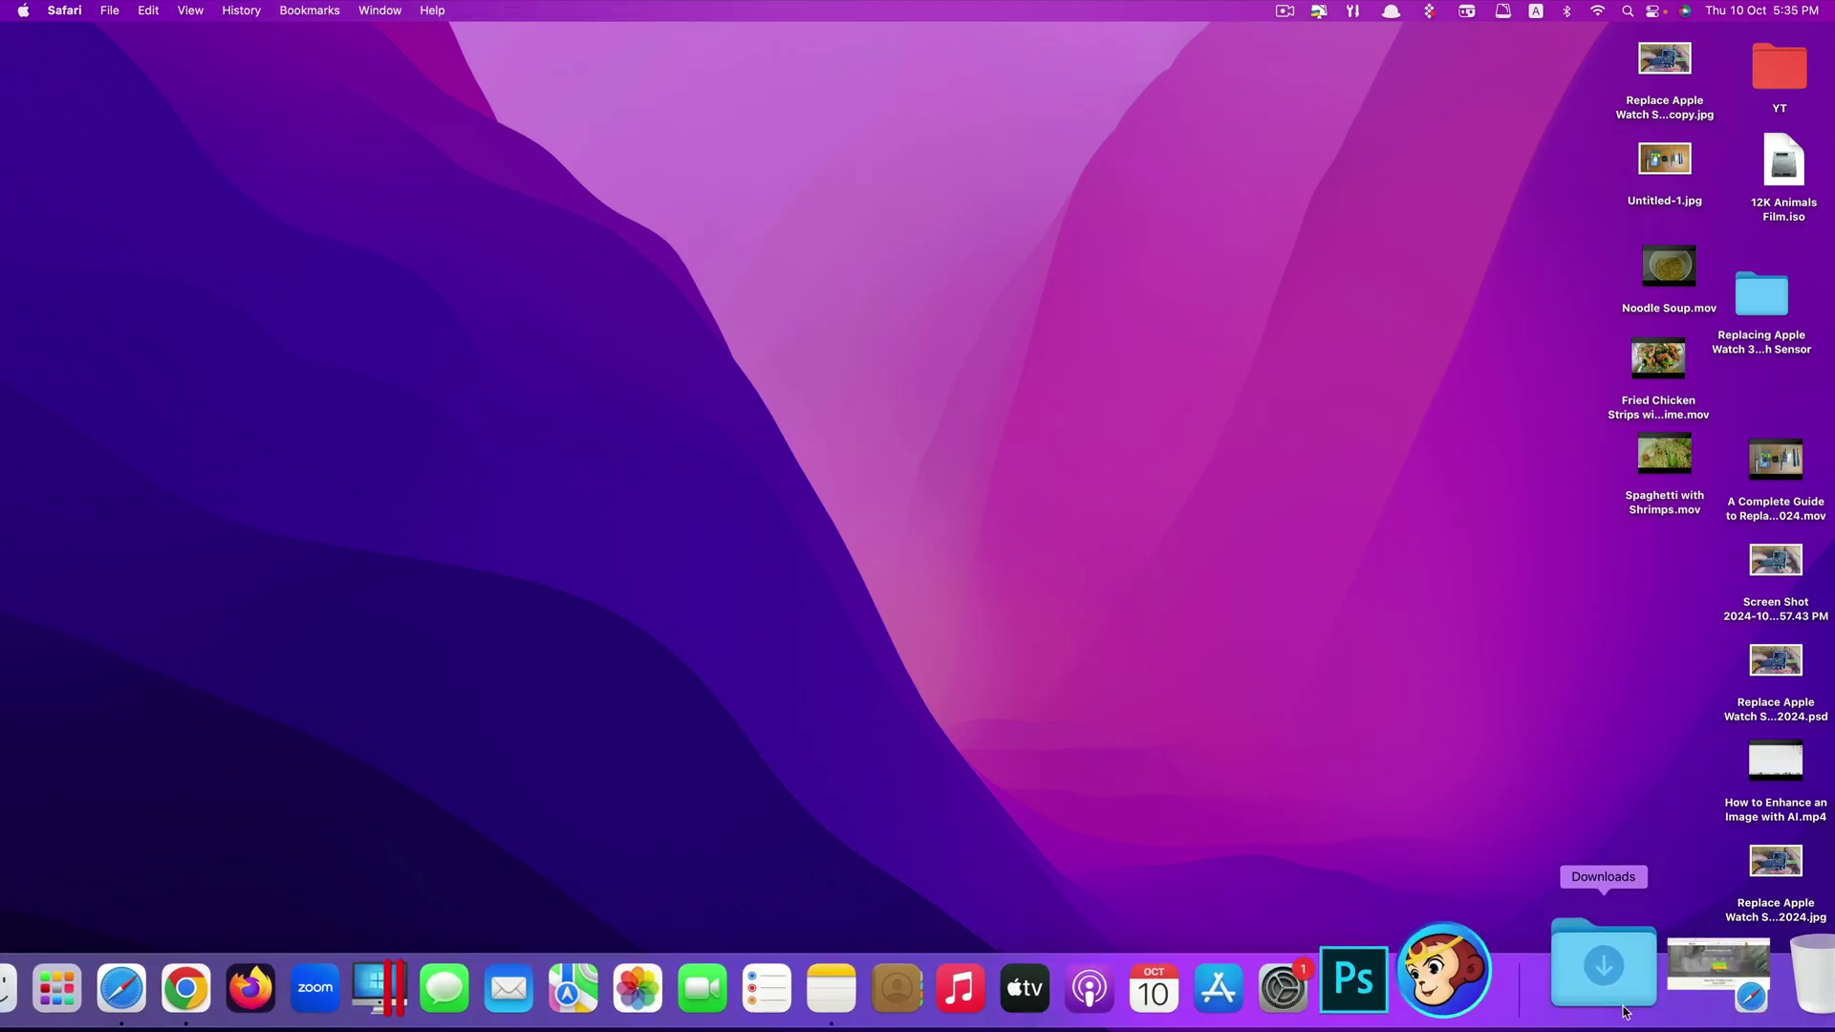
- Bring back the WinX DVD Ripper for Mac page in Safari, start the free trial download, then stop it
click(1523, 965)
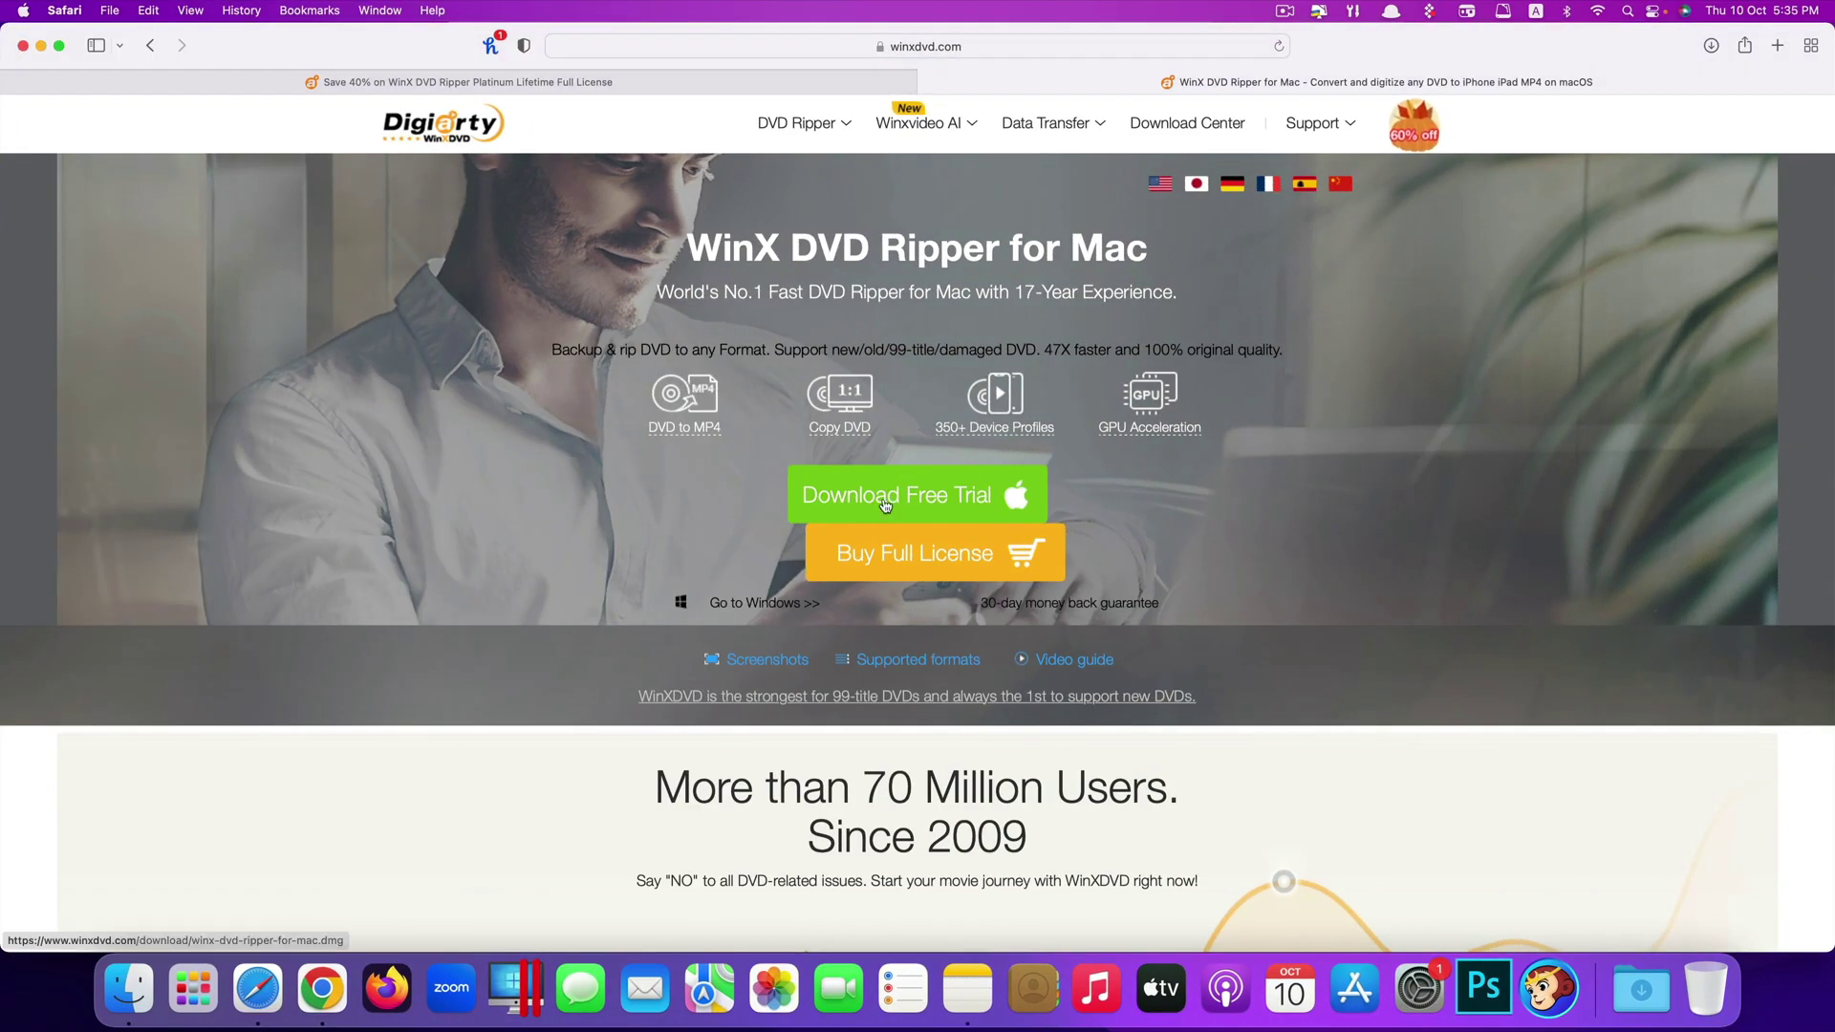
click(872, 447)
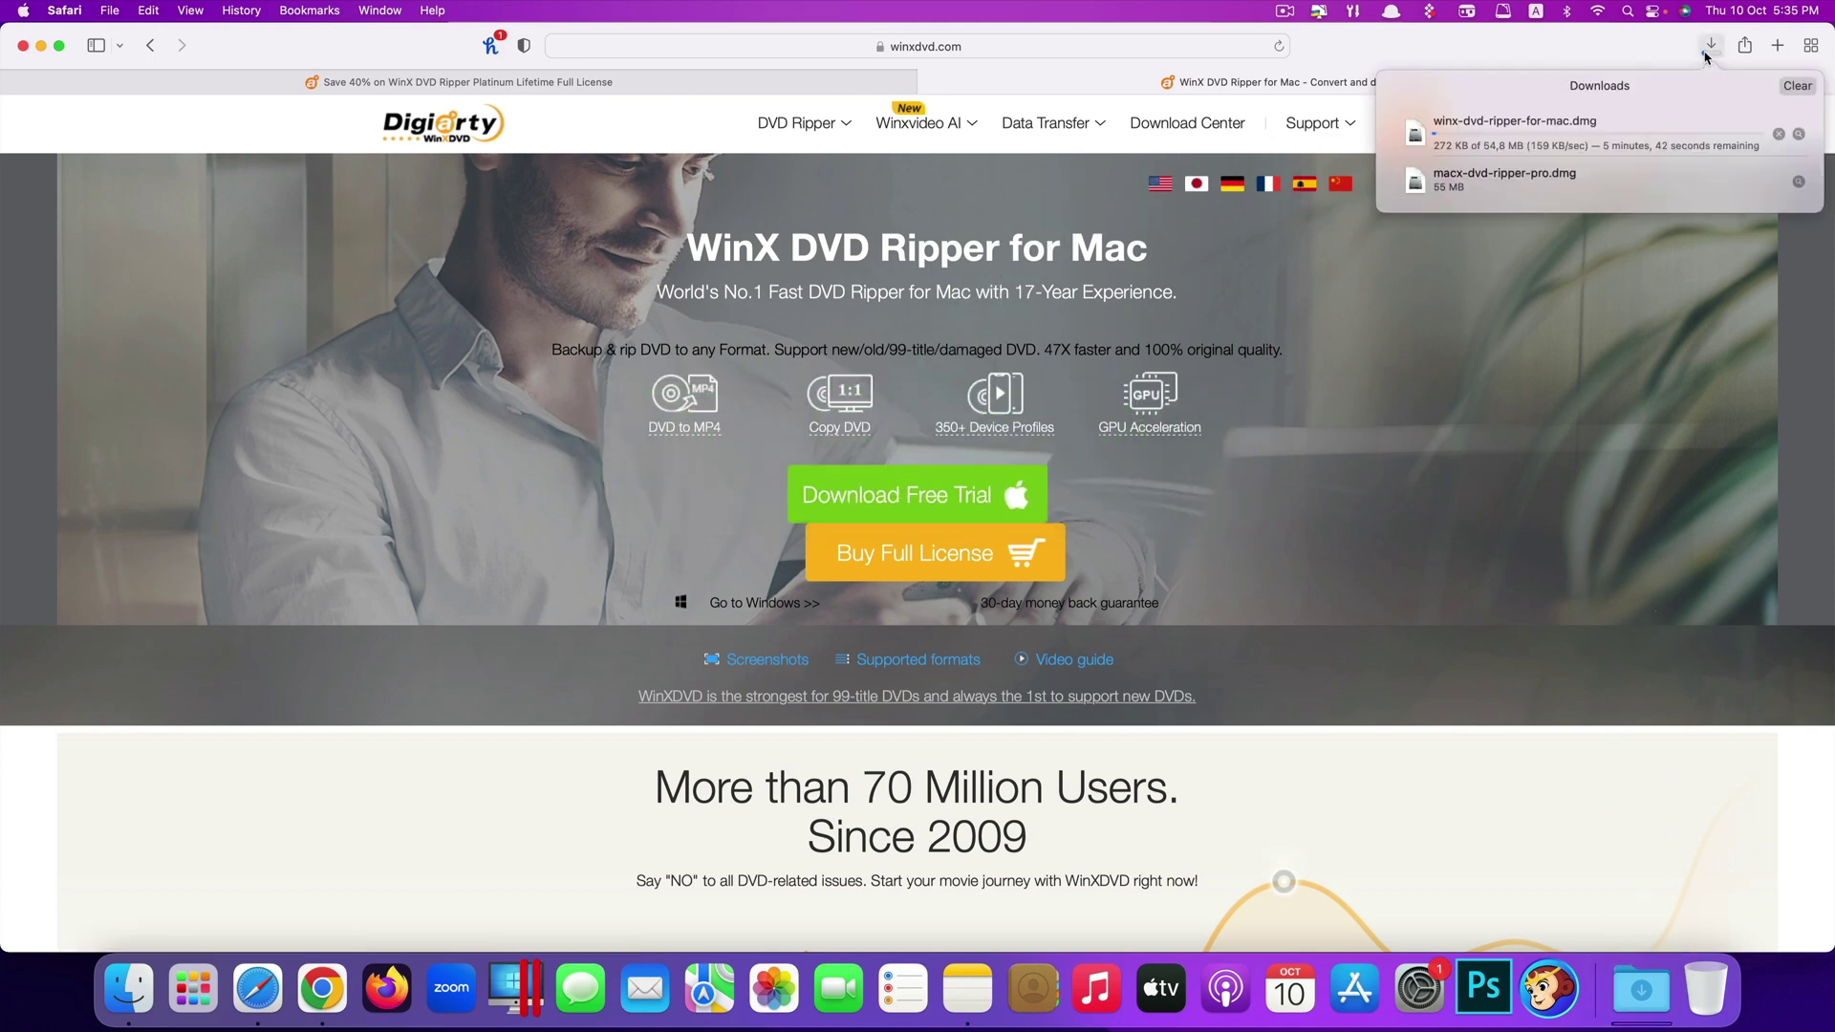
click(1776, 135)
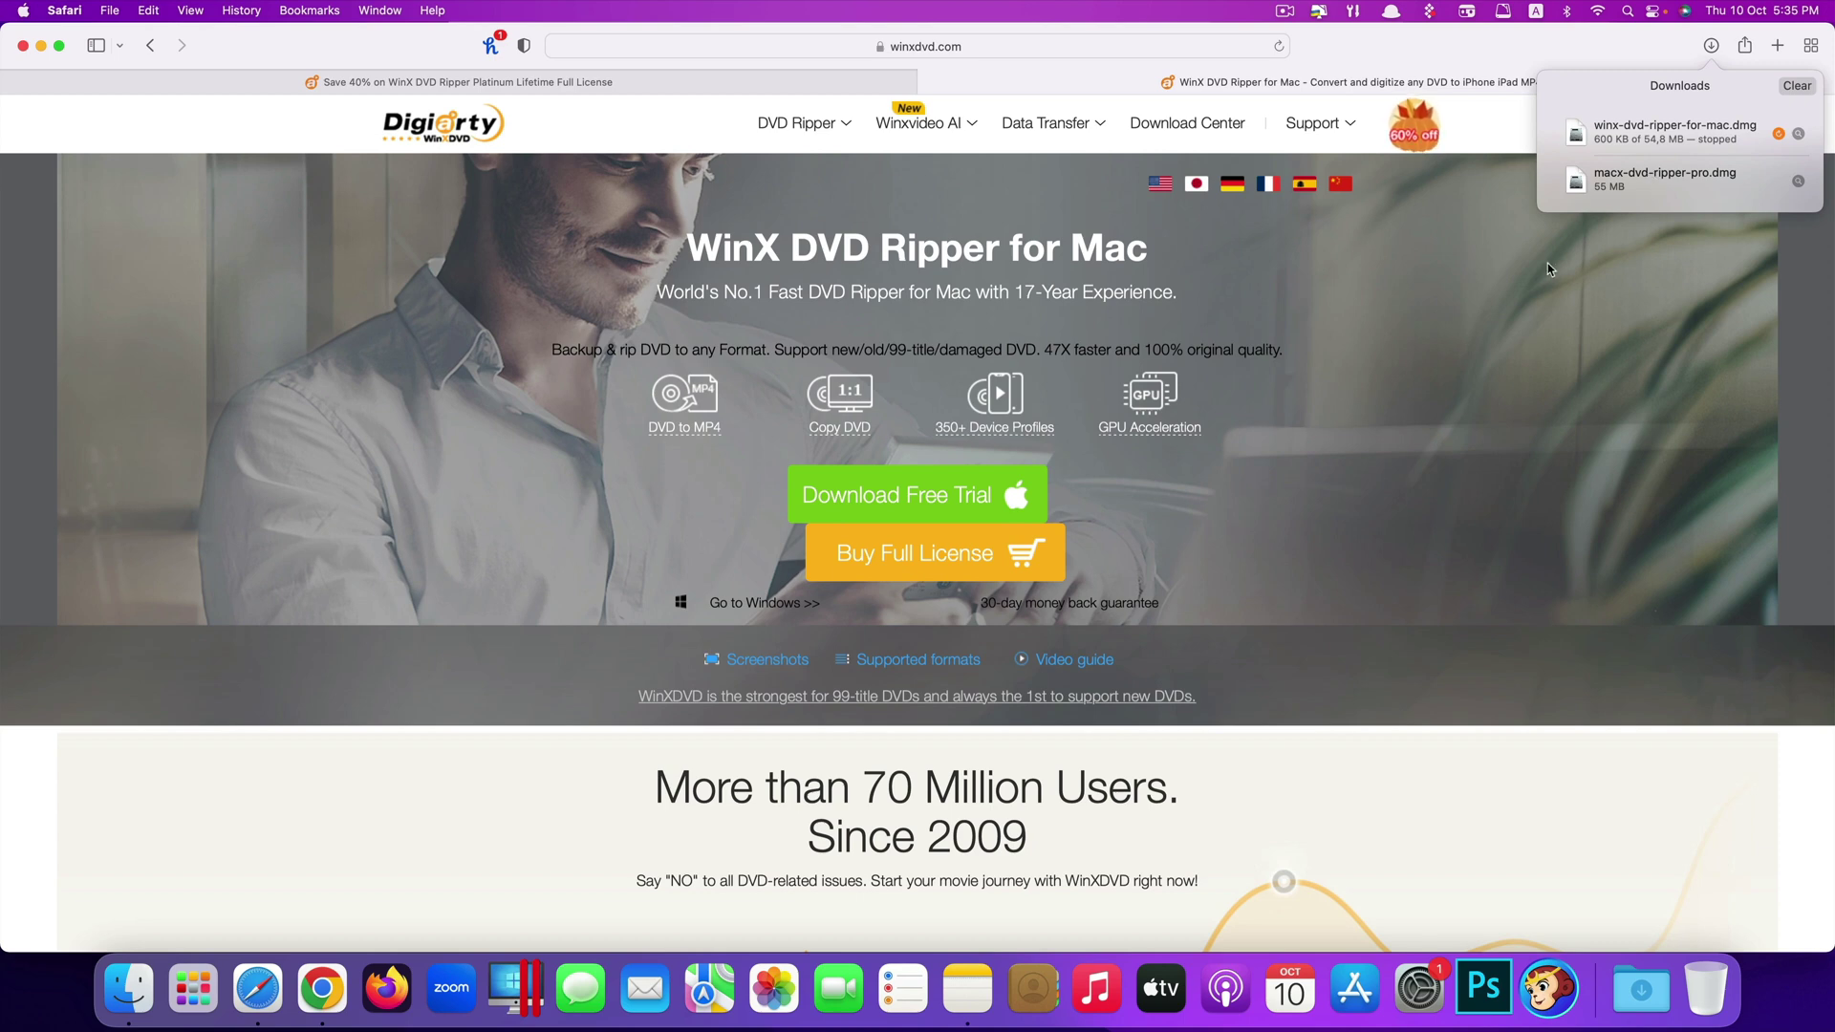
- Close the downloads list and launch MacX DVD Ripper Pro from a 'Macx' Launchpad search
click(774, 682)
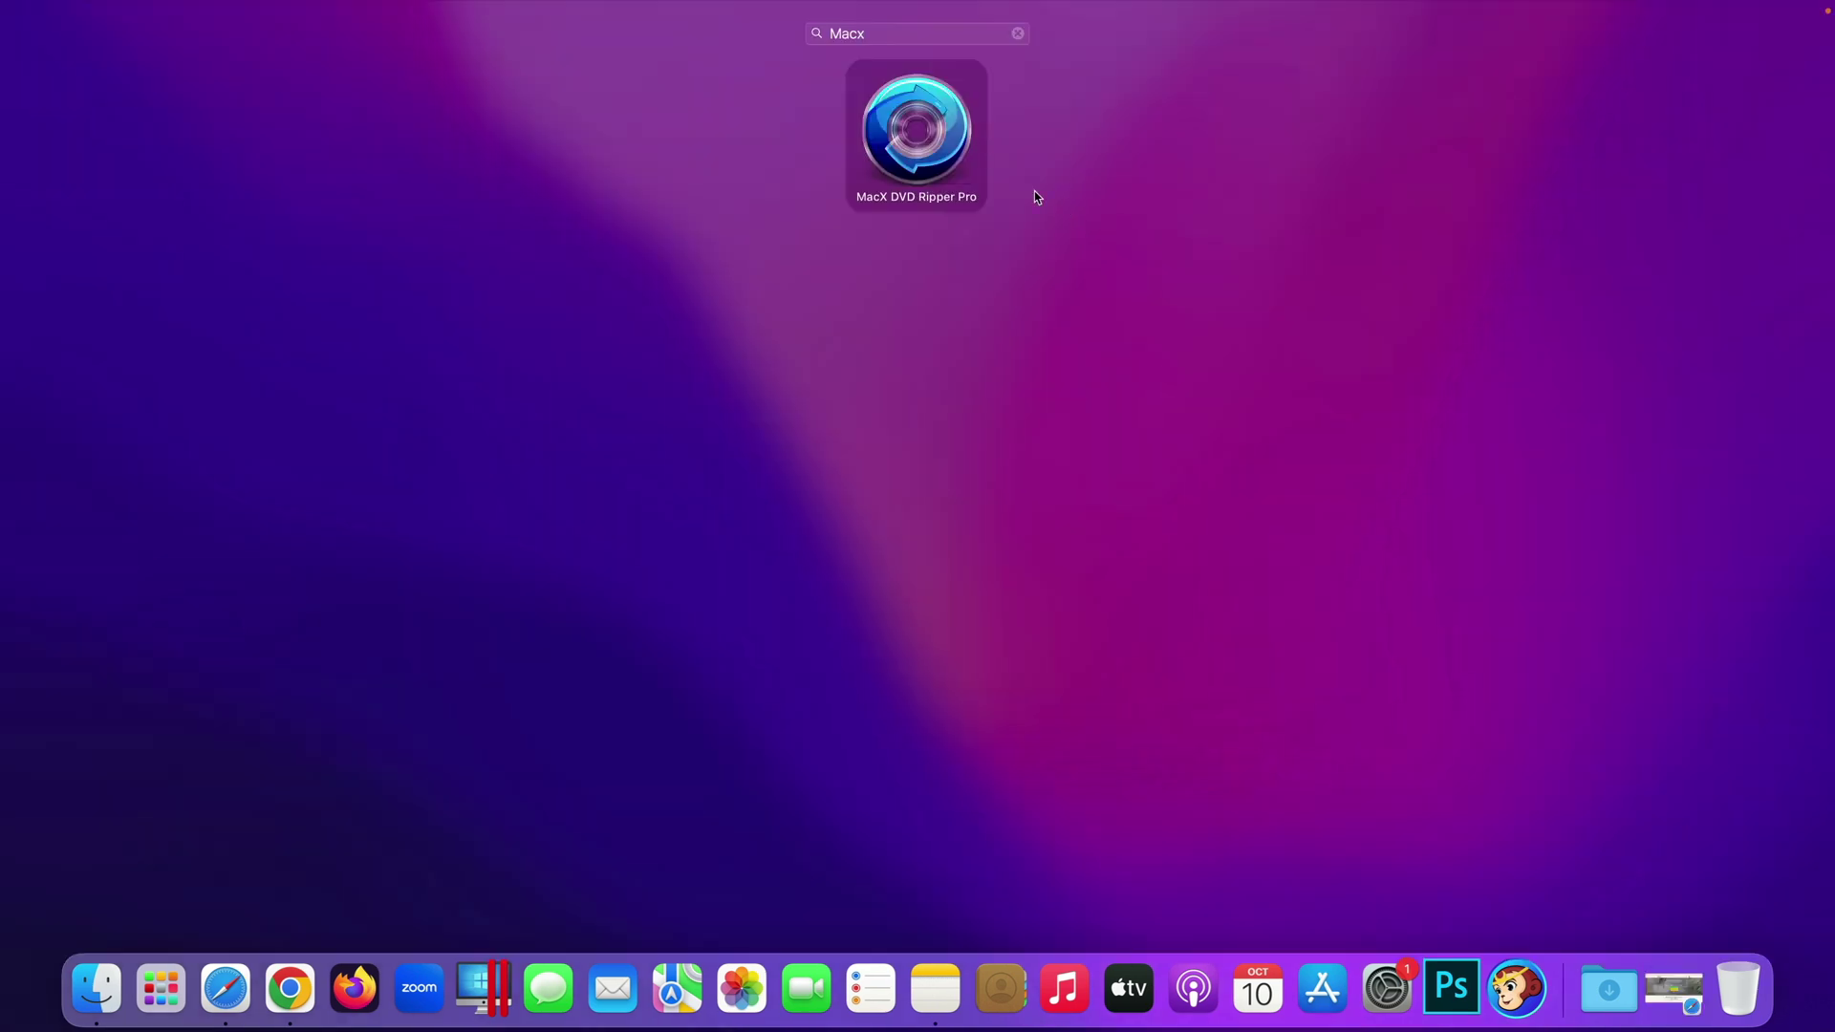
key(Return)
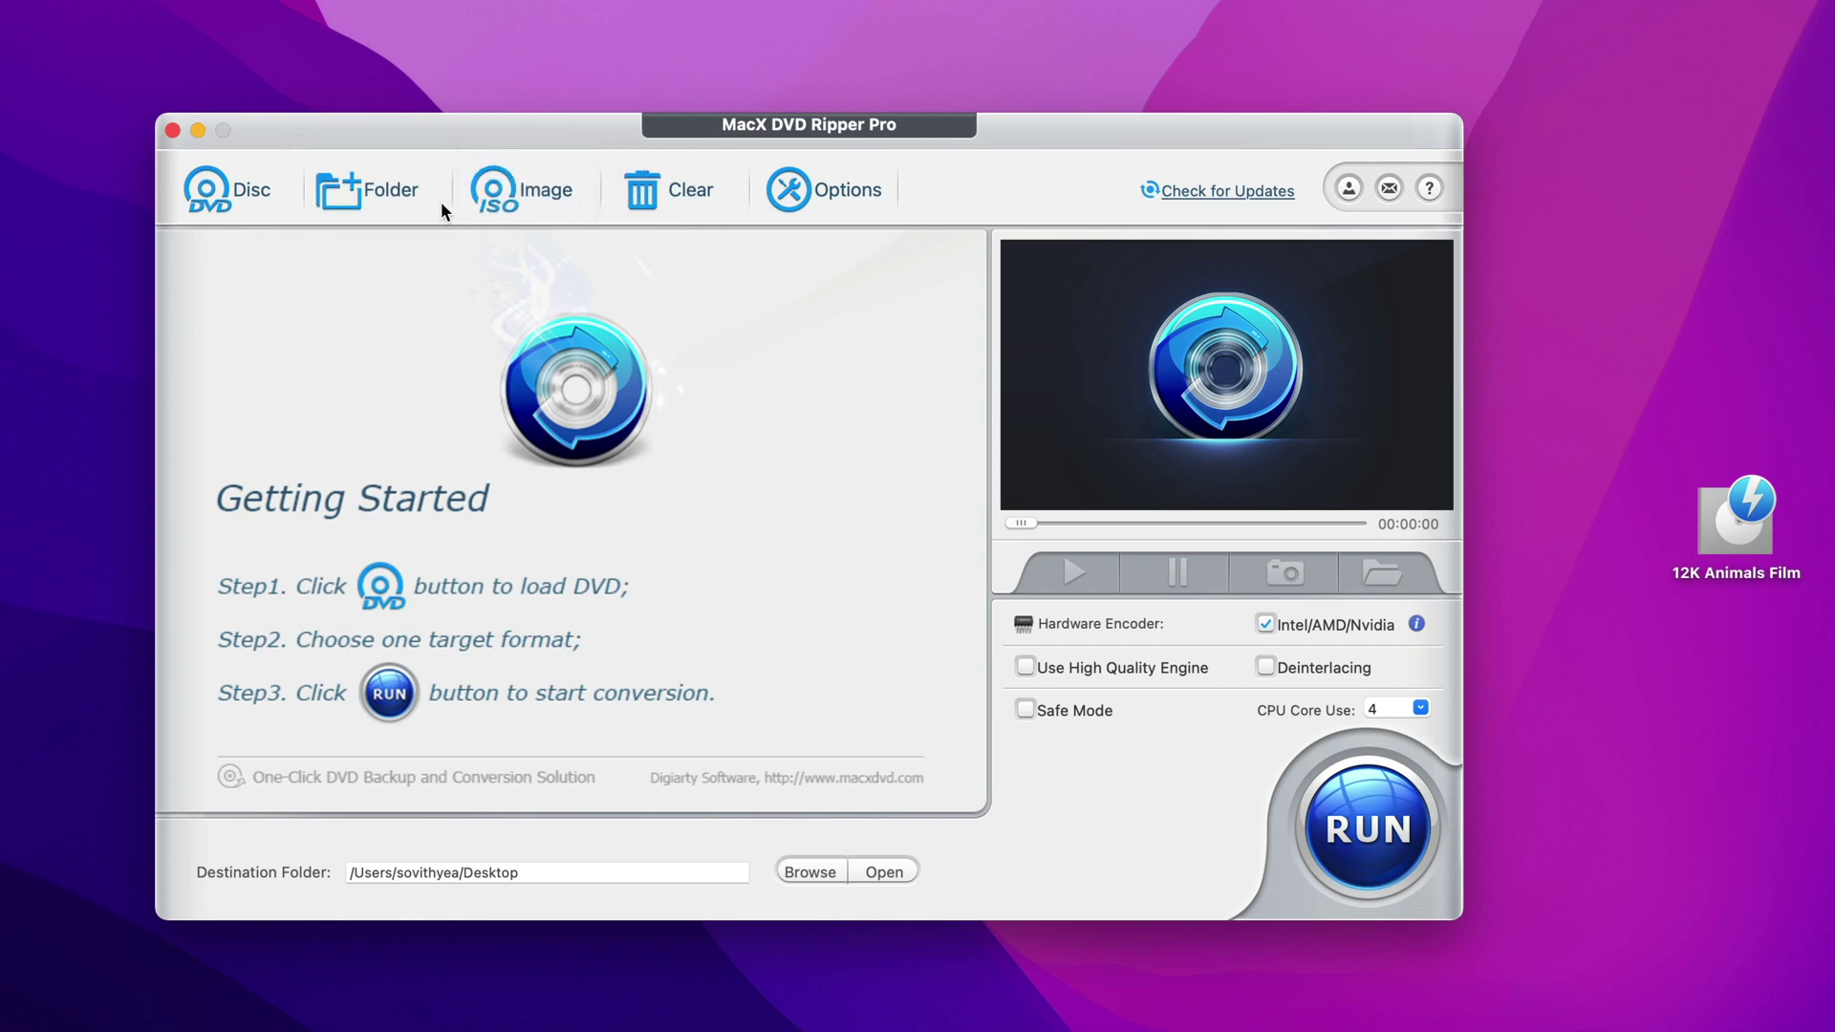
- Pick the 12K Animals Film disc in the Select Disc popup and confirm it as the source
click(235, 194)
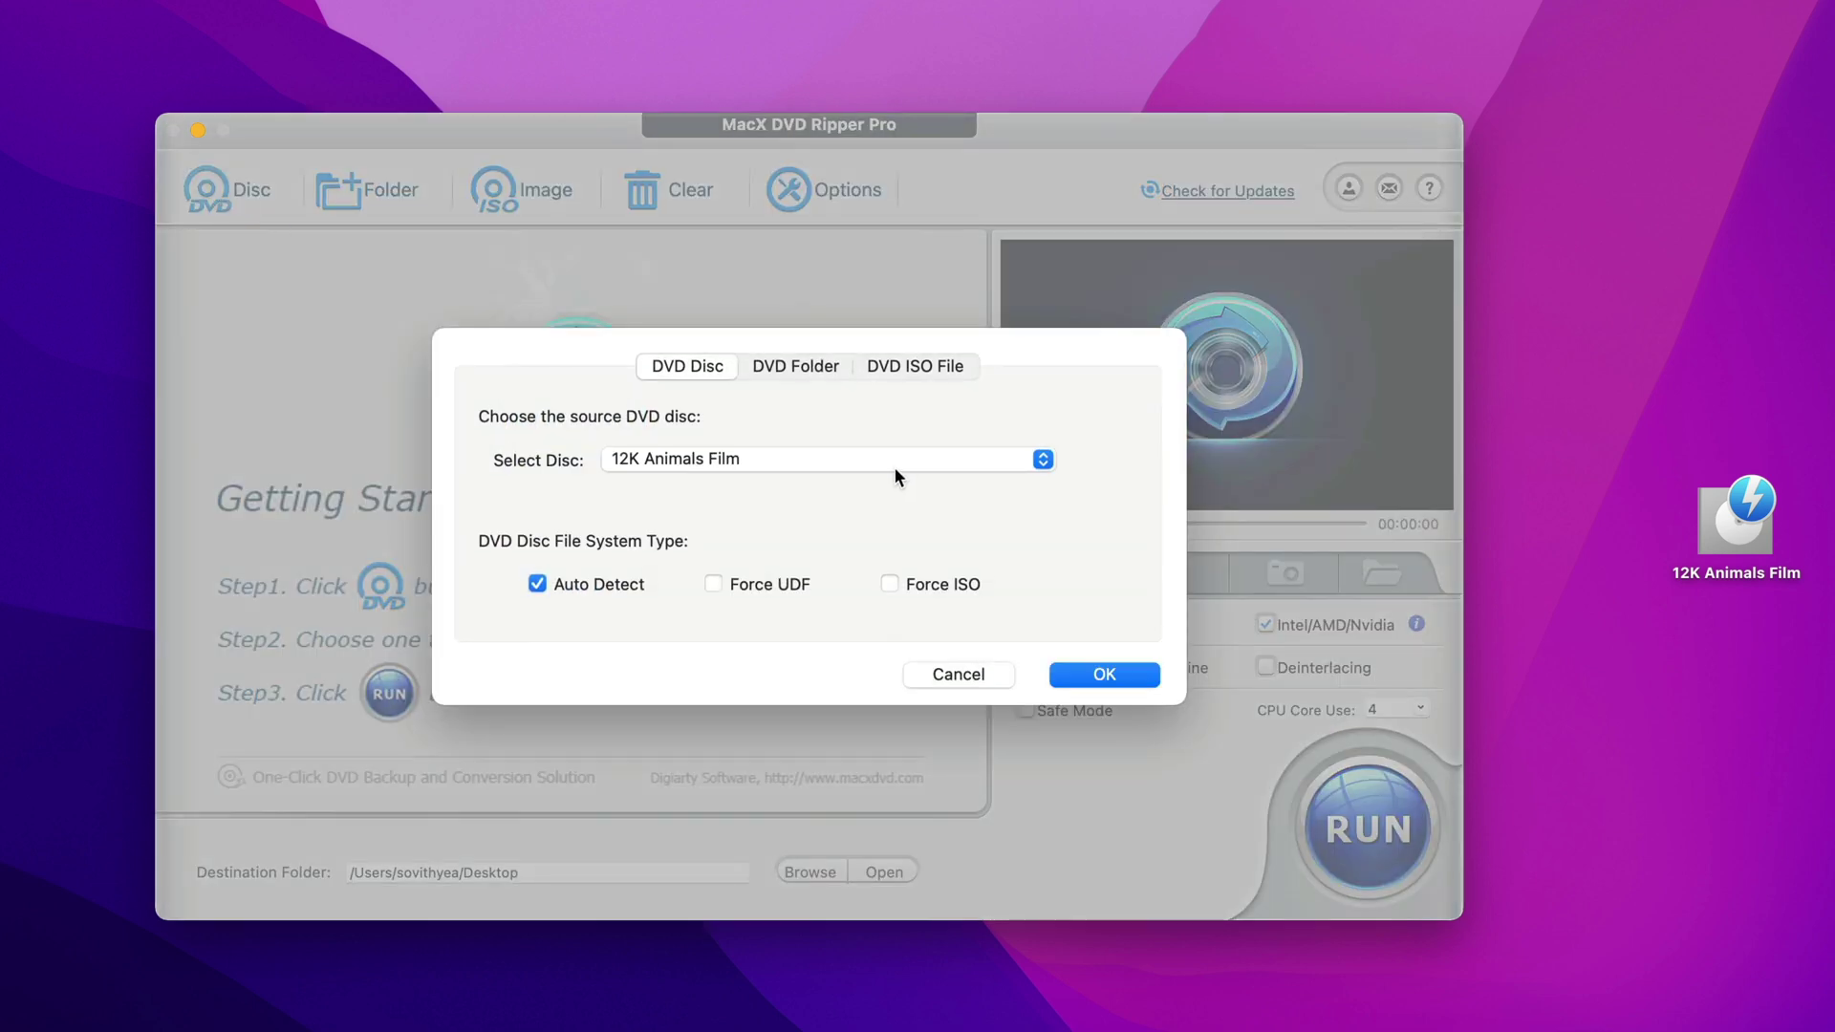
click(891, 459)
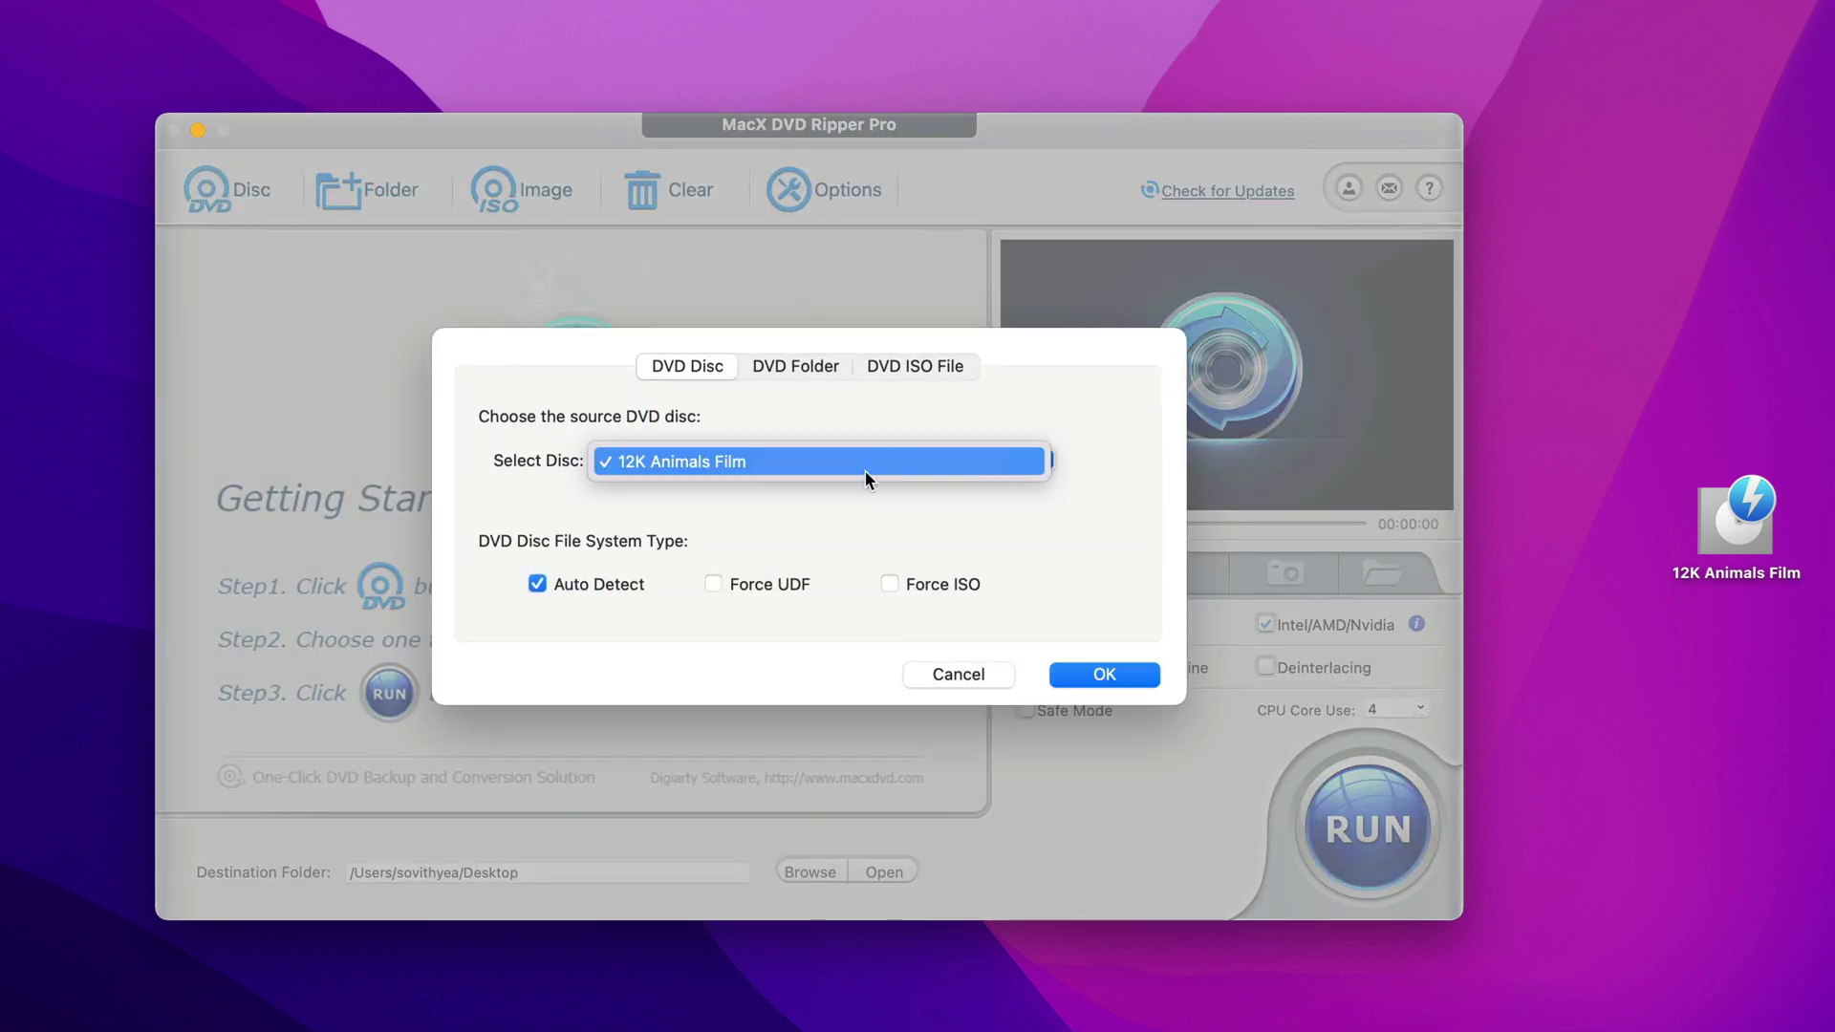
click(790, 461)
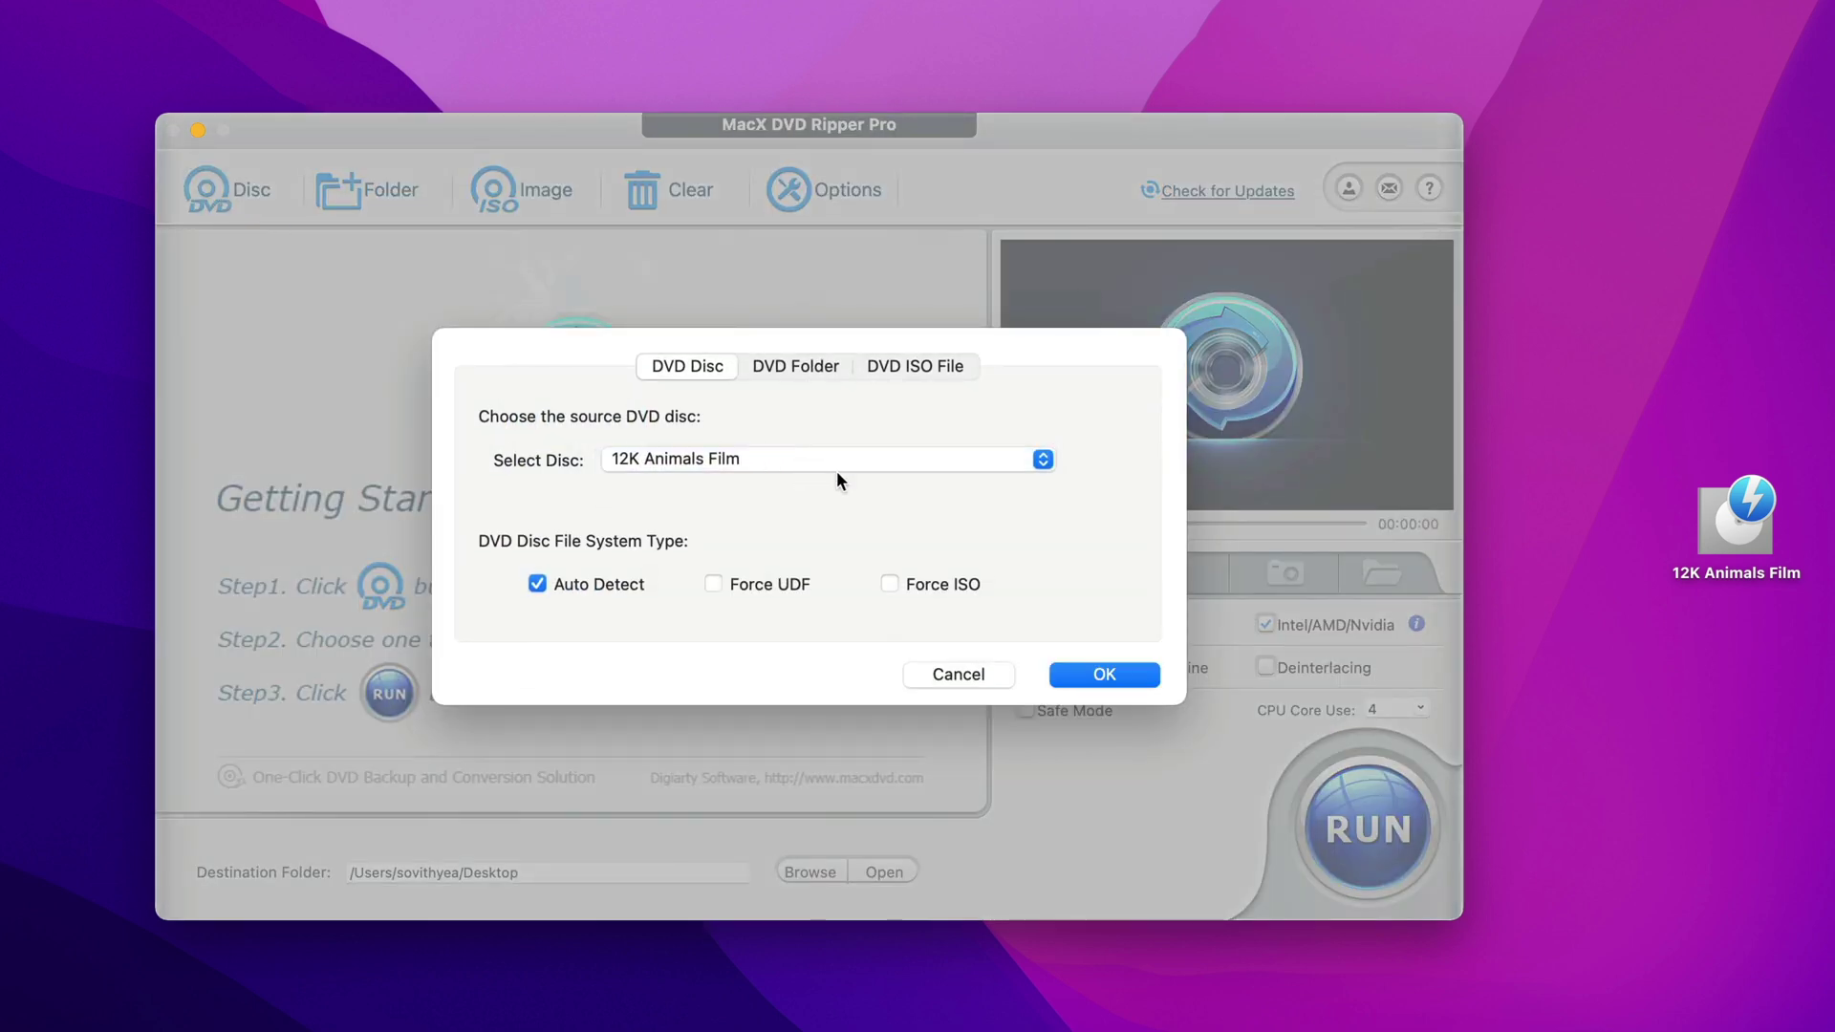
click(1099, 675)
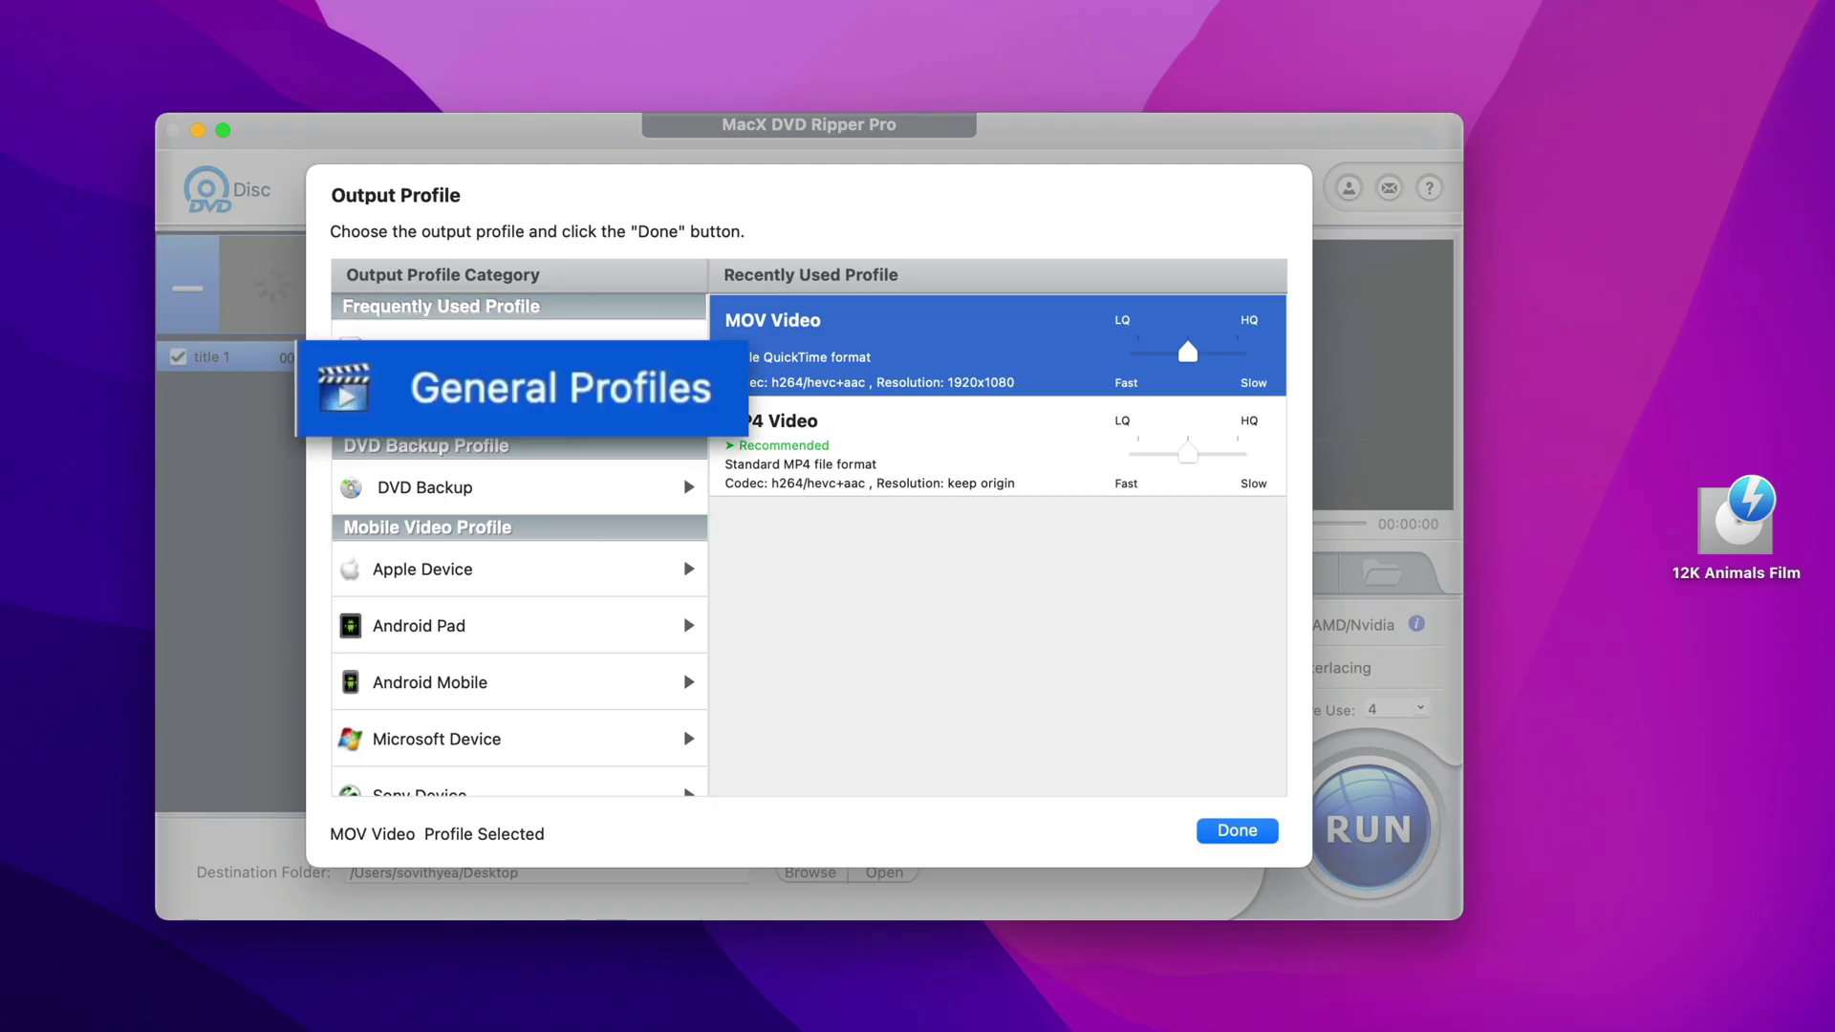
- Browse the General Profiles formats, trying MOV, M4V, MPEG4 and HEVC Video
click(516, 405)
scroll(1013, 650, down, 4)
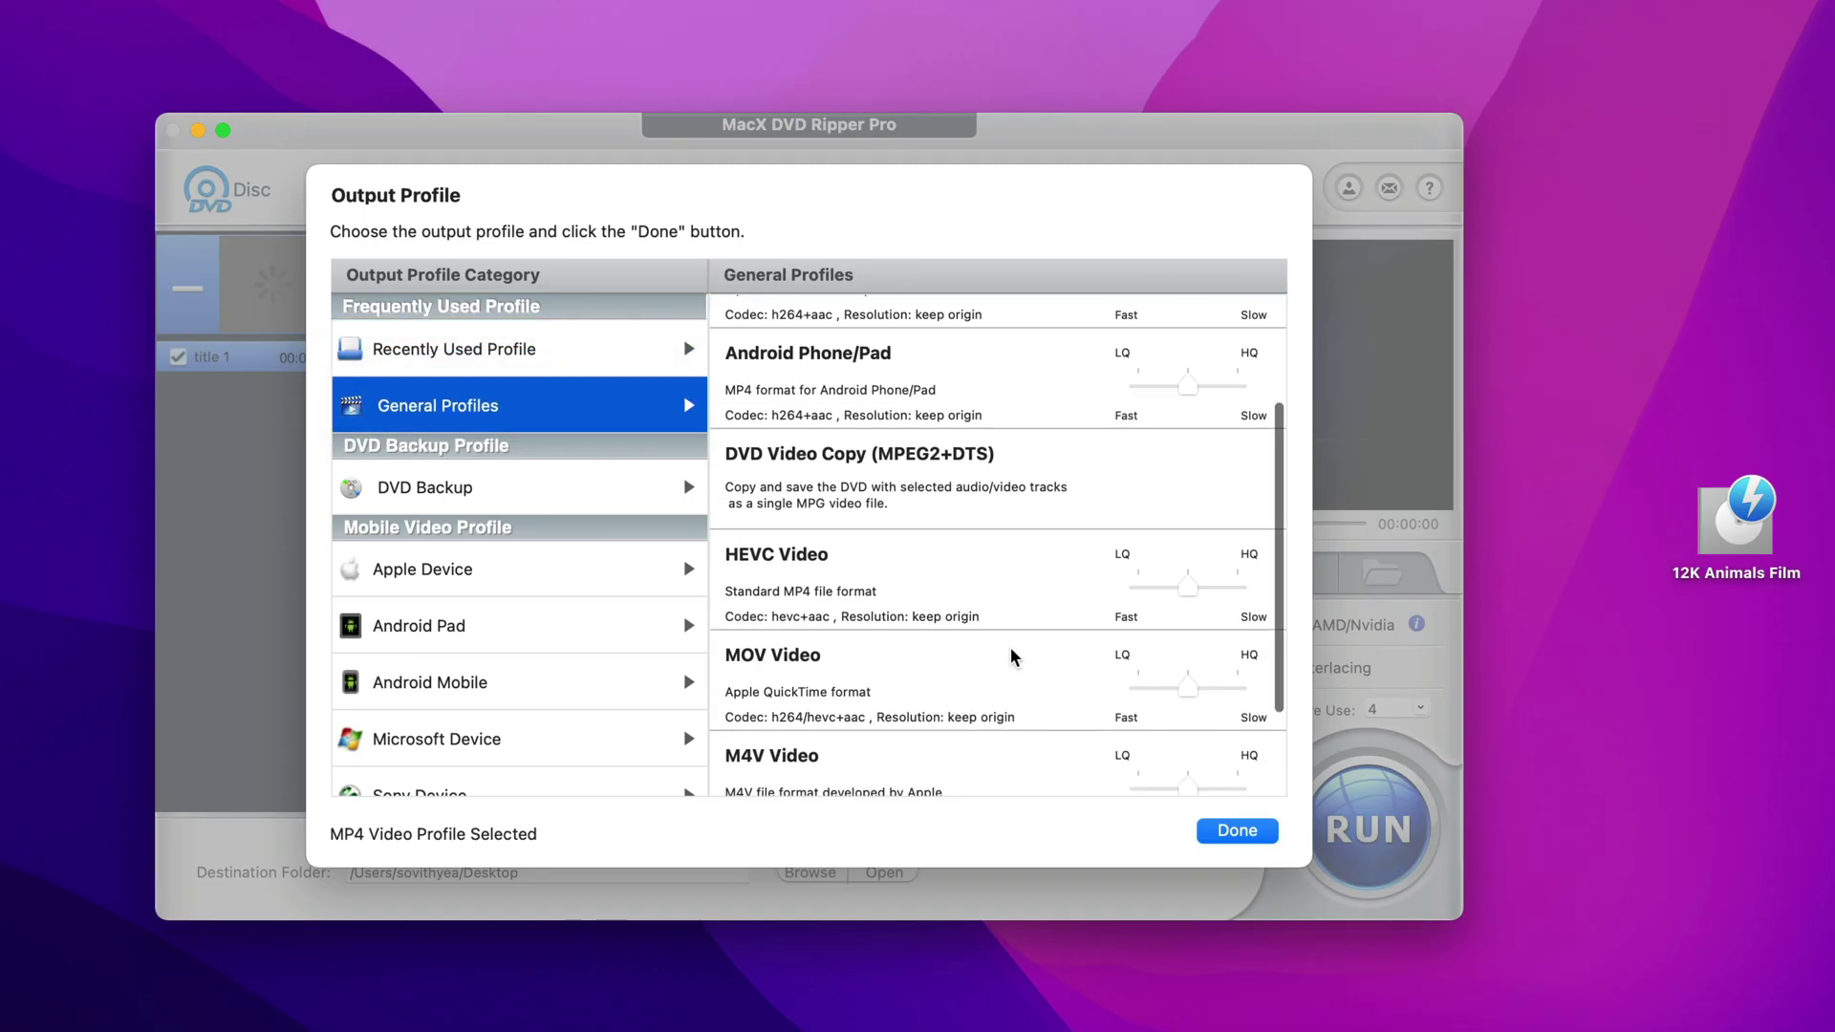
scroll(1005, 657, up, 3)
scroll(1003, 657, up, 1)
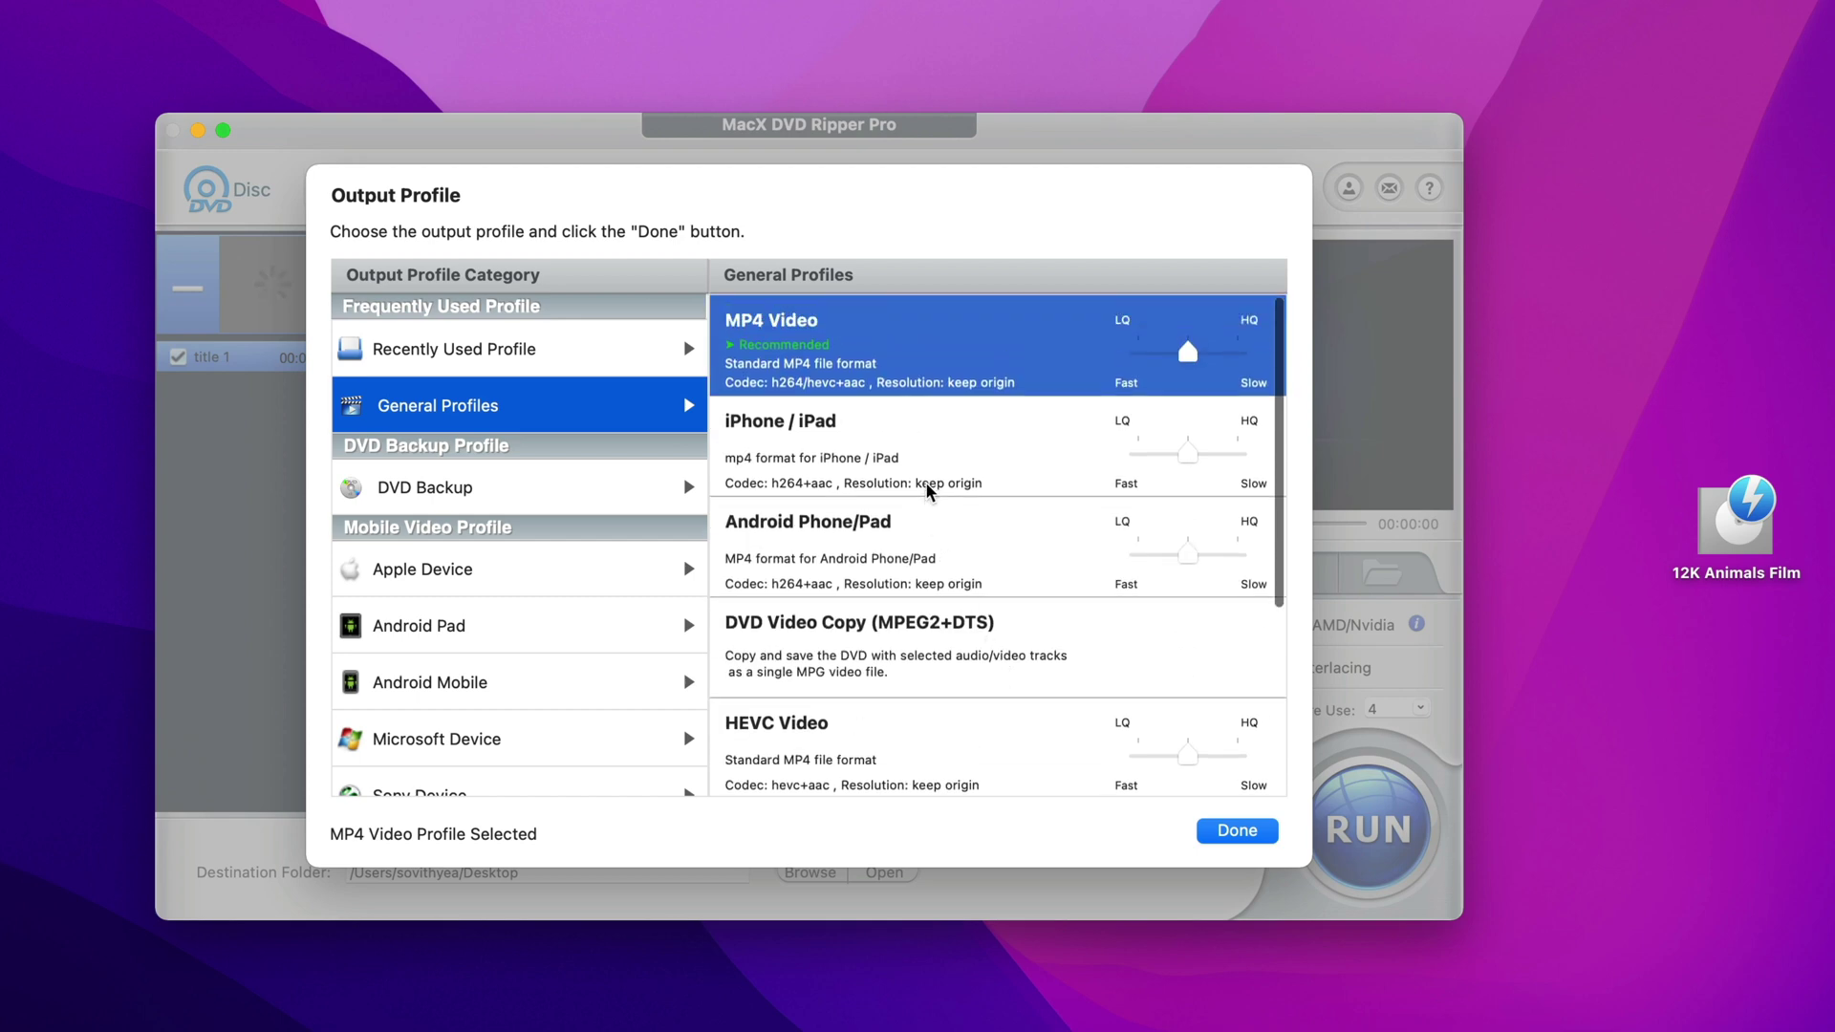
scroll(941, 683, down, 5)
click(886, 570)
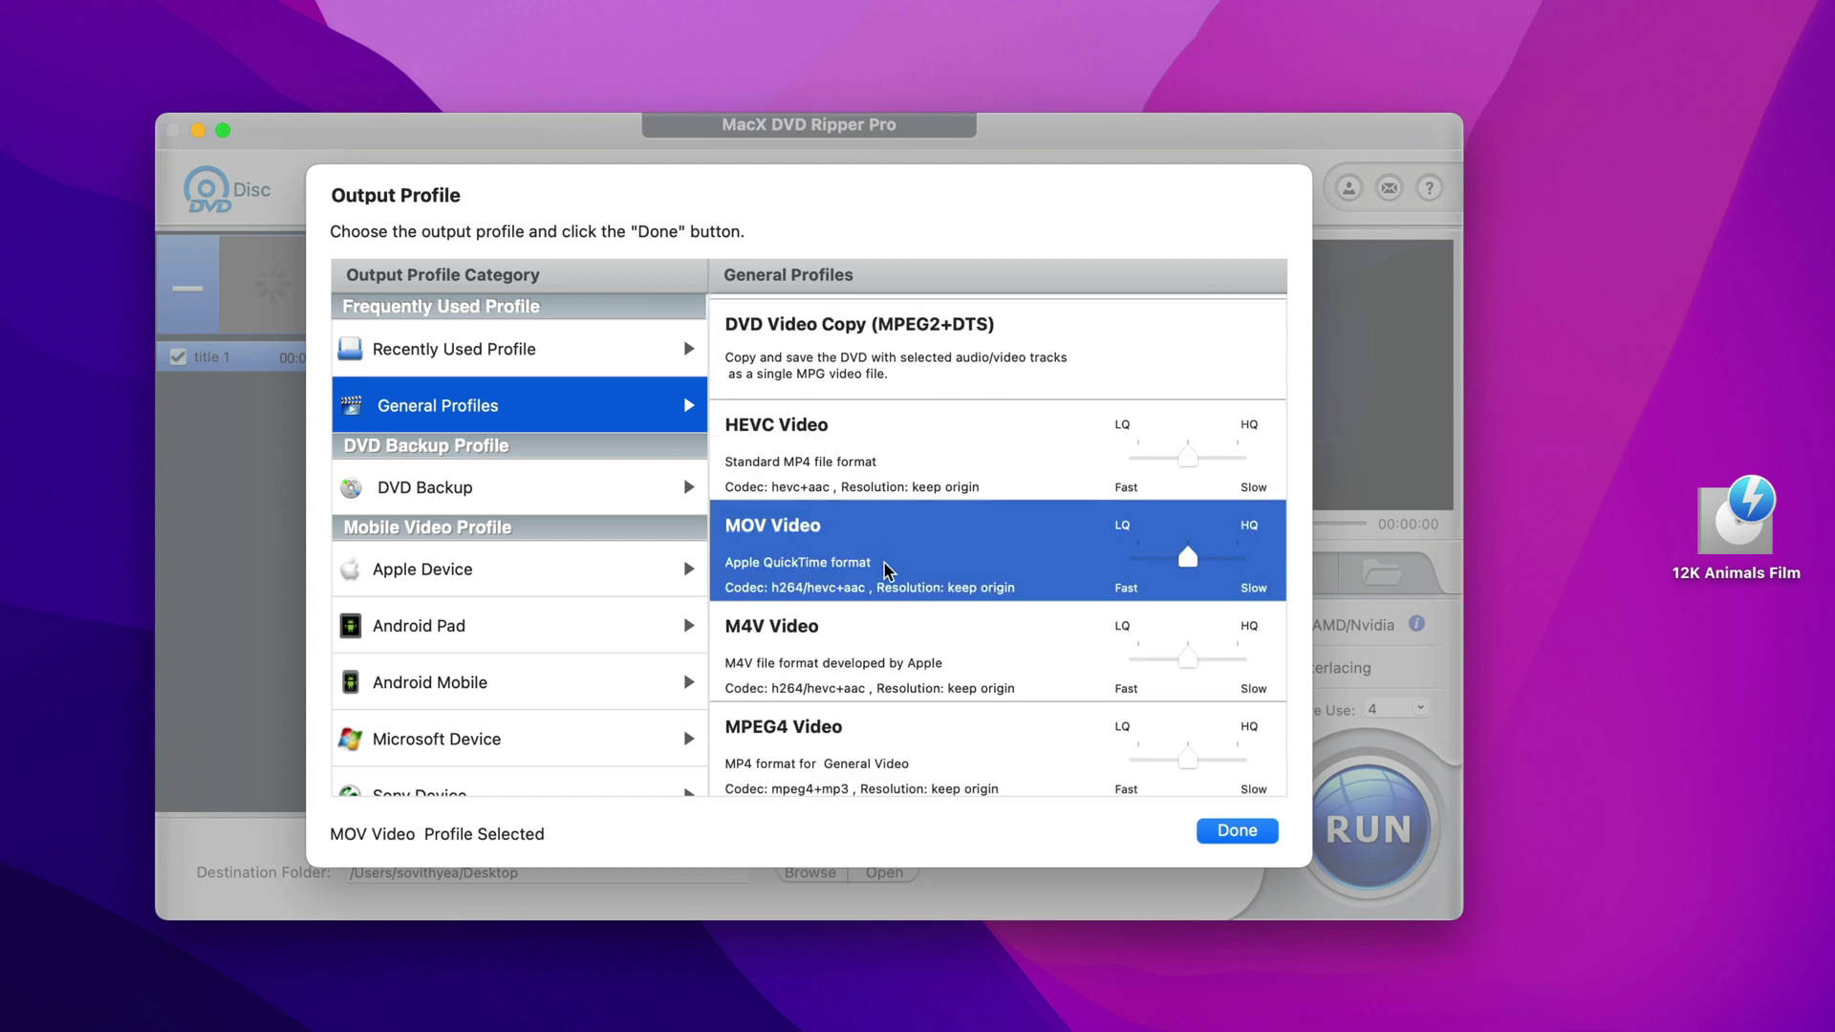
click(935, 635)
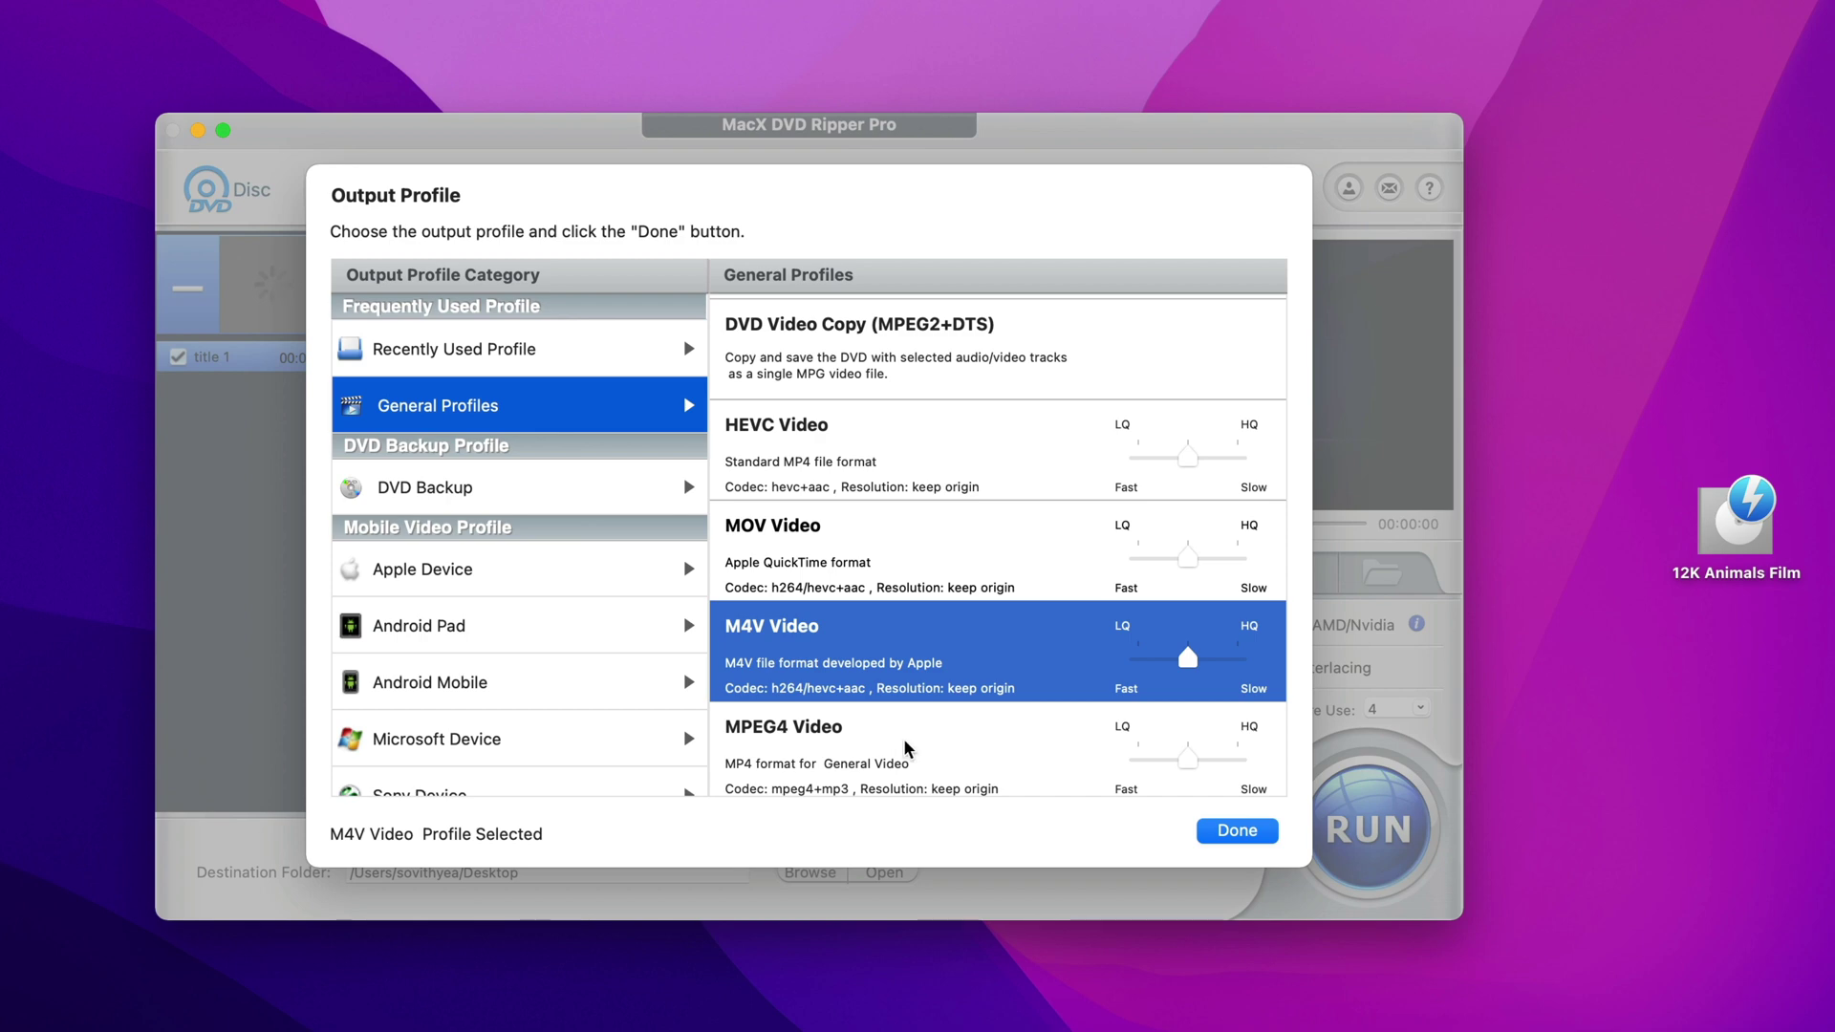
click(949, 749)
click(822, 473)
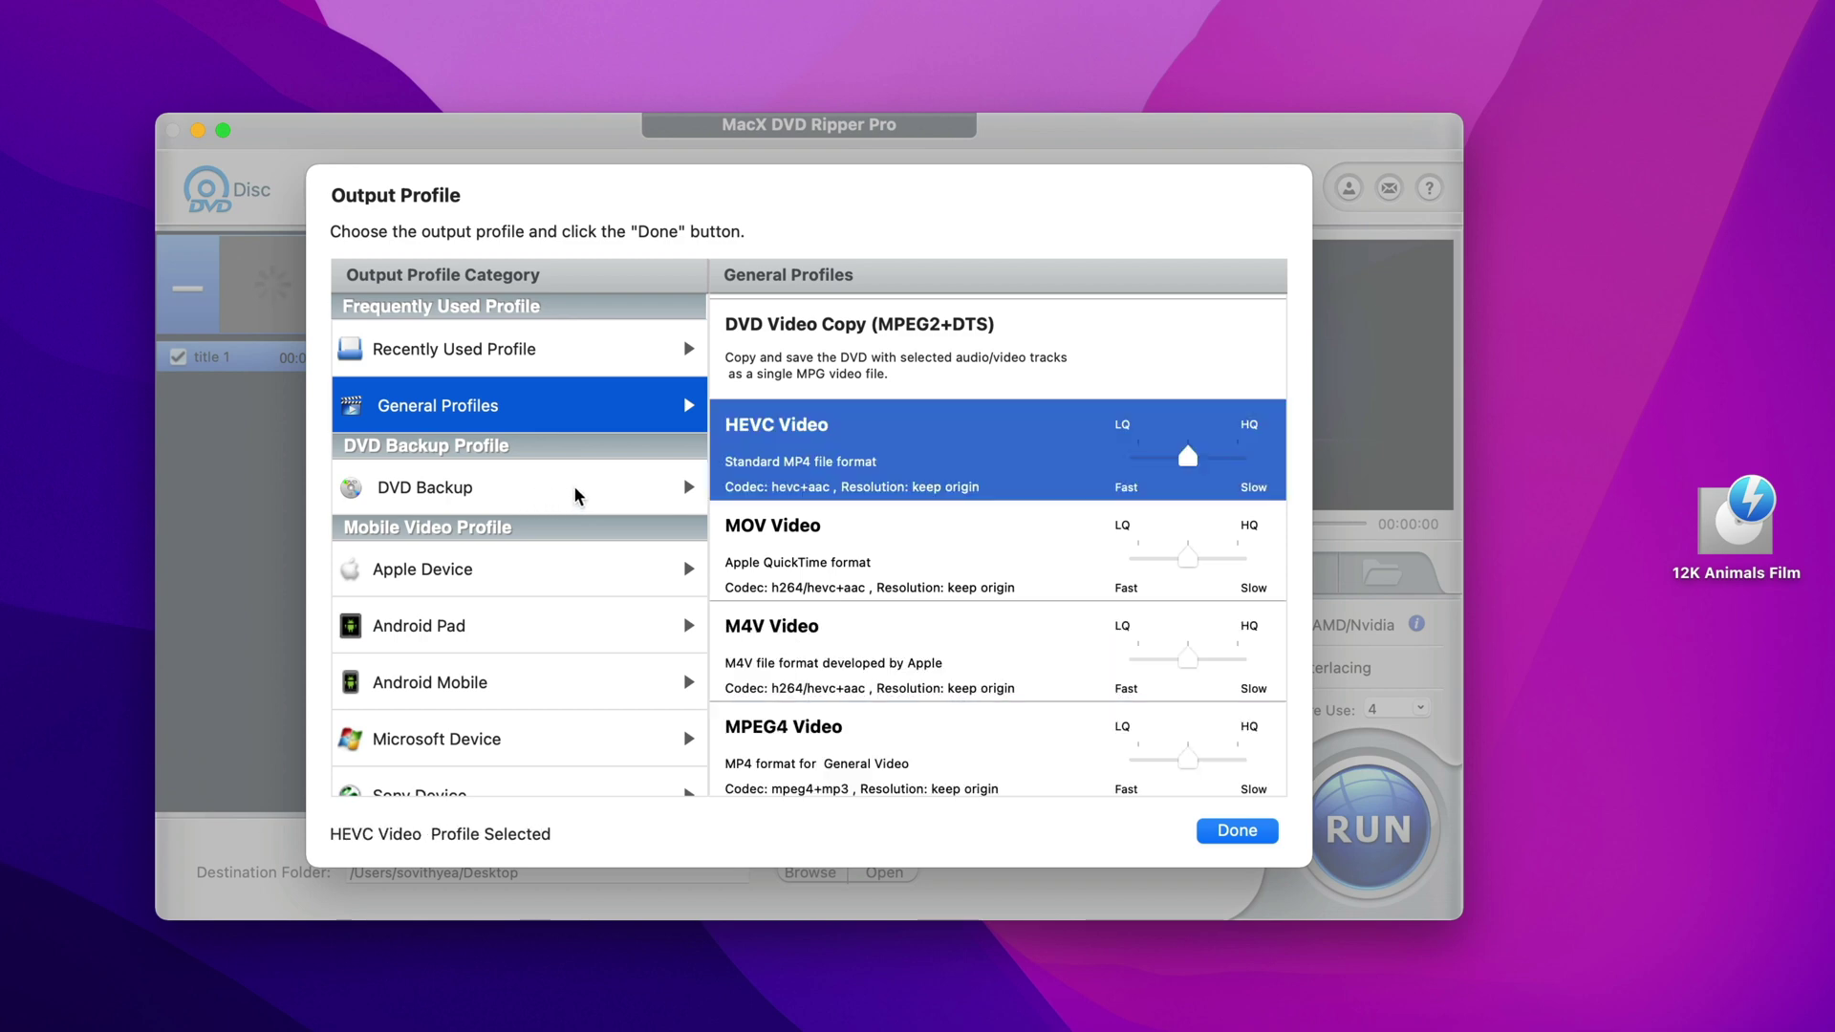
- Look through the DVD Backup and Apple Device profiles, then return to General Profiles
click(578, 497)
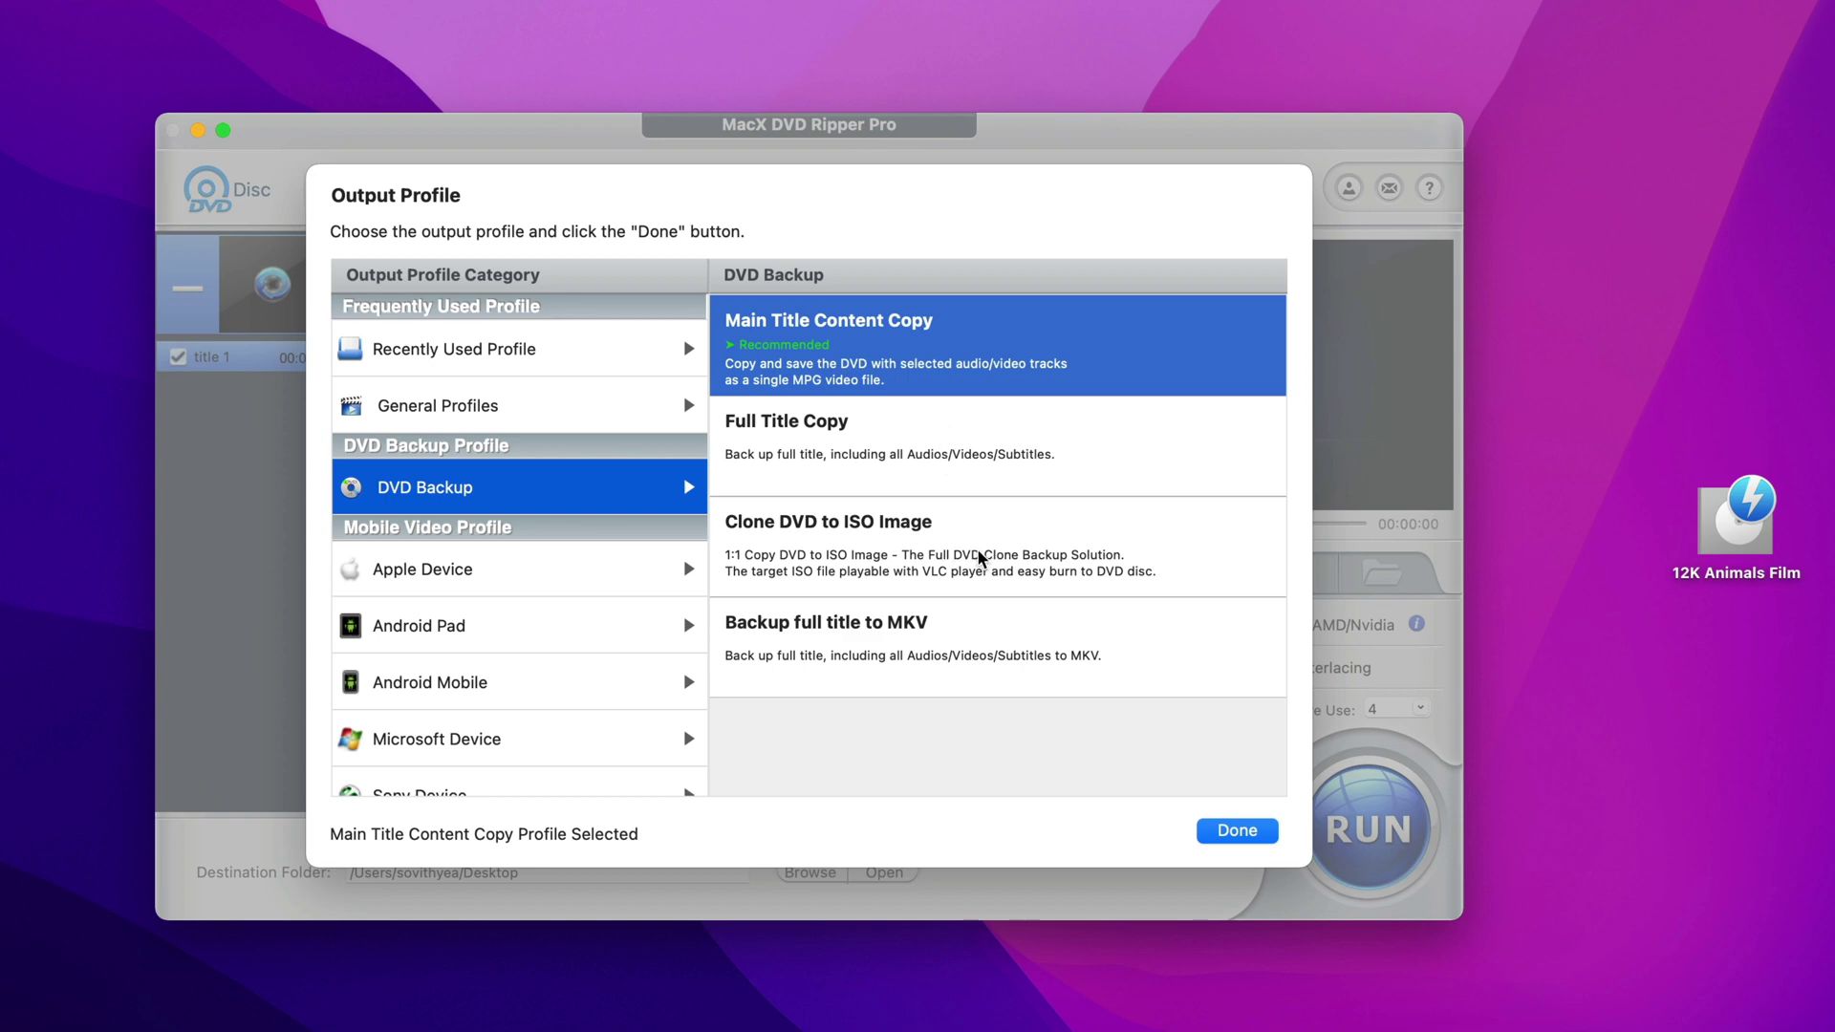
scroll(511, 617, down, 1)
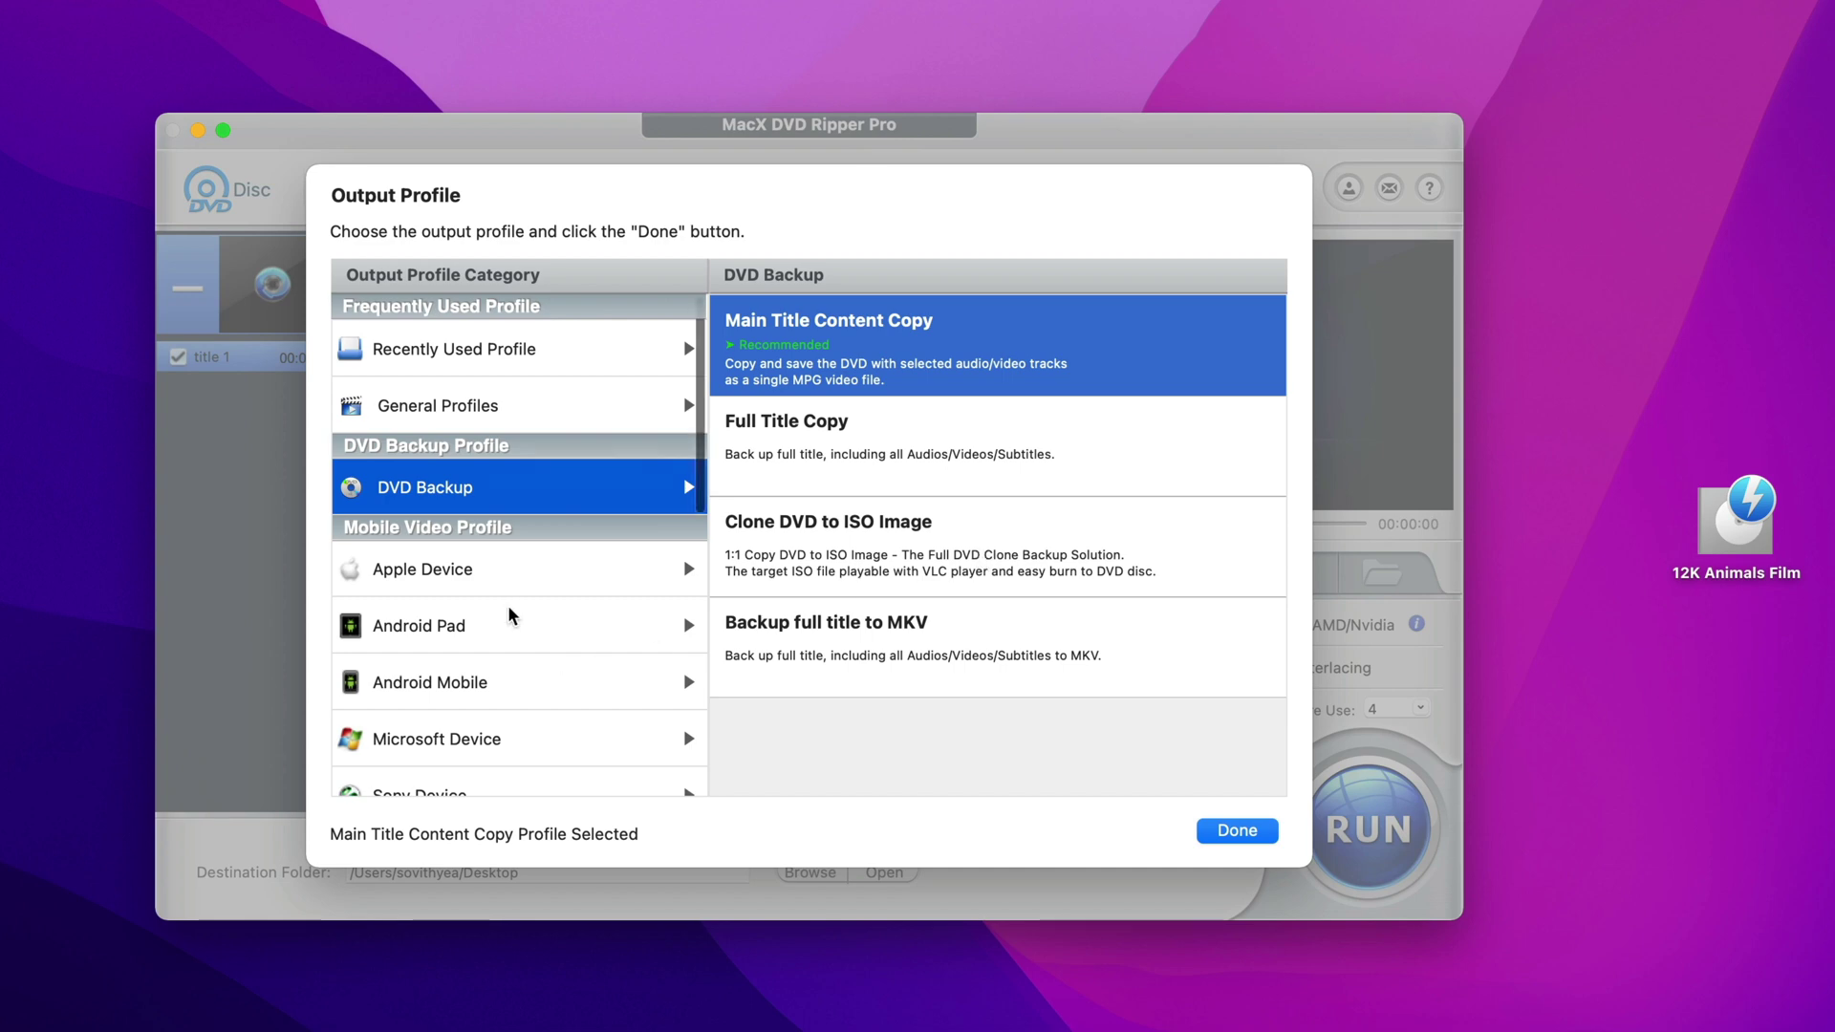
scroll(511, 616, down, 5)
click(525, 483)
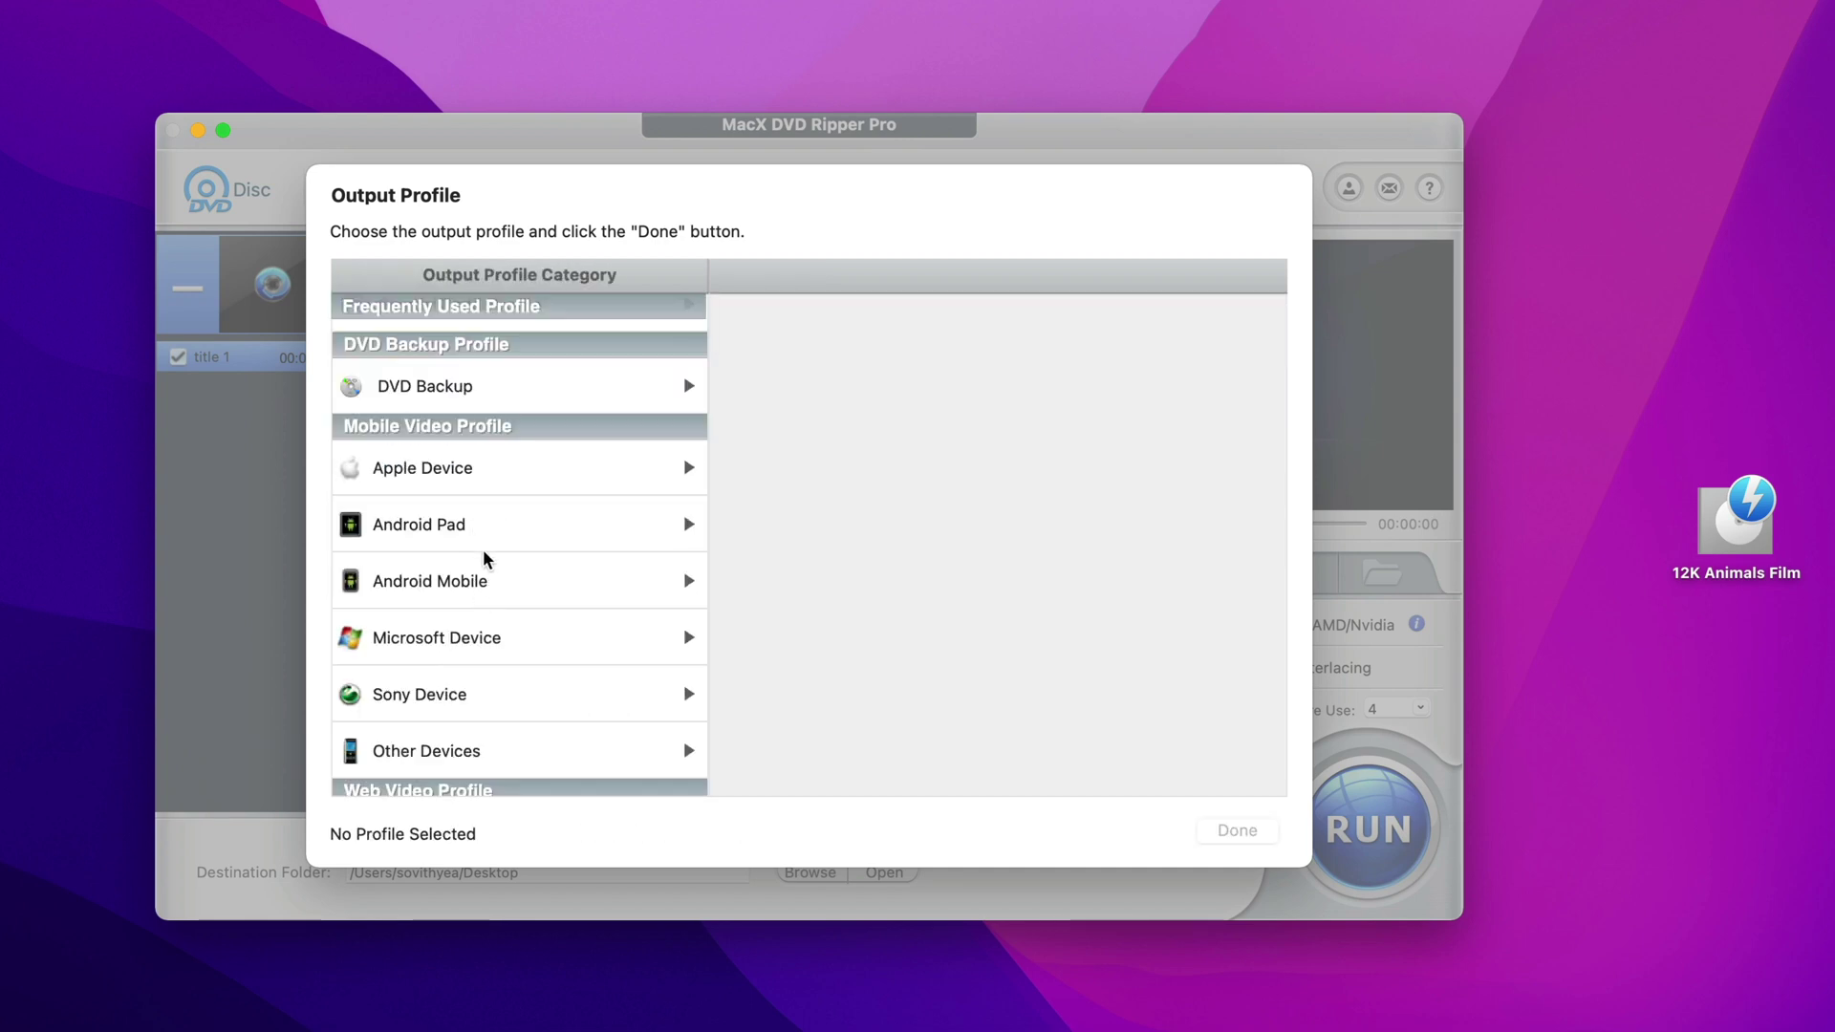
scroll(535, 593, down, 2)
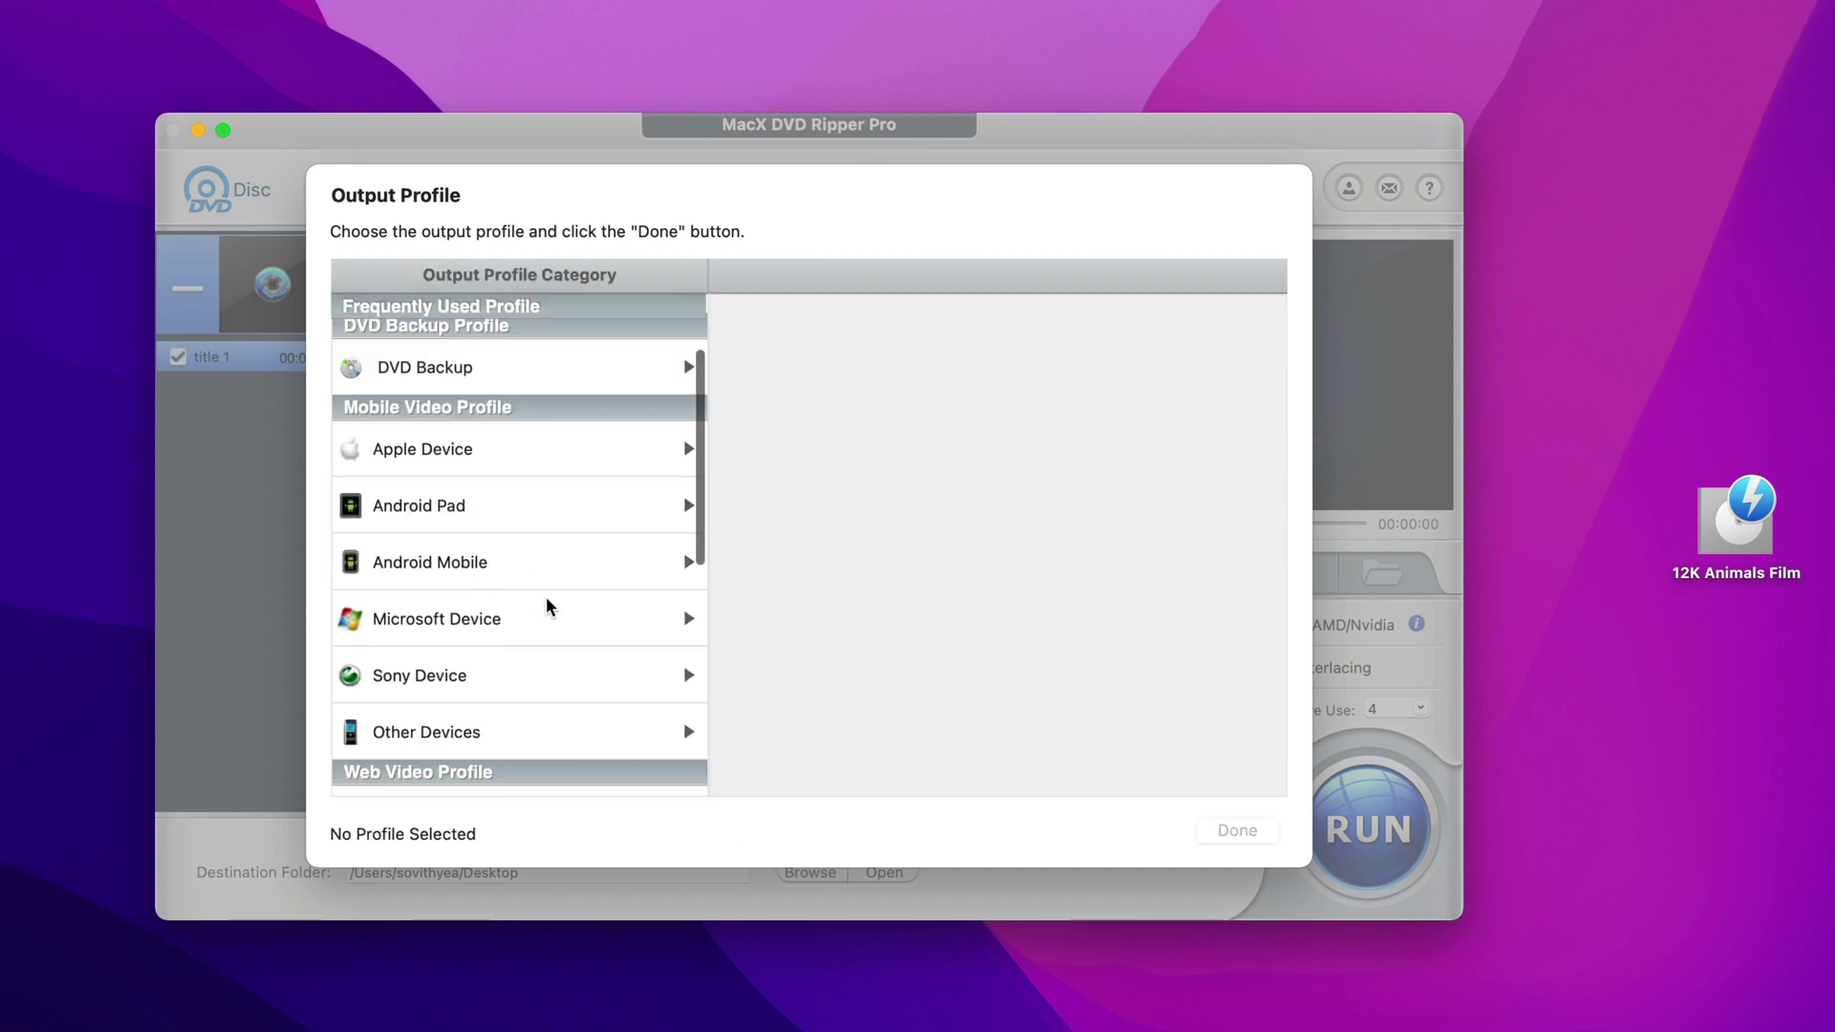
scroll(495, 669, down, 2)
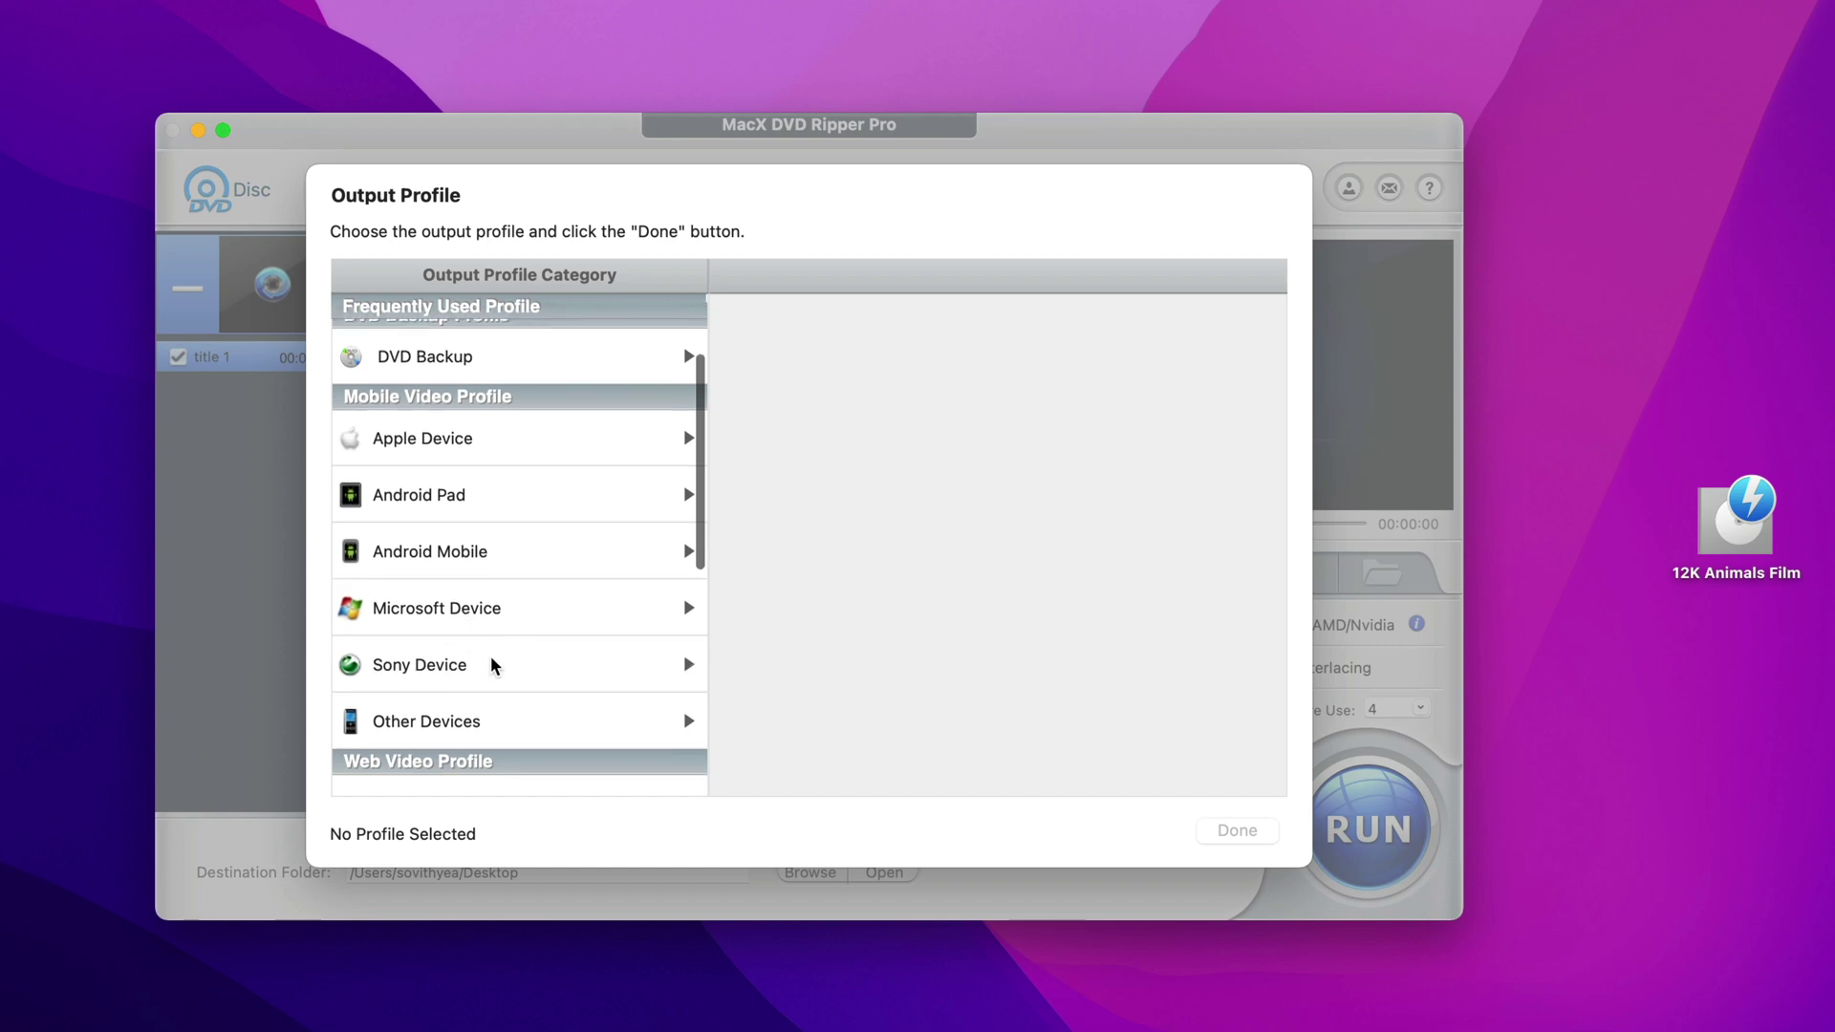
scroll(526, 700, down, 6)
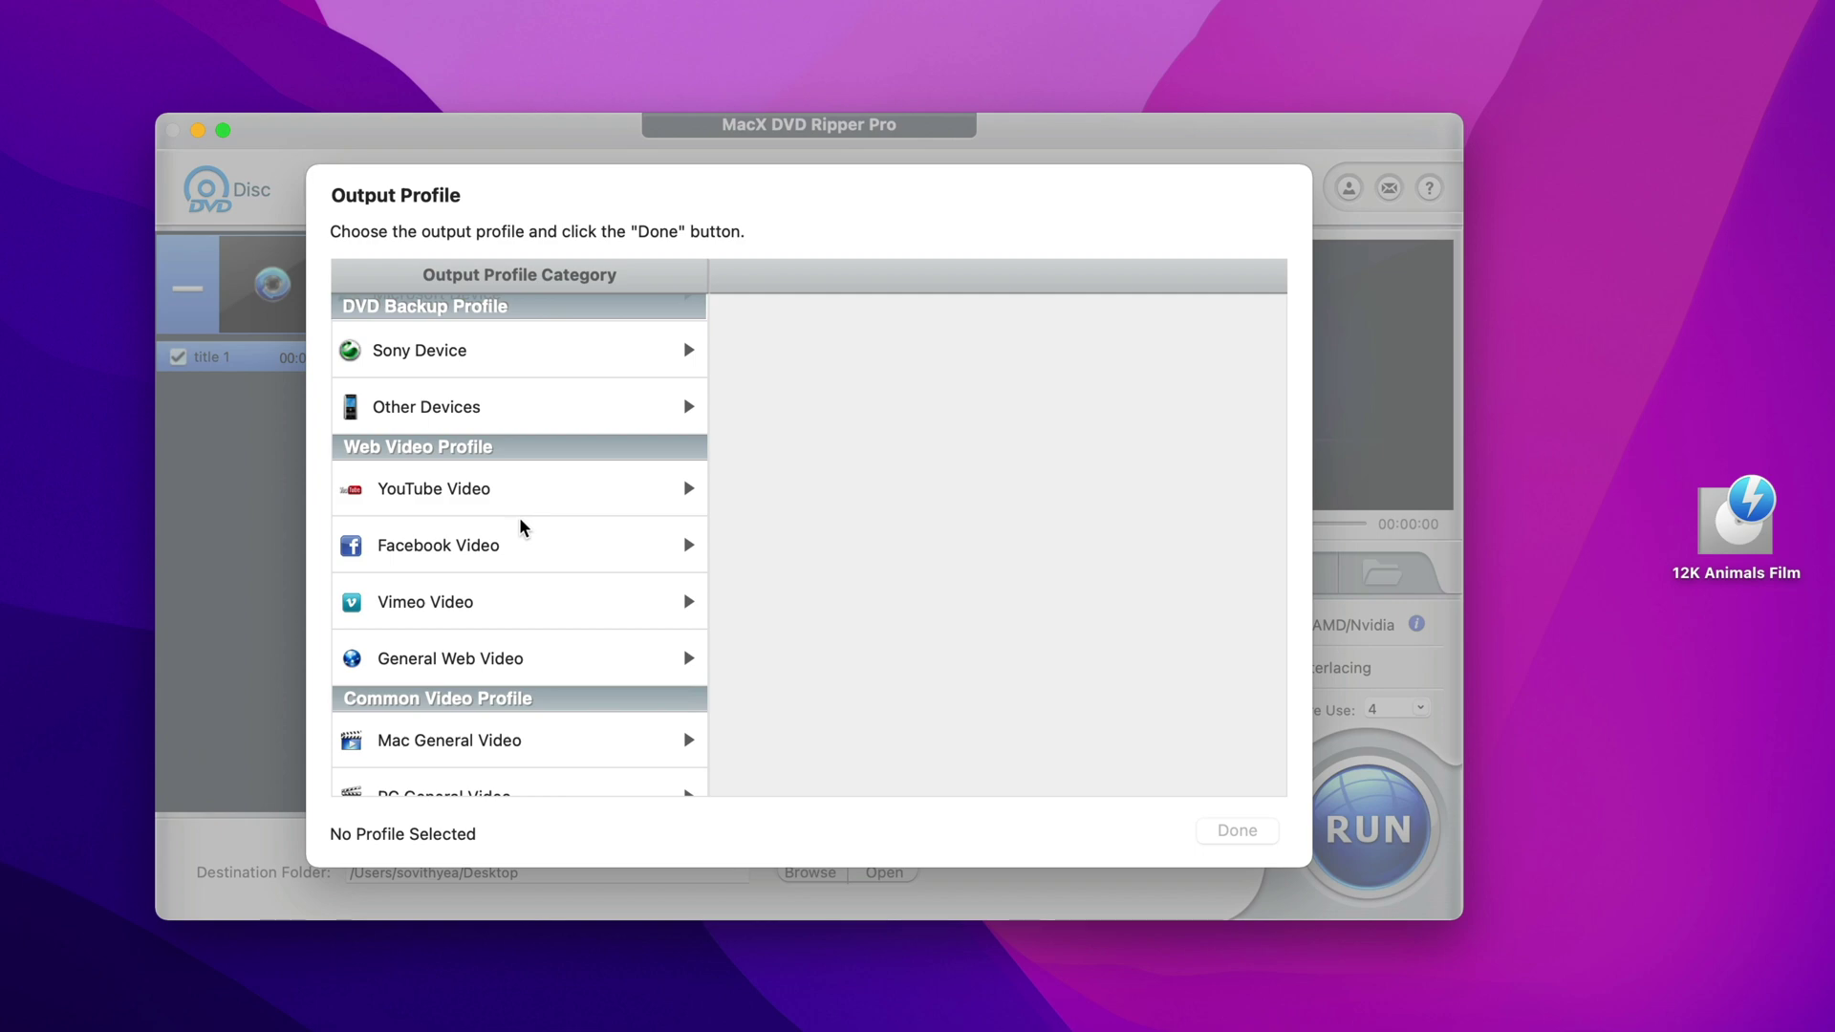
scroll(543, 617, down, 3)
scroll(536, 477, up, 10)
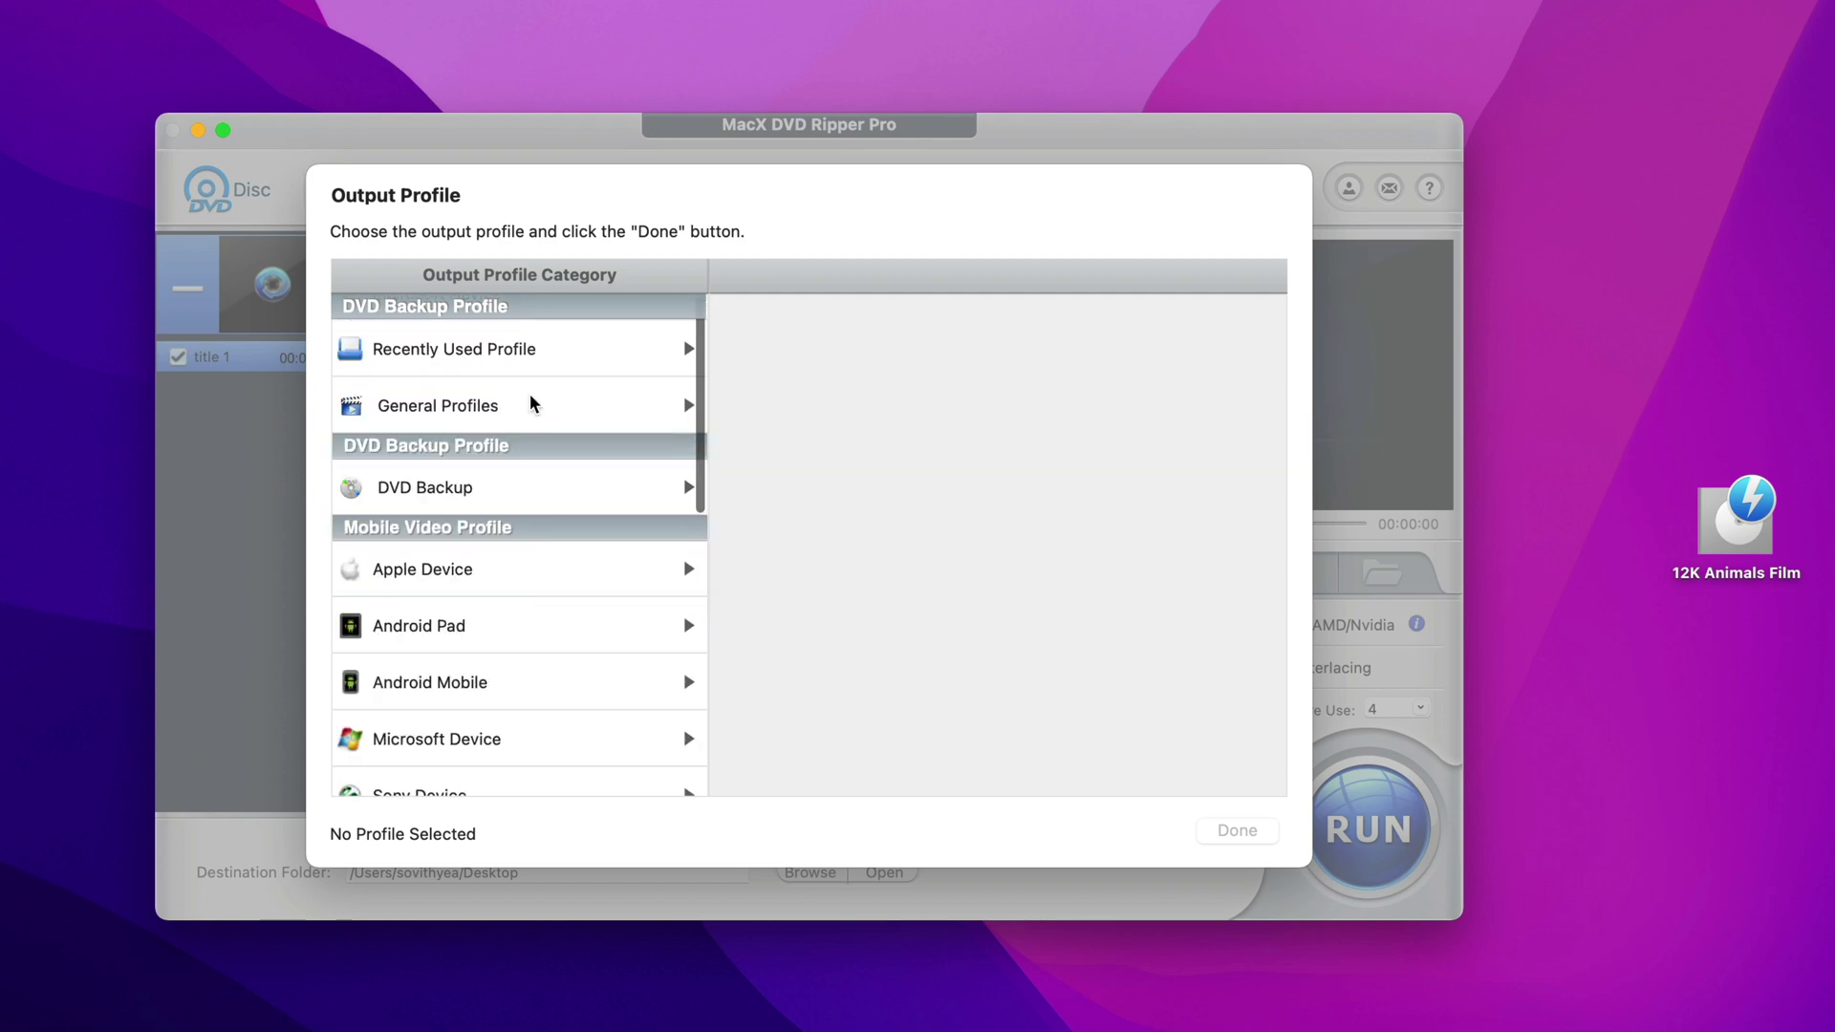
click(483, 406)
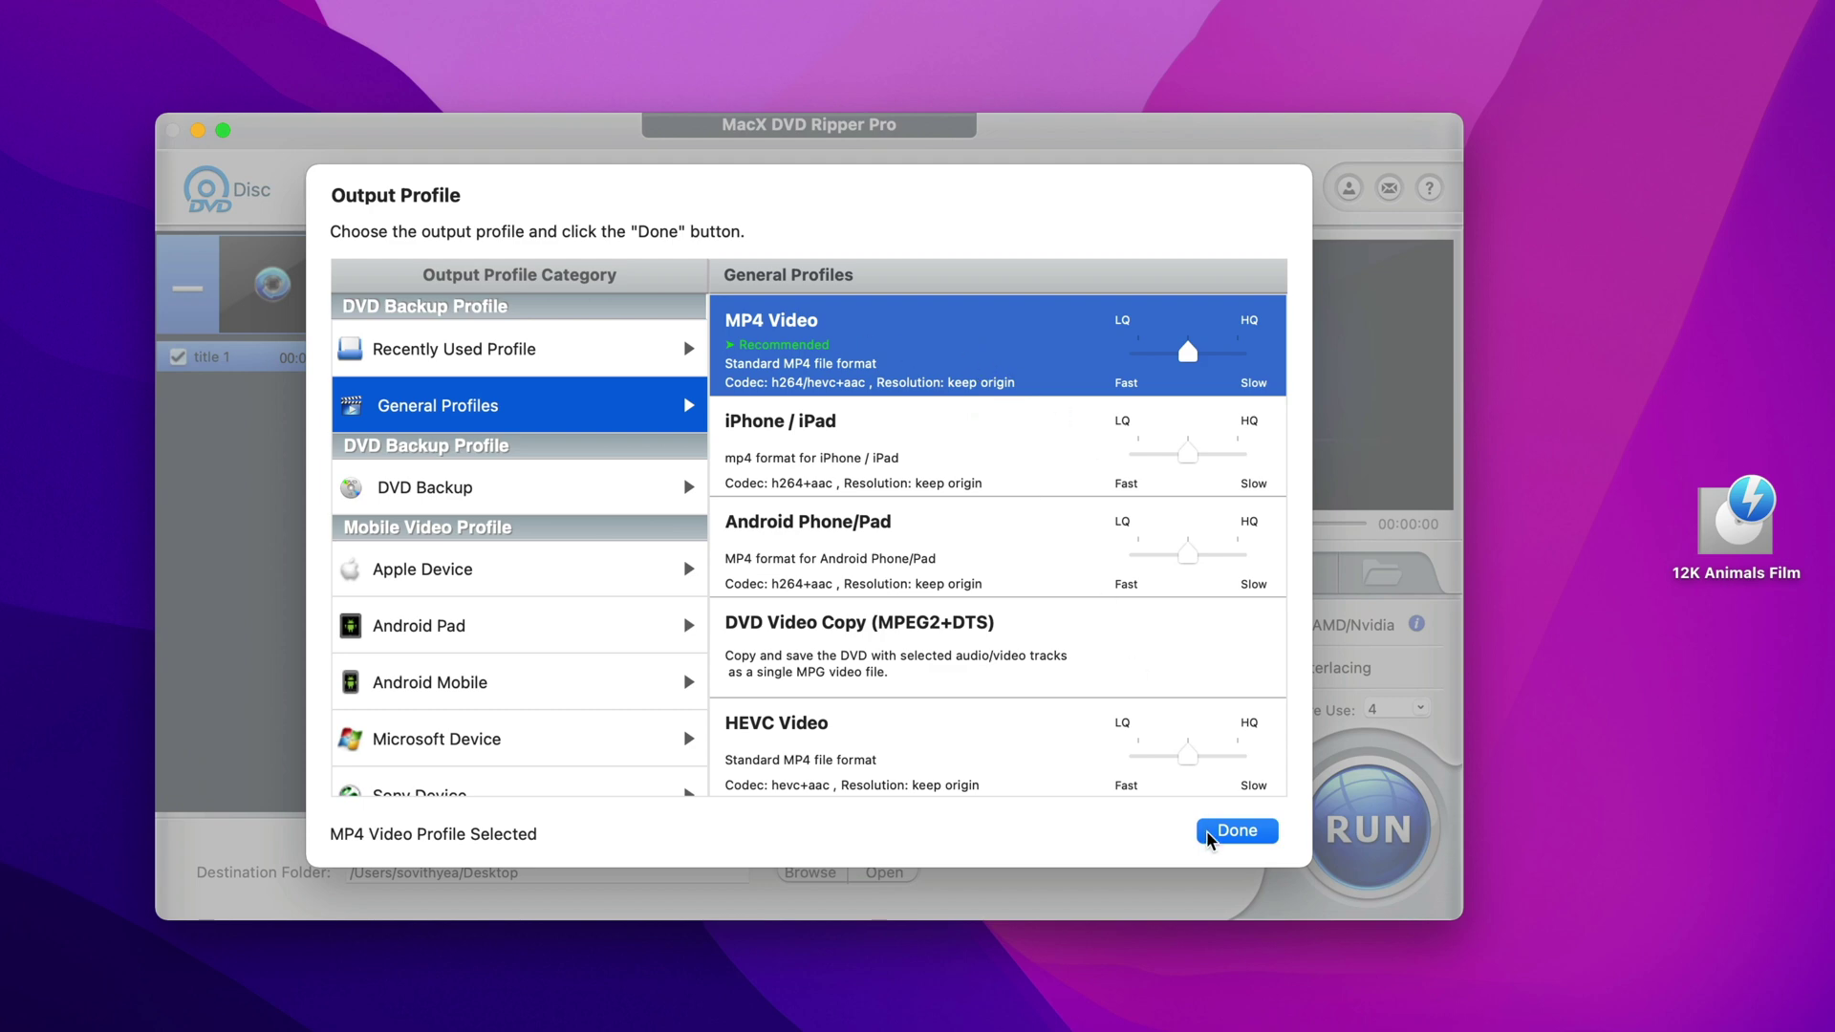
- Confirm MP4 Video and set the title's output resolution to 1920x1080, keeping the frame rate
click(1232, 831)
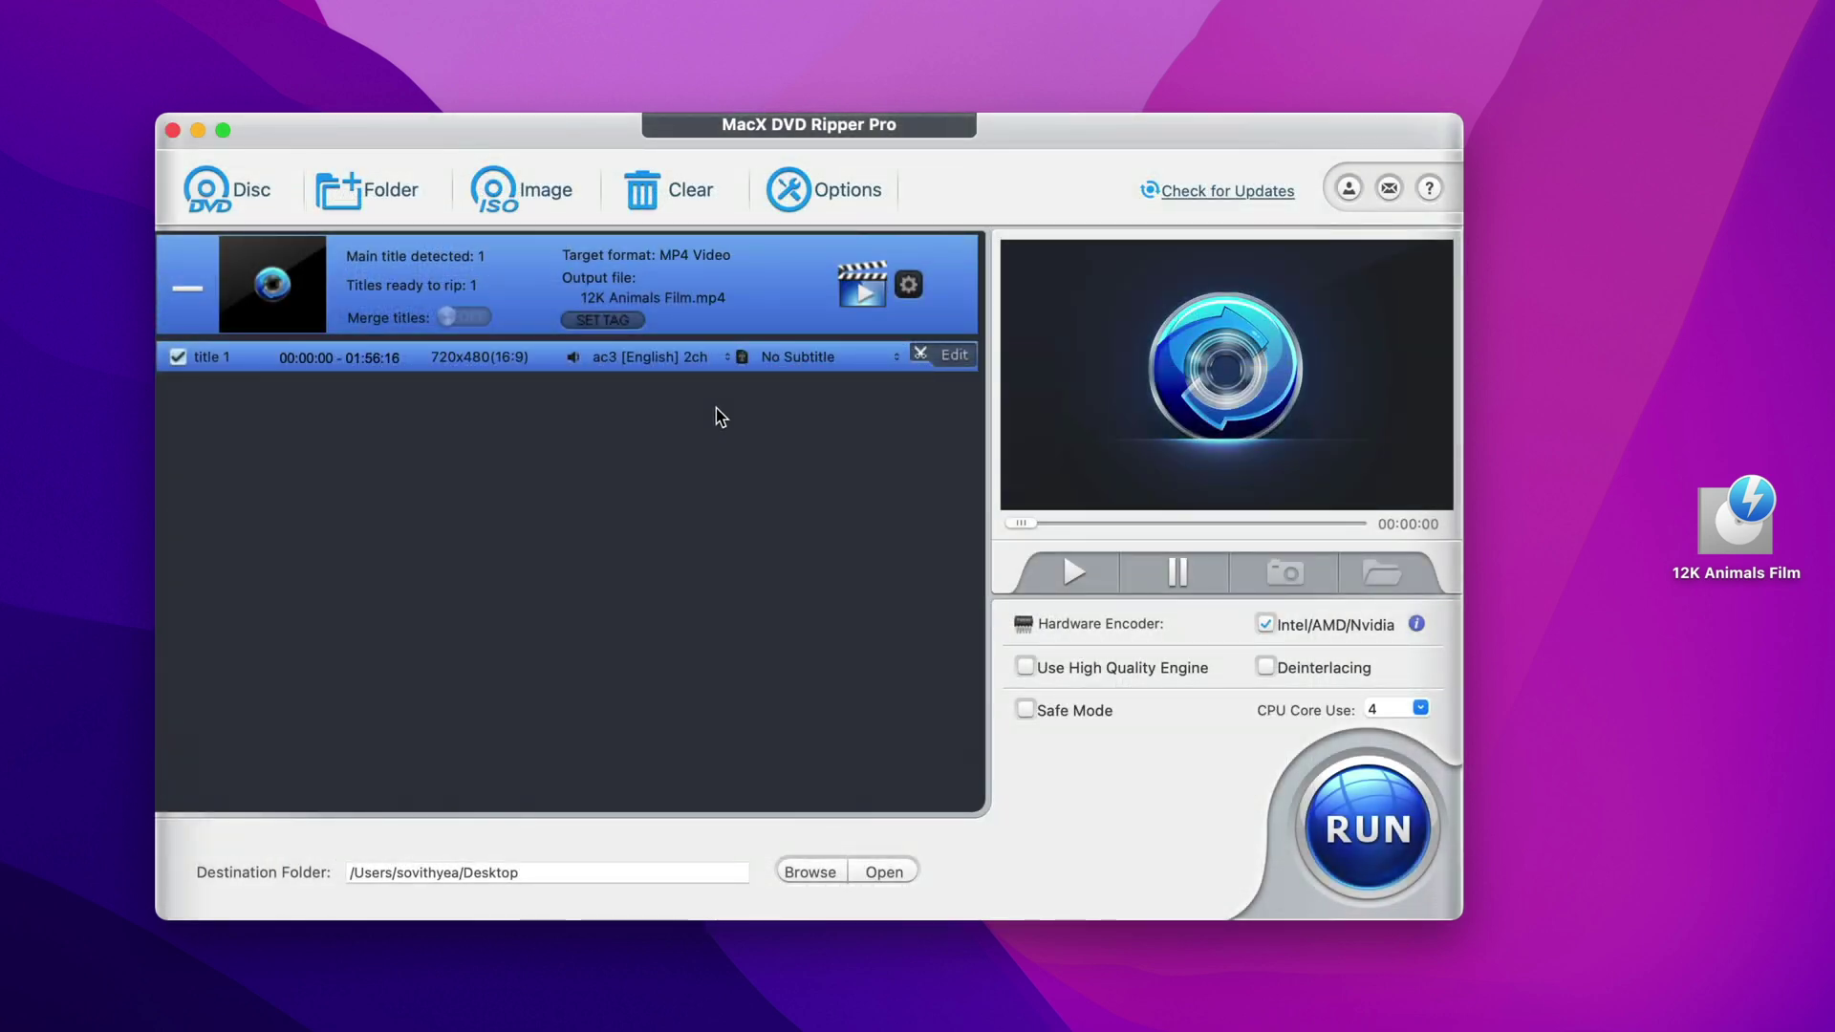
mouse_move(934, 287)
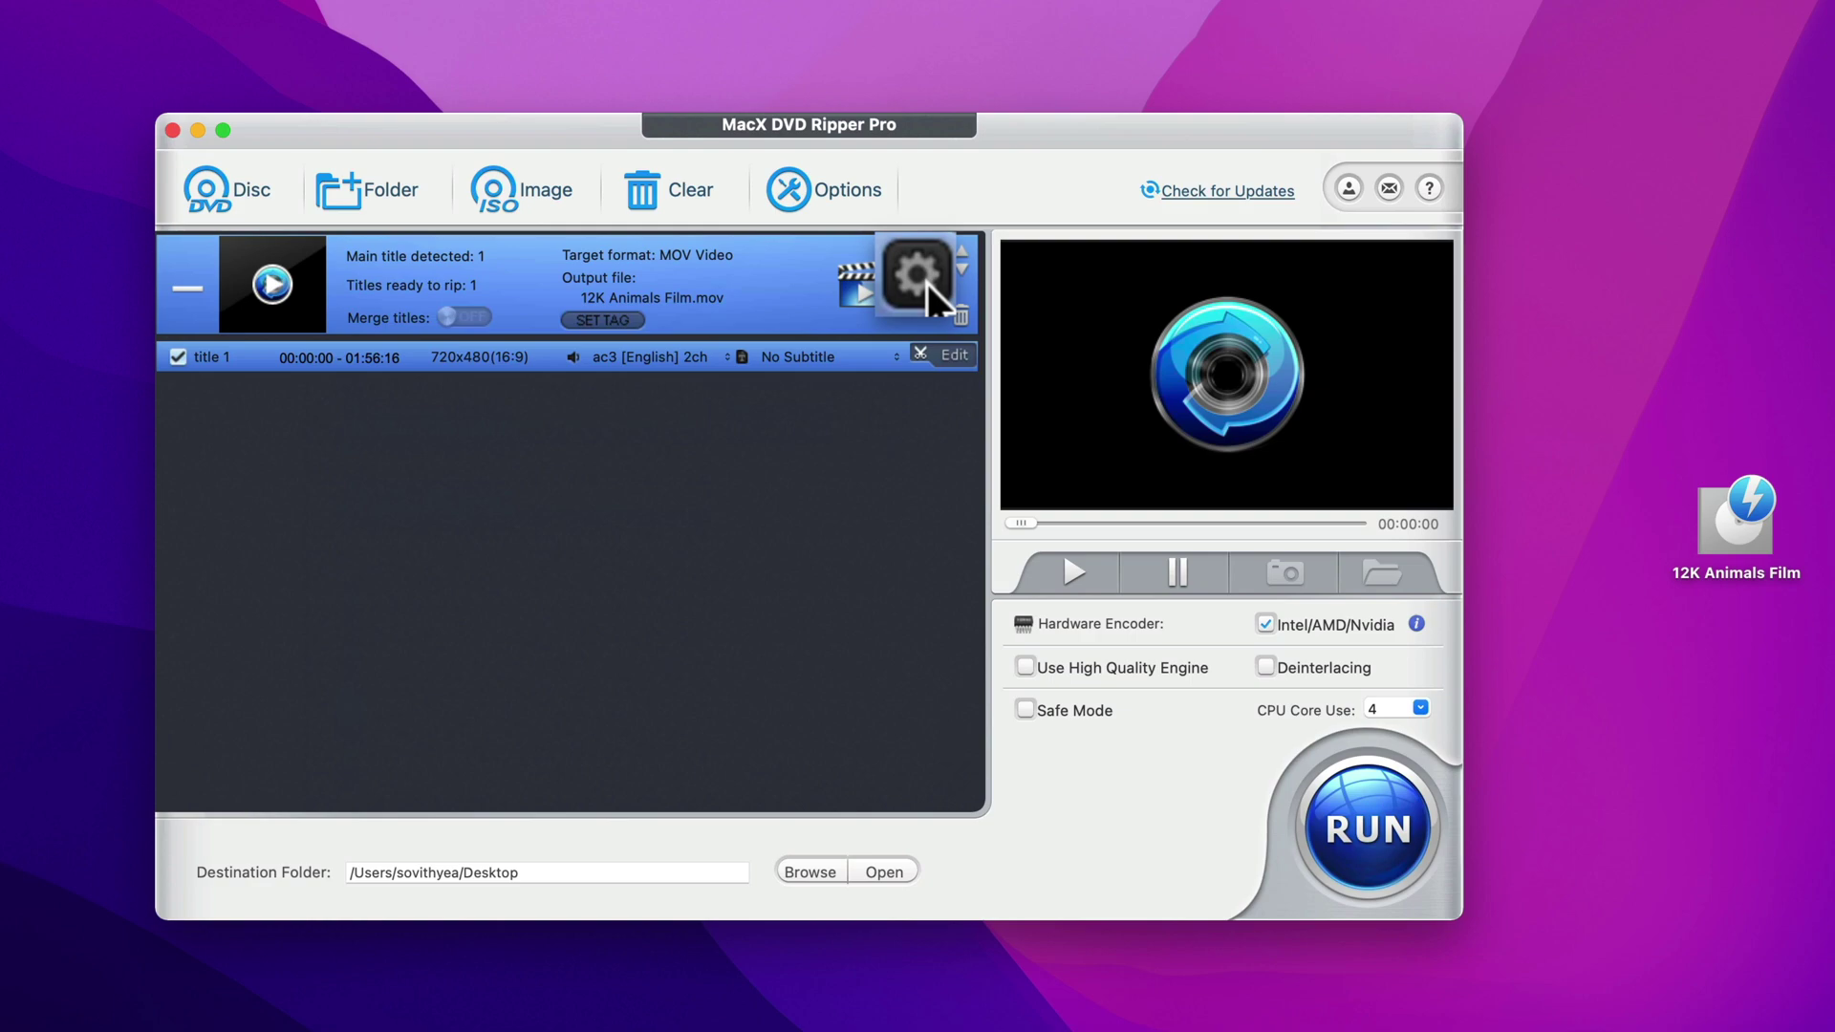
click(919, 279)
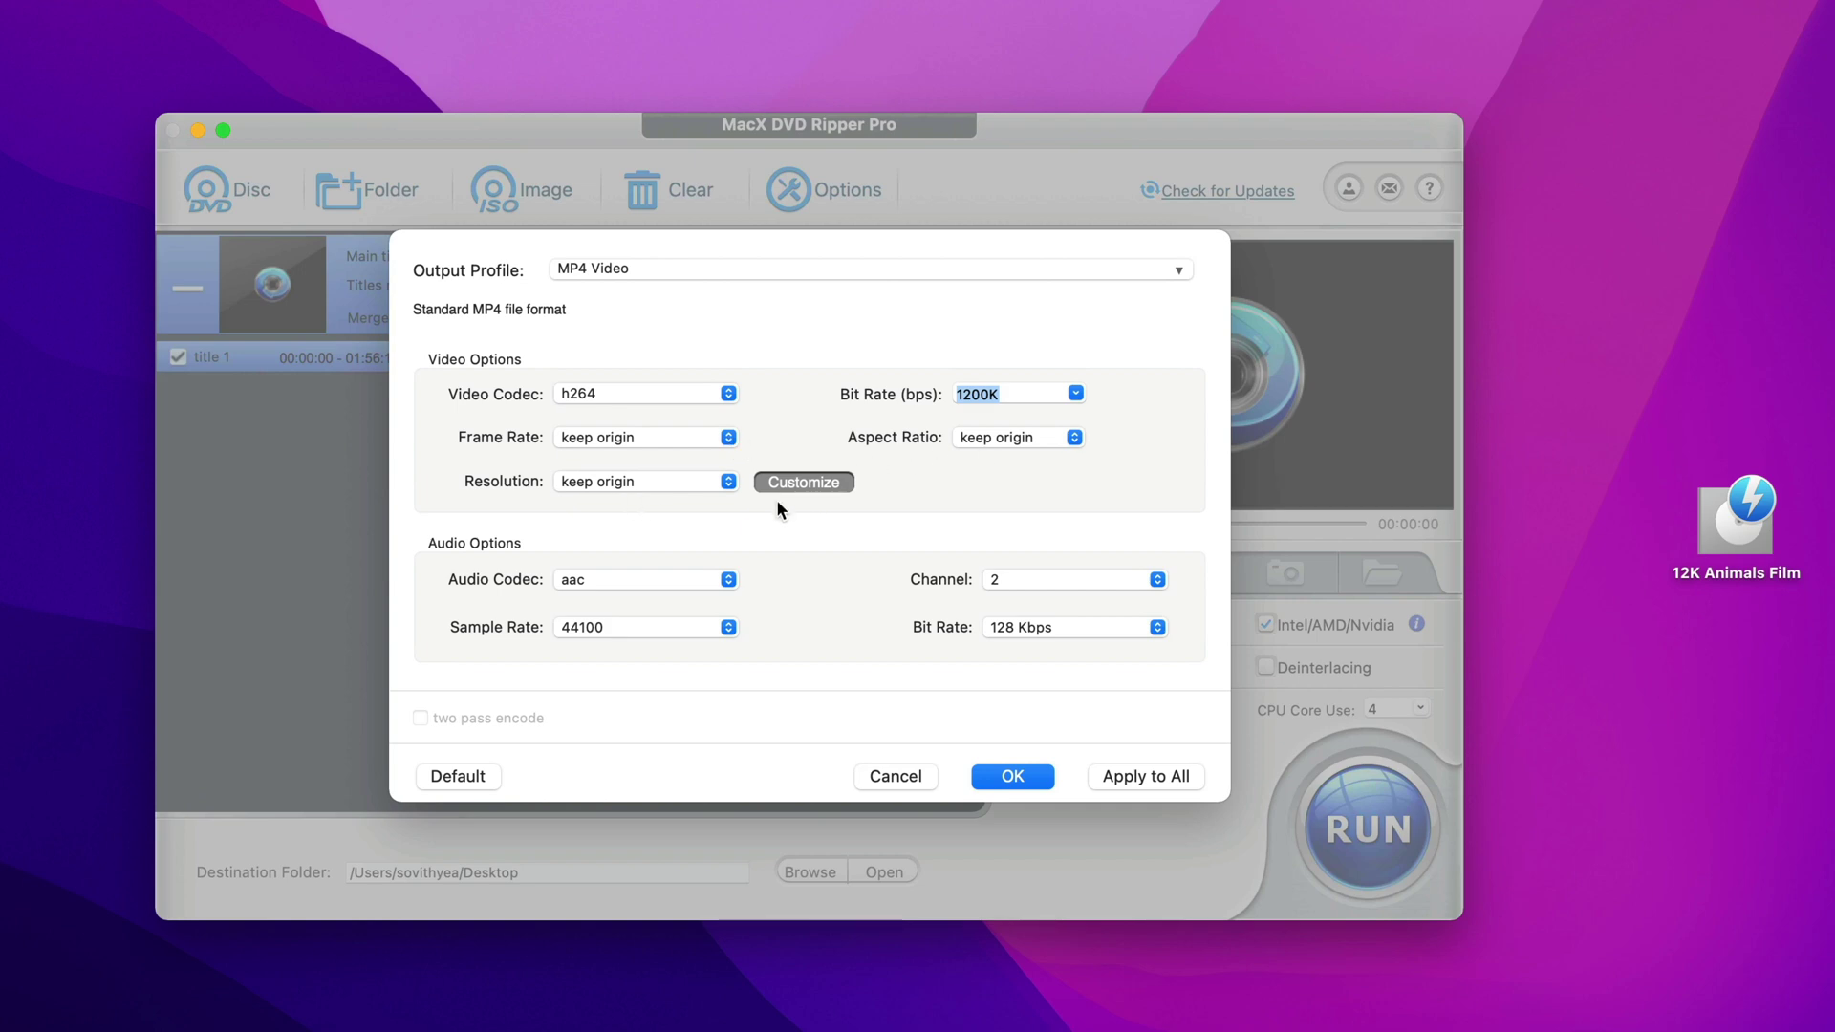
click(729, 438)
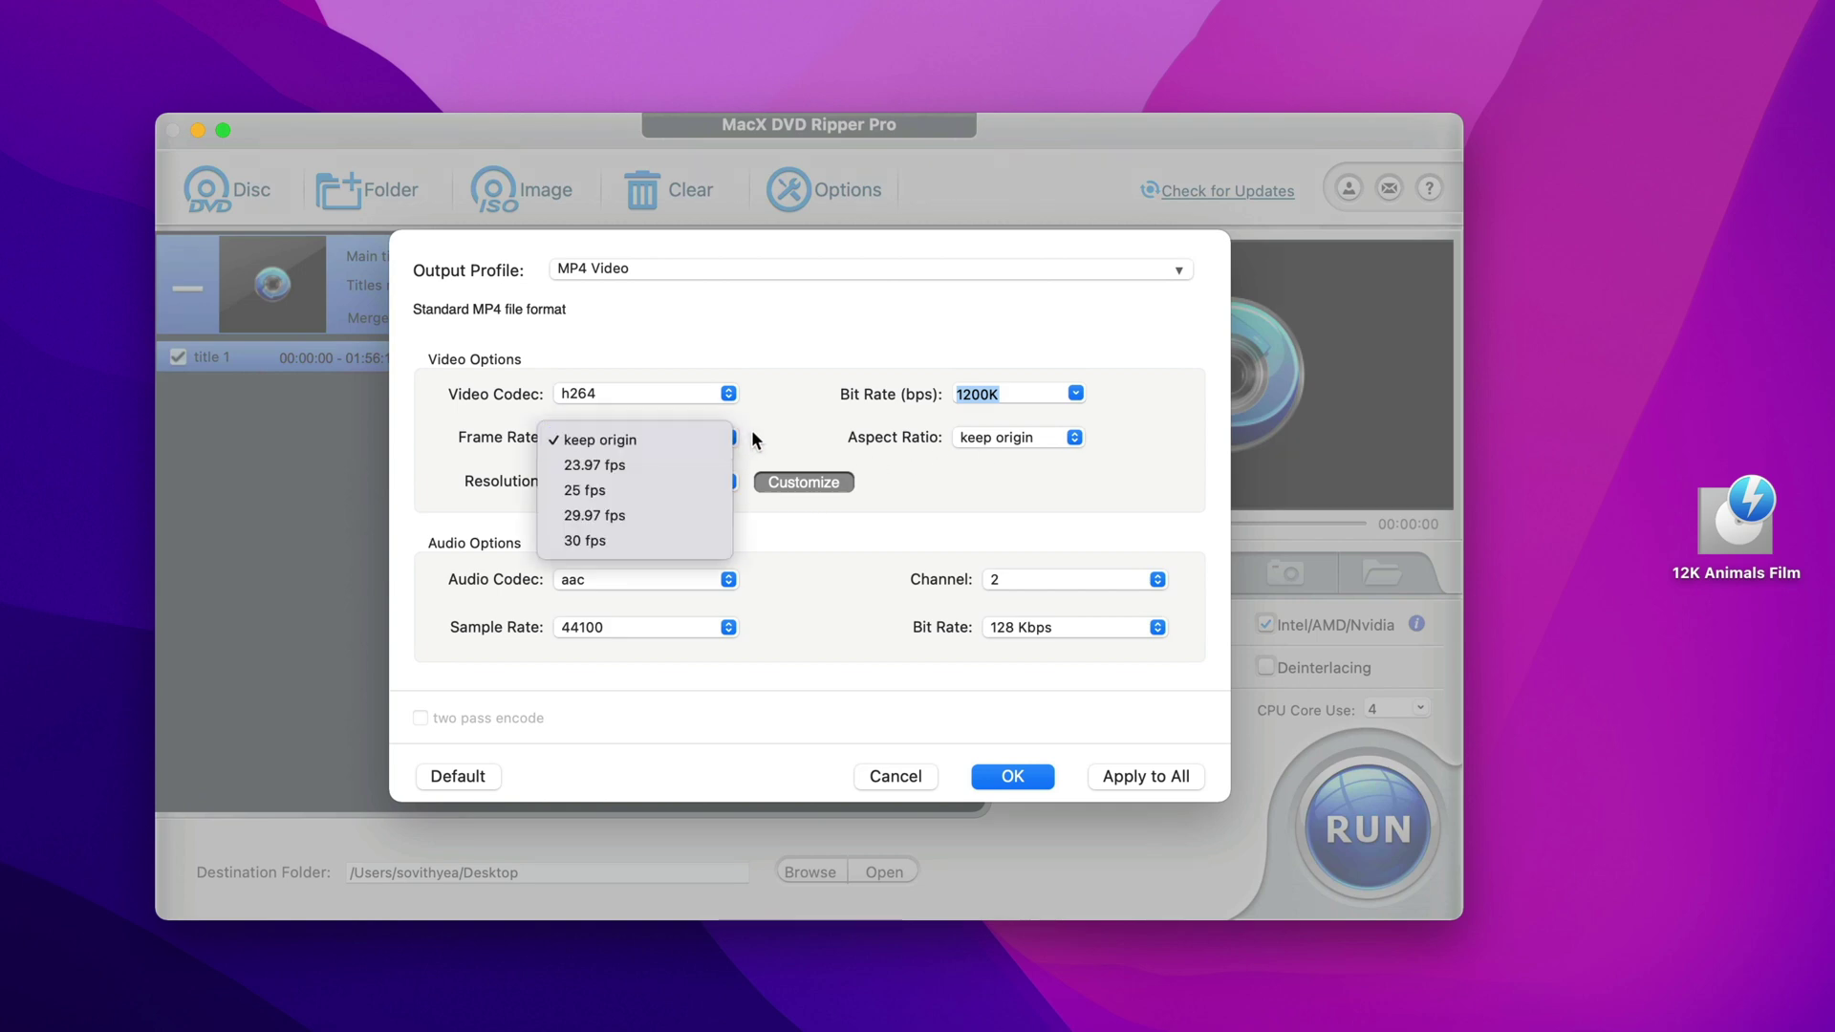
click(752, 441)
click(731, 481)
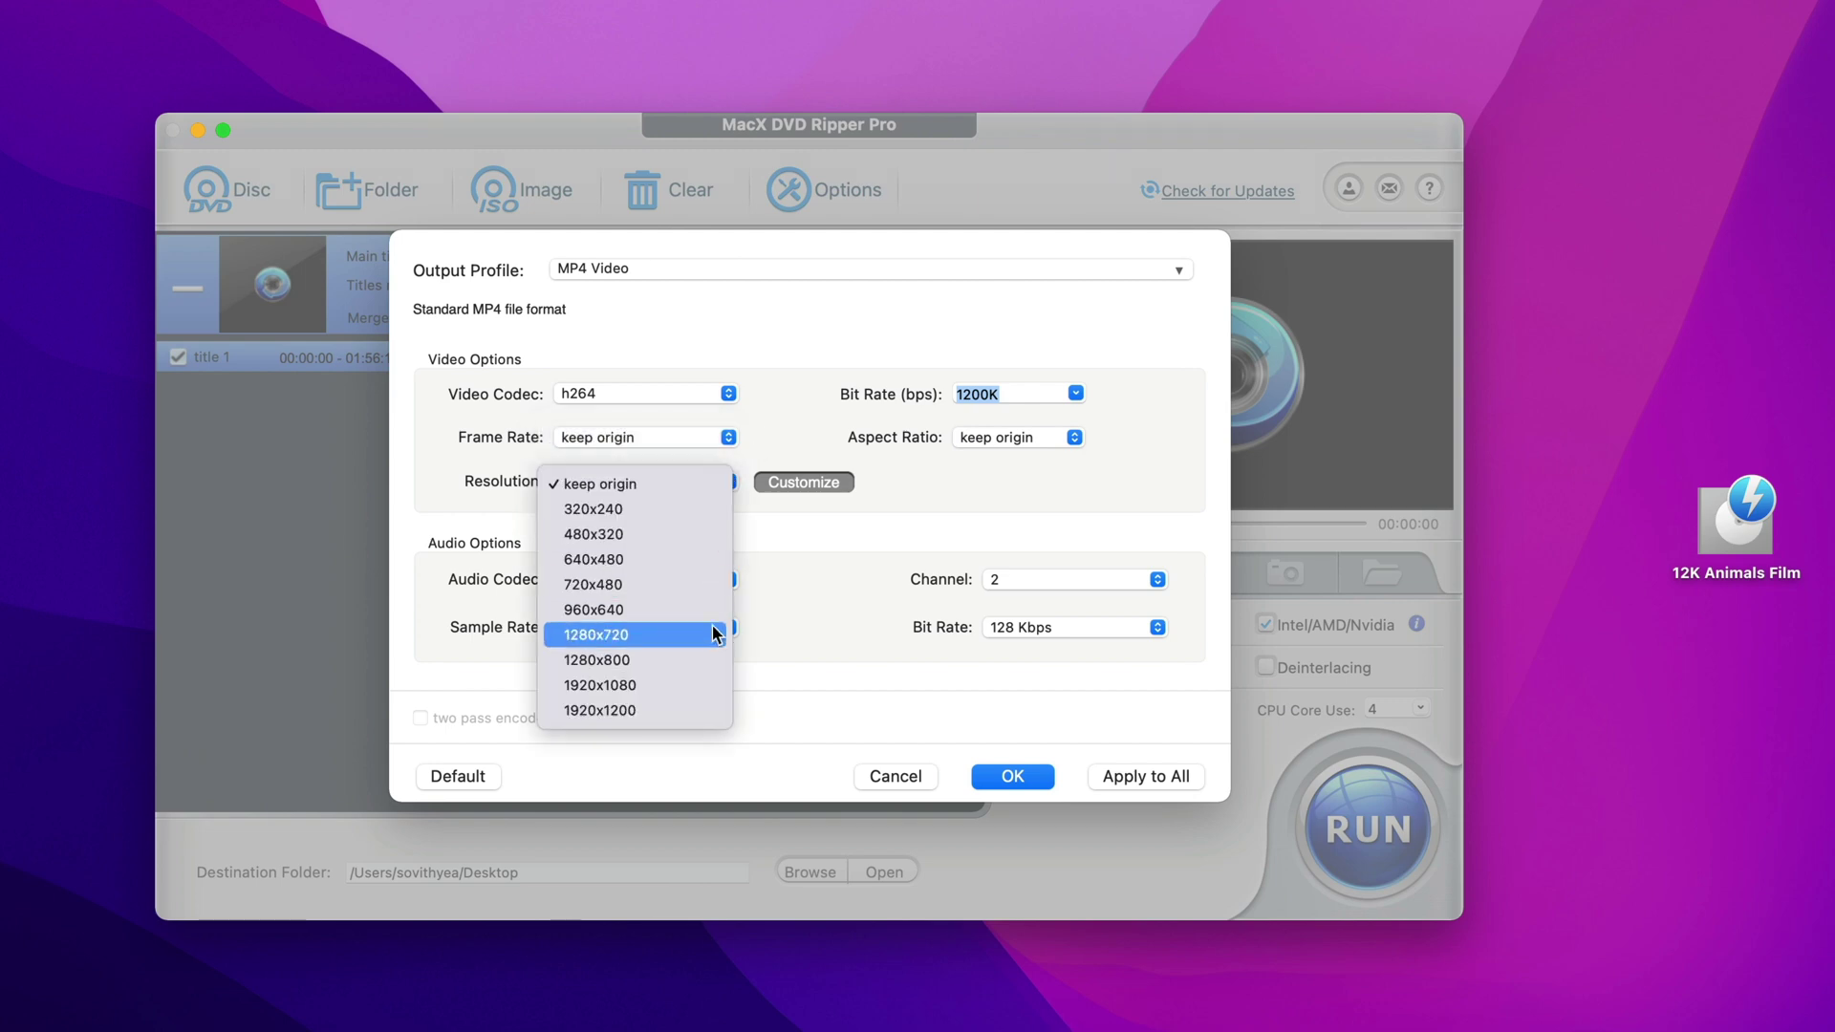
click(668, 709)
click(690, 482)
click(692, 460)
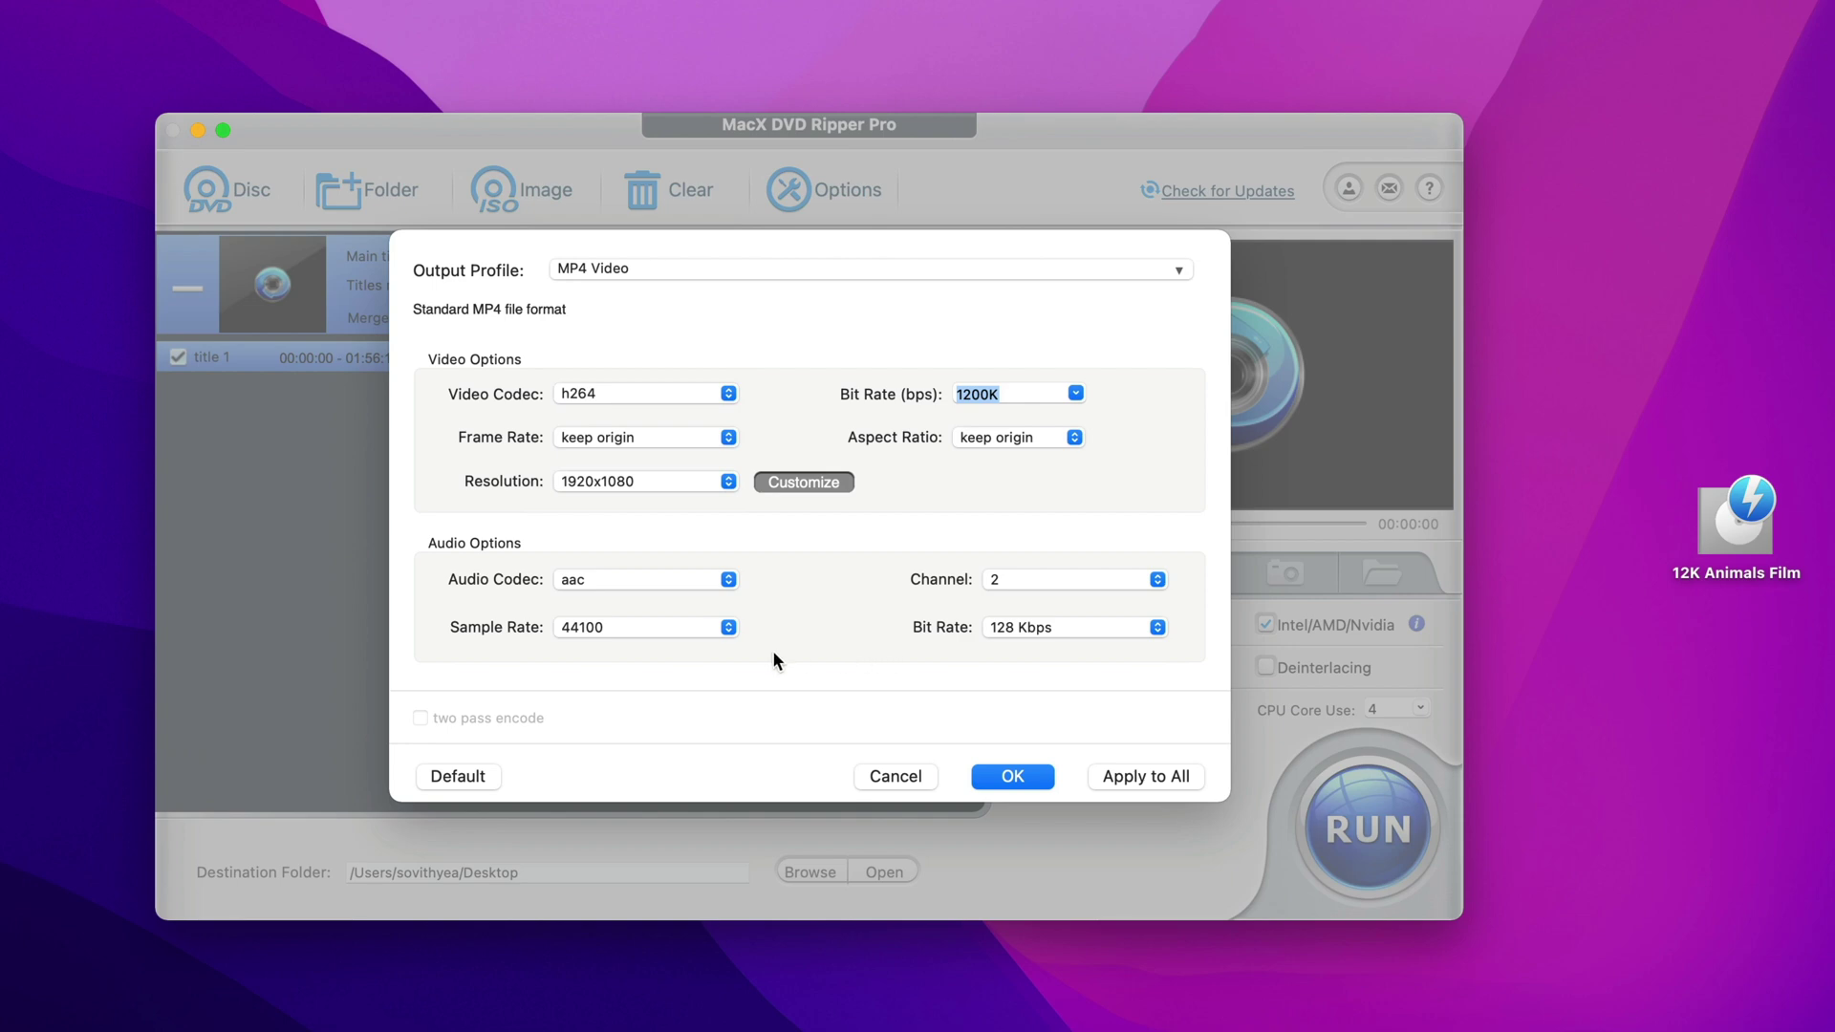
click(1010, 776)
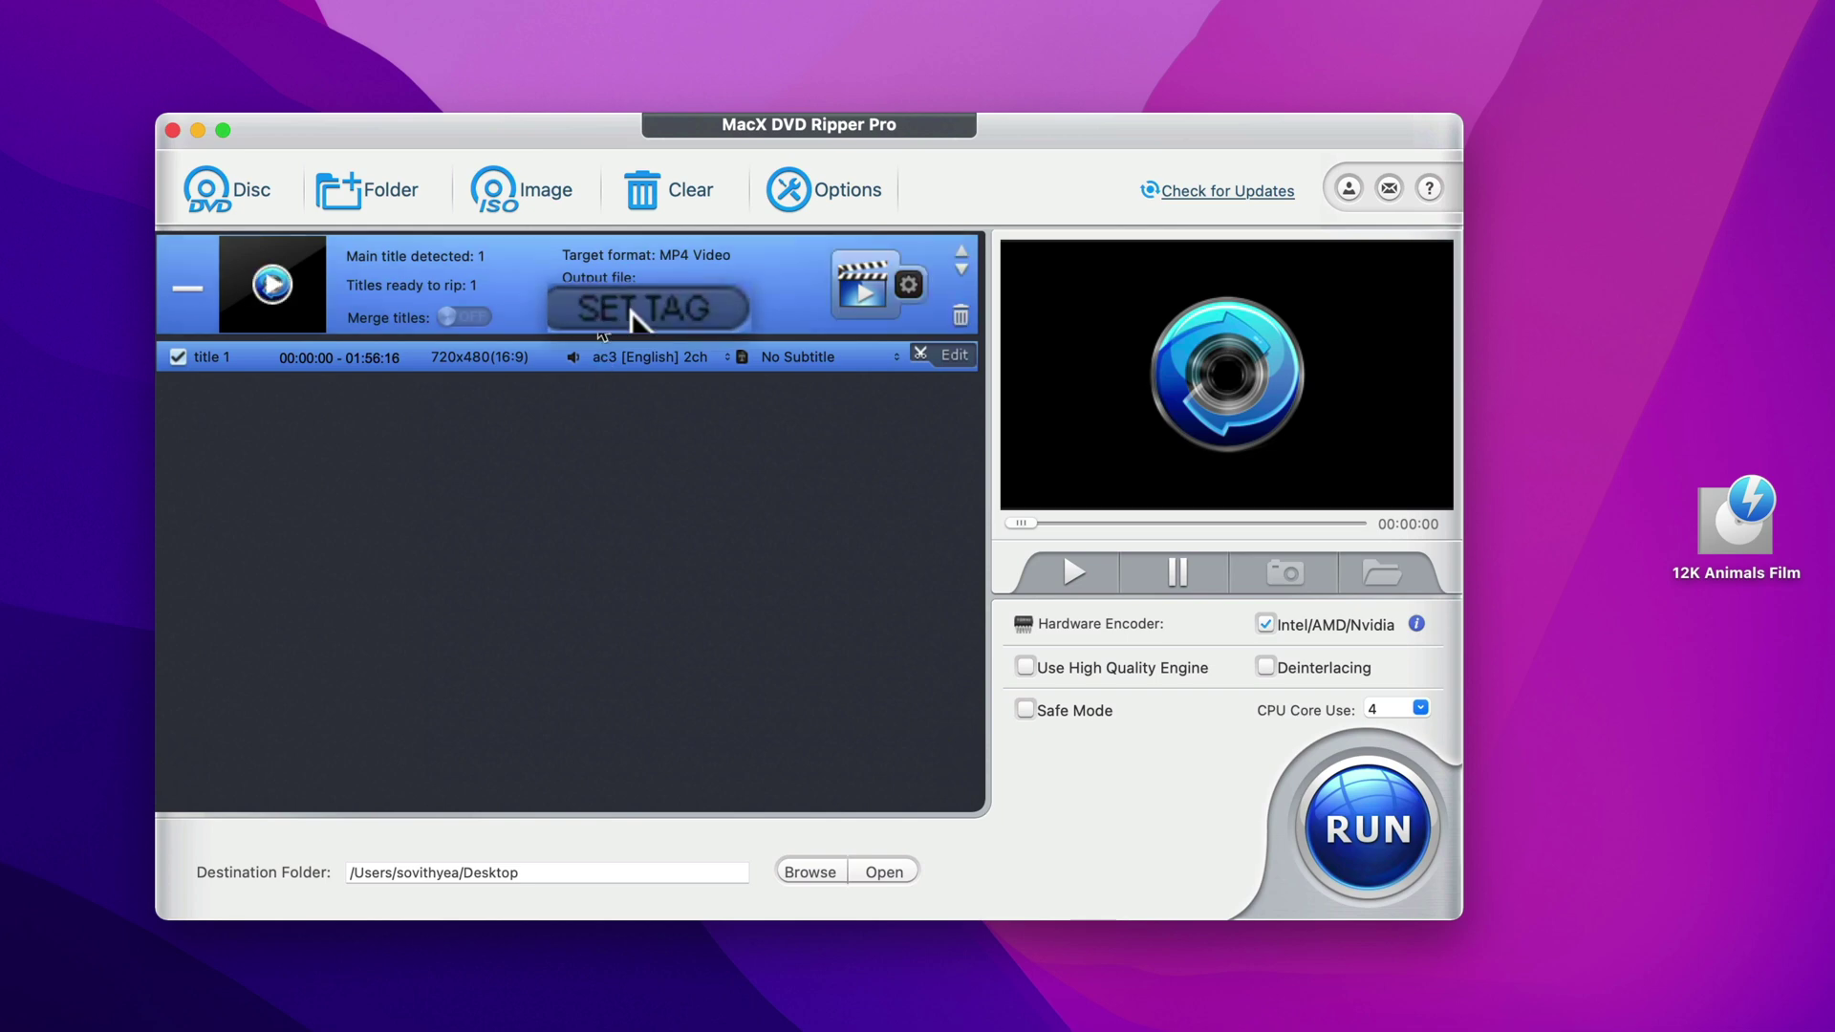
- Replace '12K Animals Film' with 'Beloved Animals' in the output file name, keeping the tag title
click(631, 321)
click(809, 295)
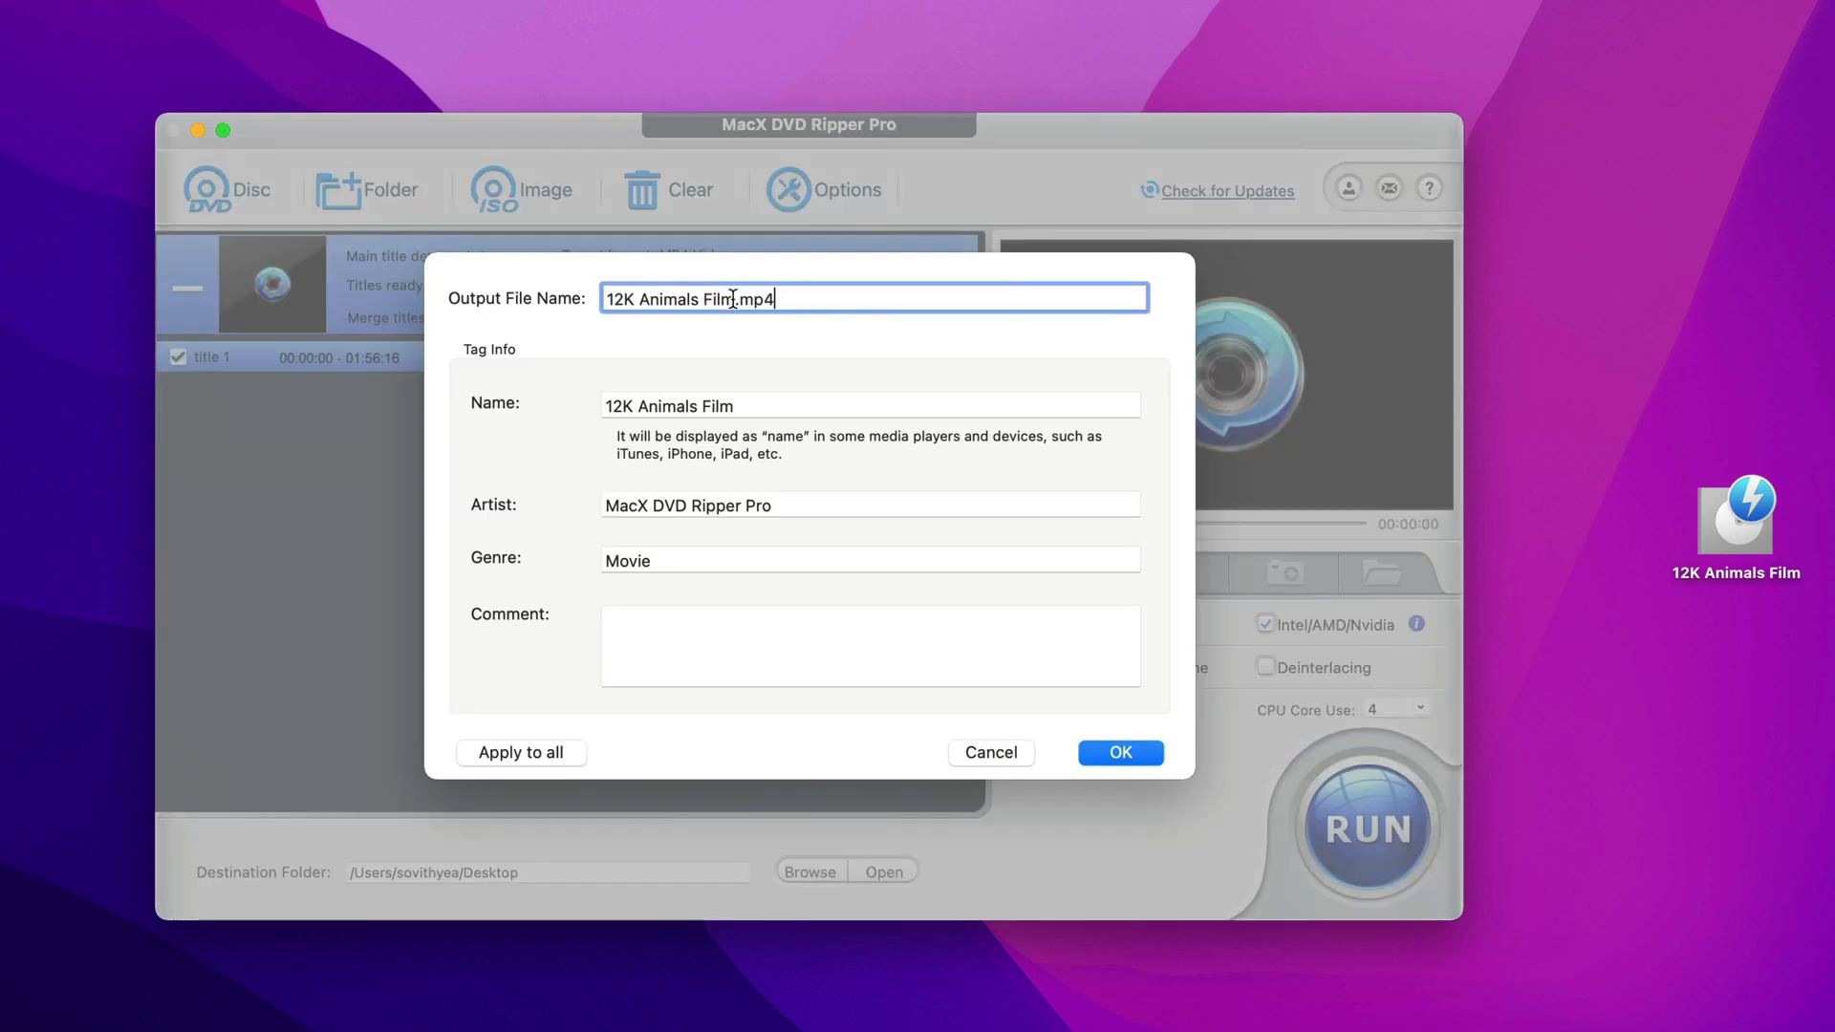
drag(732, 299, 606, 299)
click(678, 299)
drag(734, 298, 553, 298)
text(Beloved A)
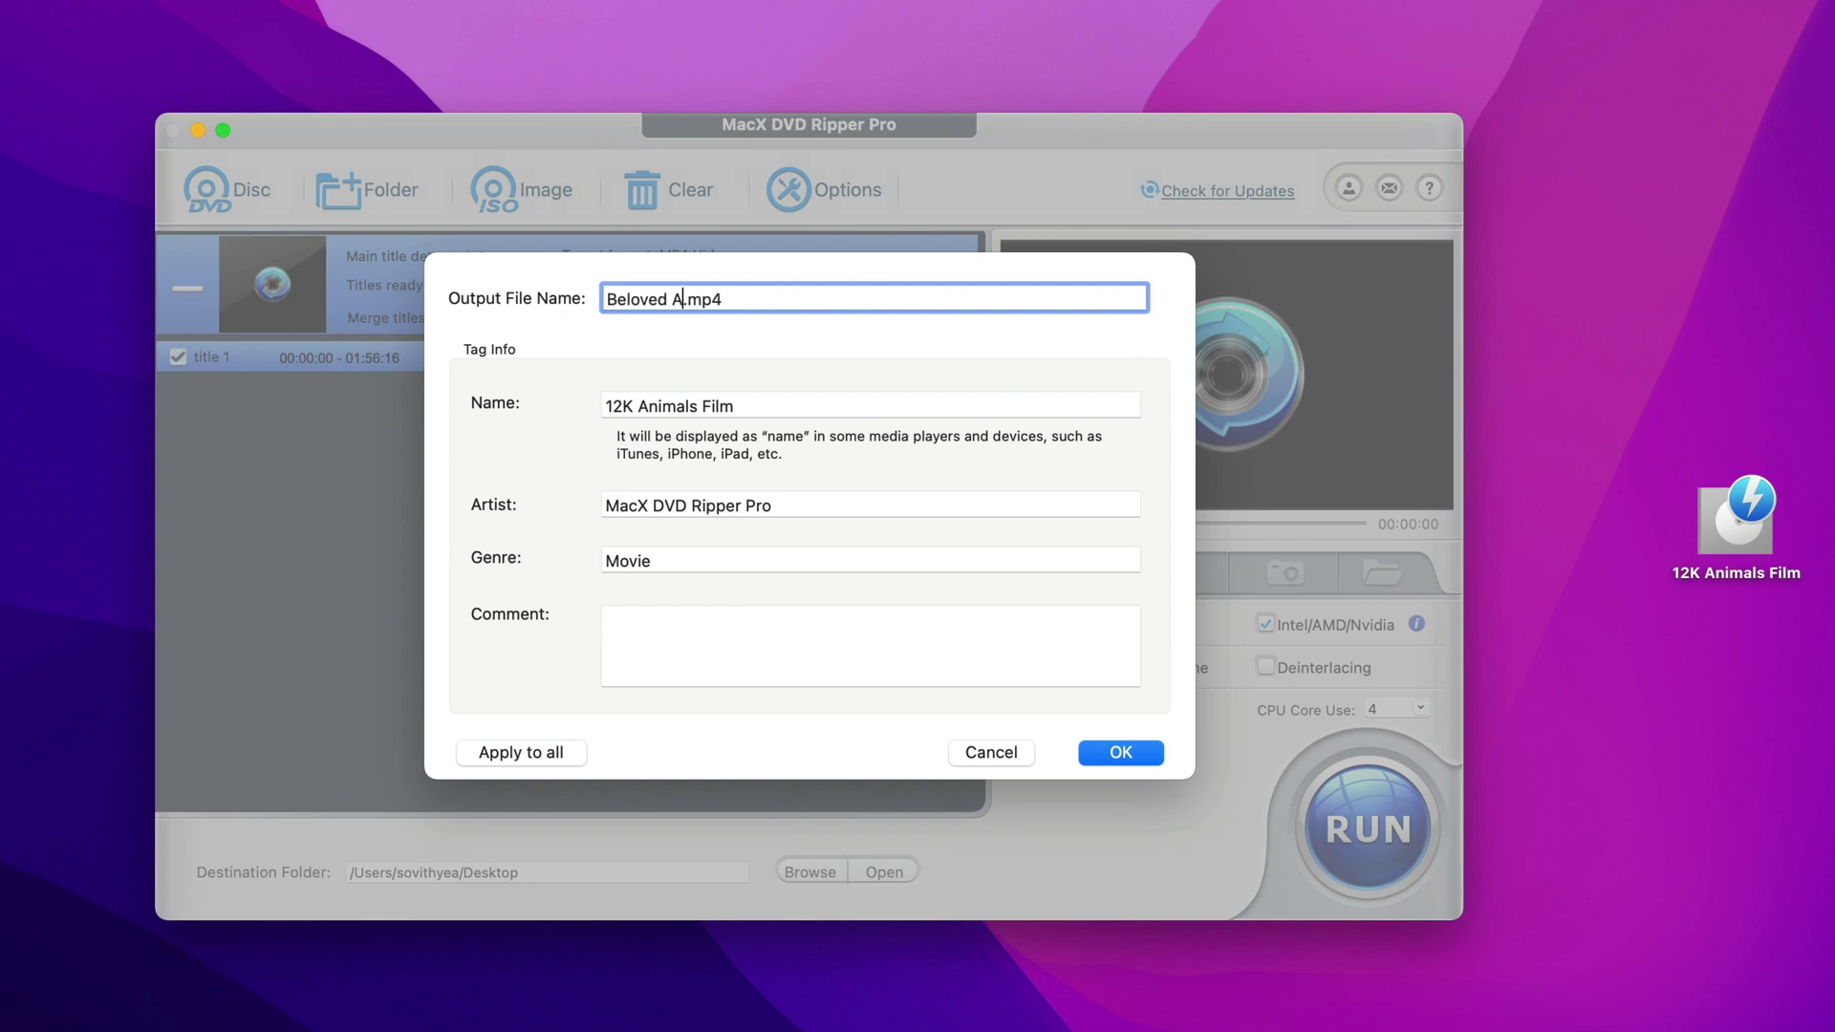
text(nimals)
click(1108, 757)
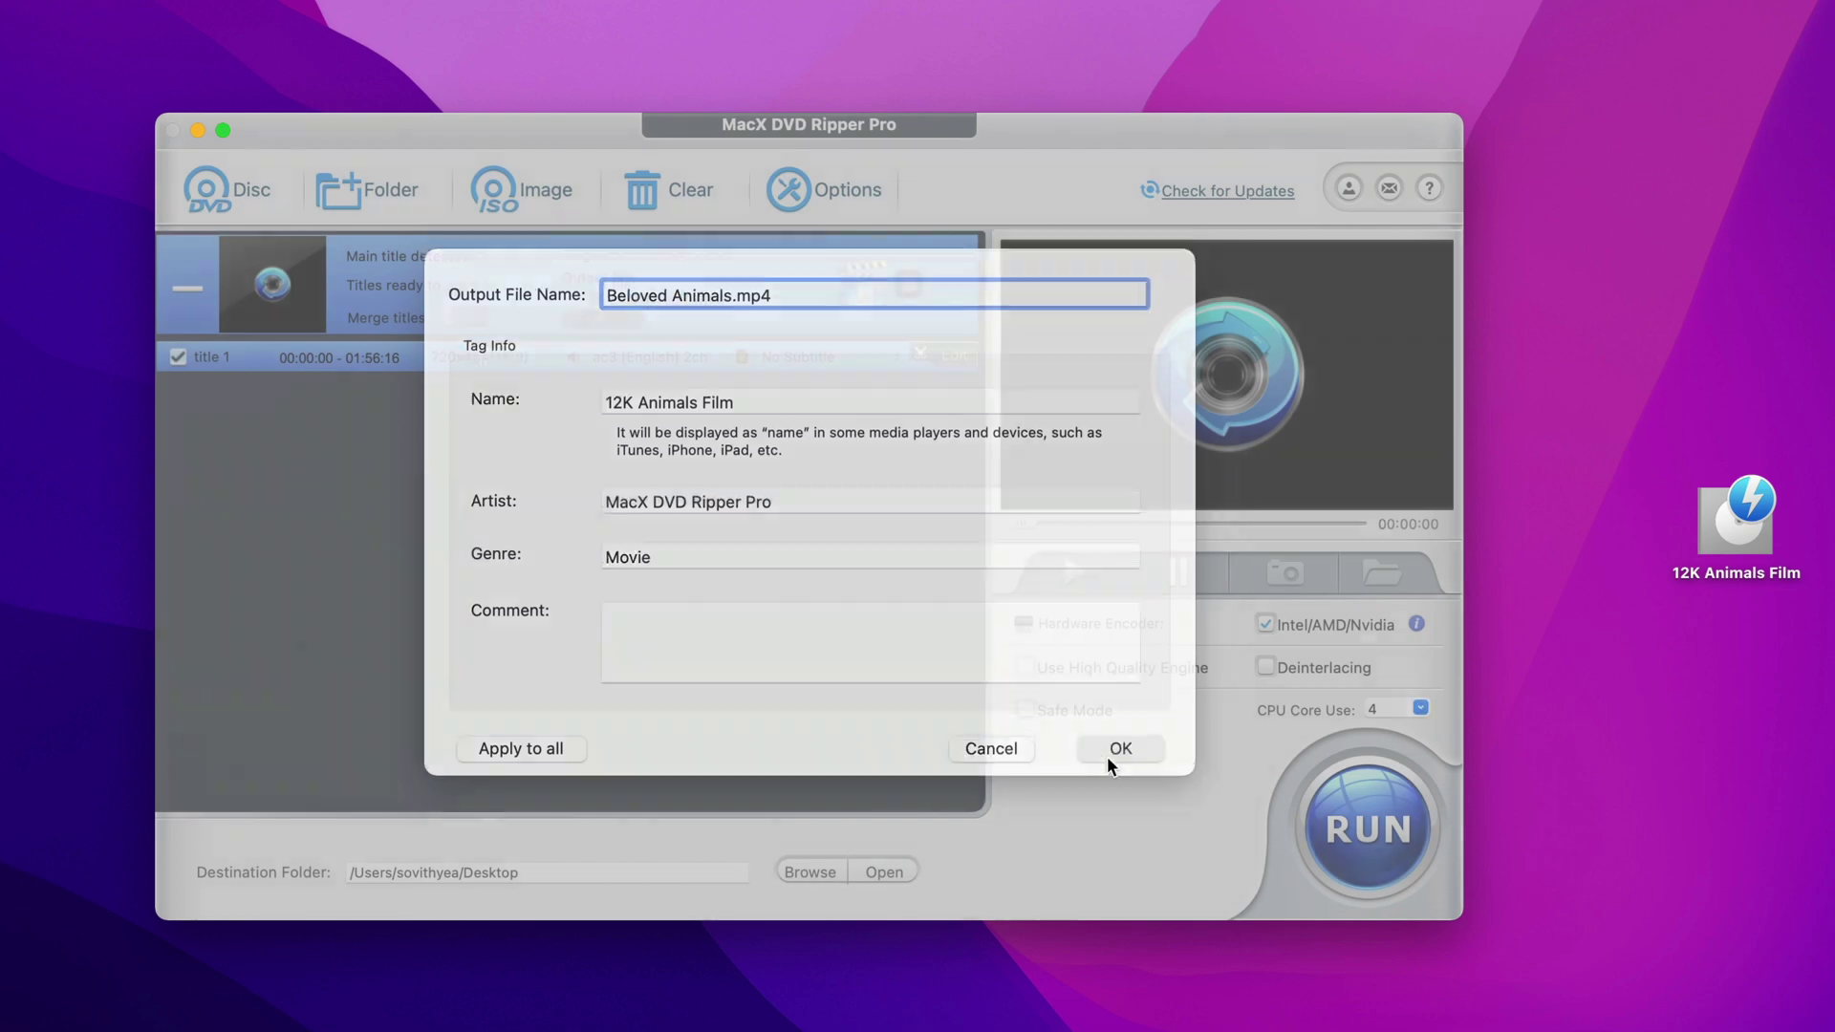
click(733, 288)
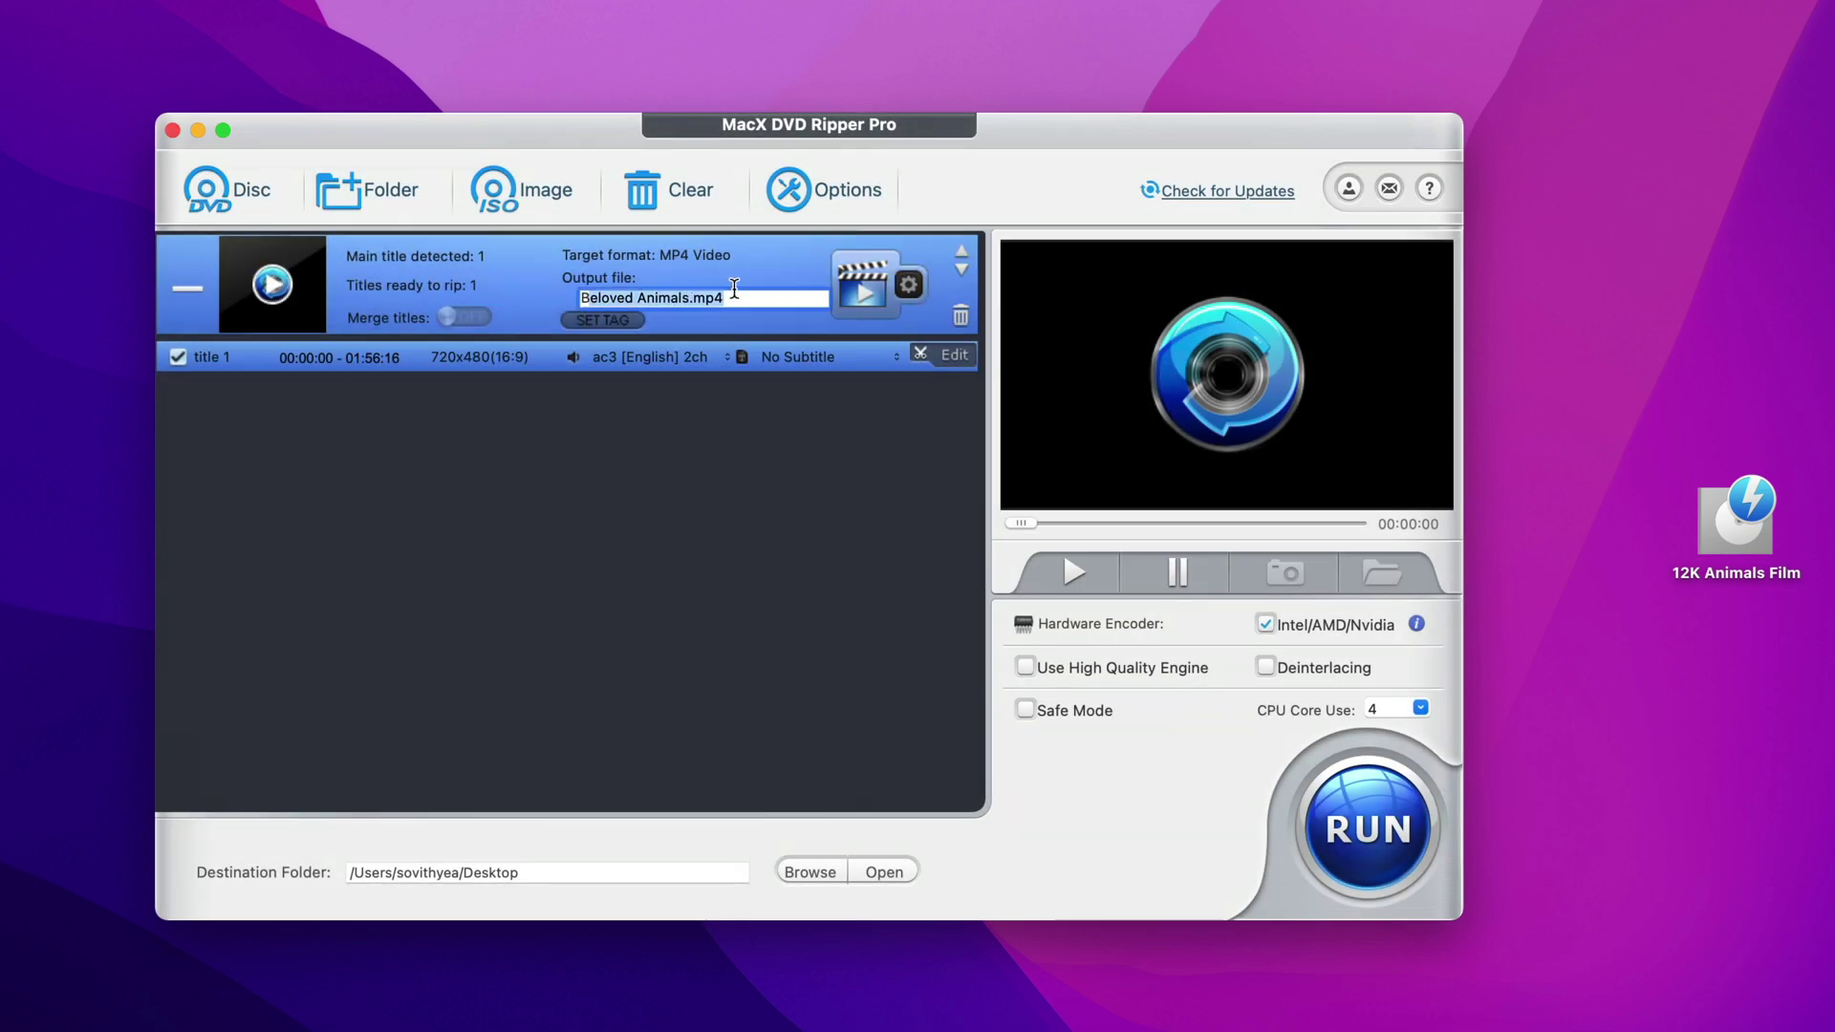
- Enable trimming on title 1 with start 00:10:00 and end 01:30:16, and apply it
click(561, 475)
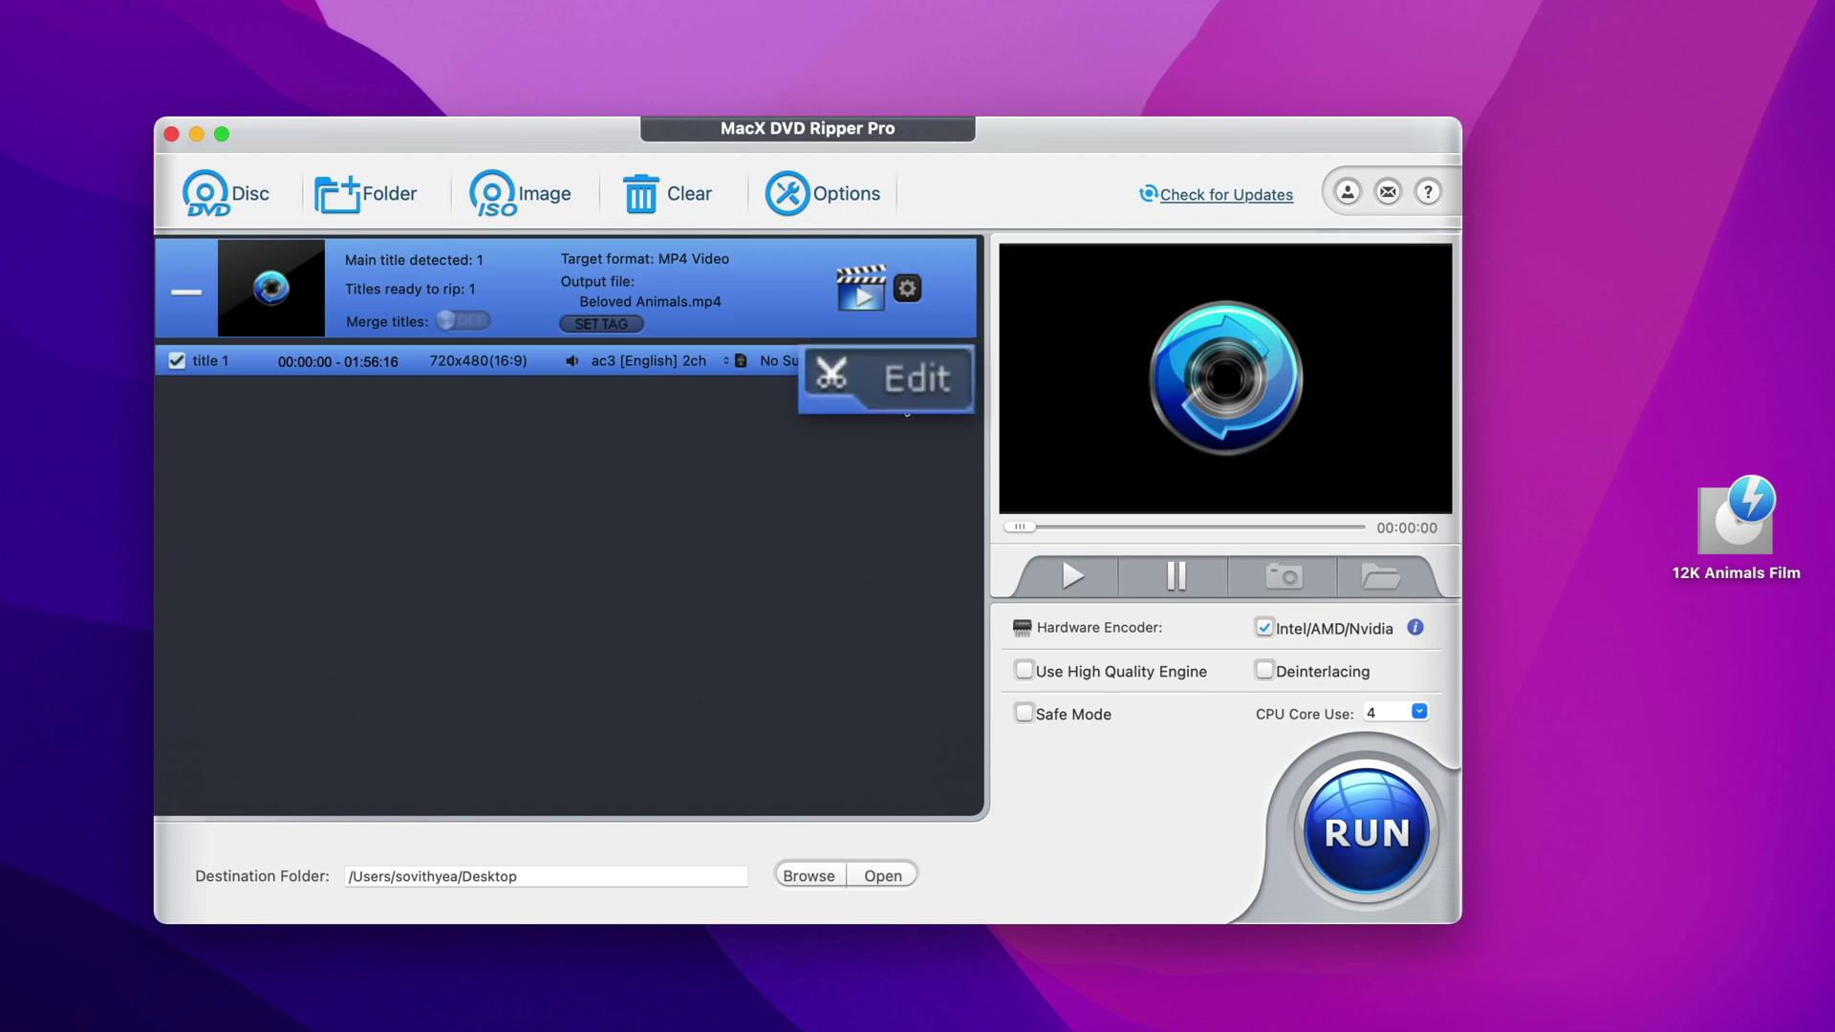
click(944, 361)
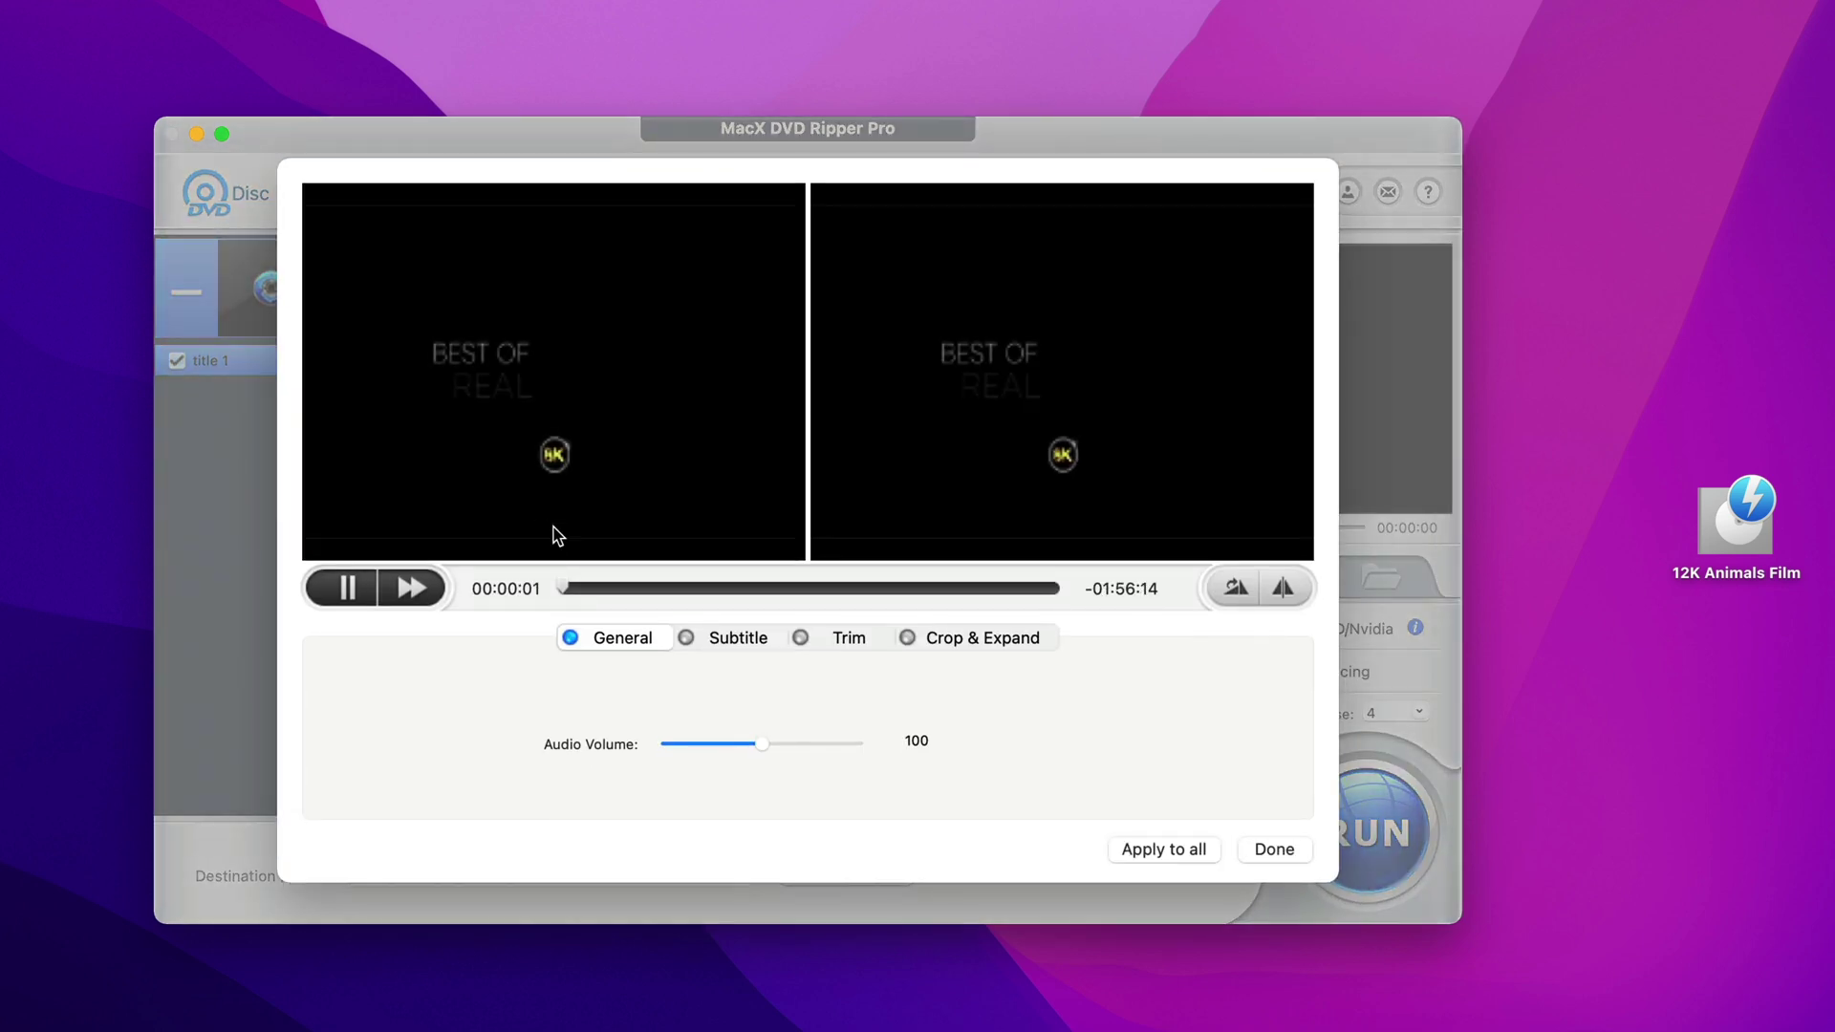
key(space)
click(728, 642)
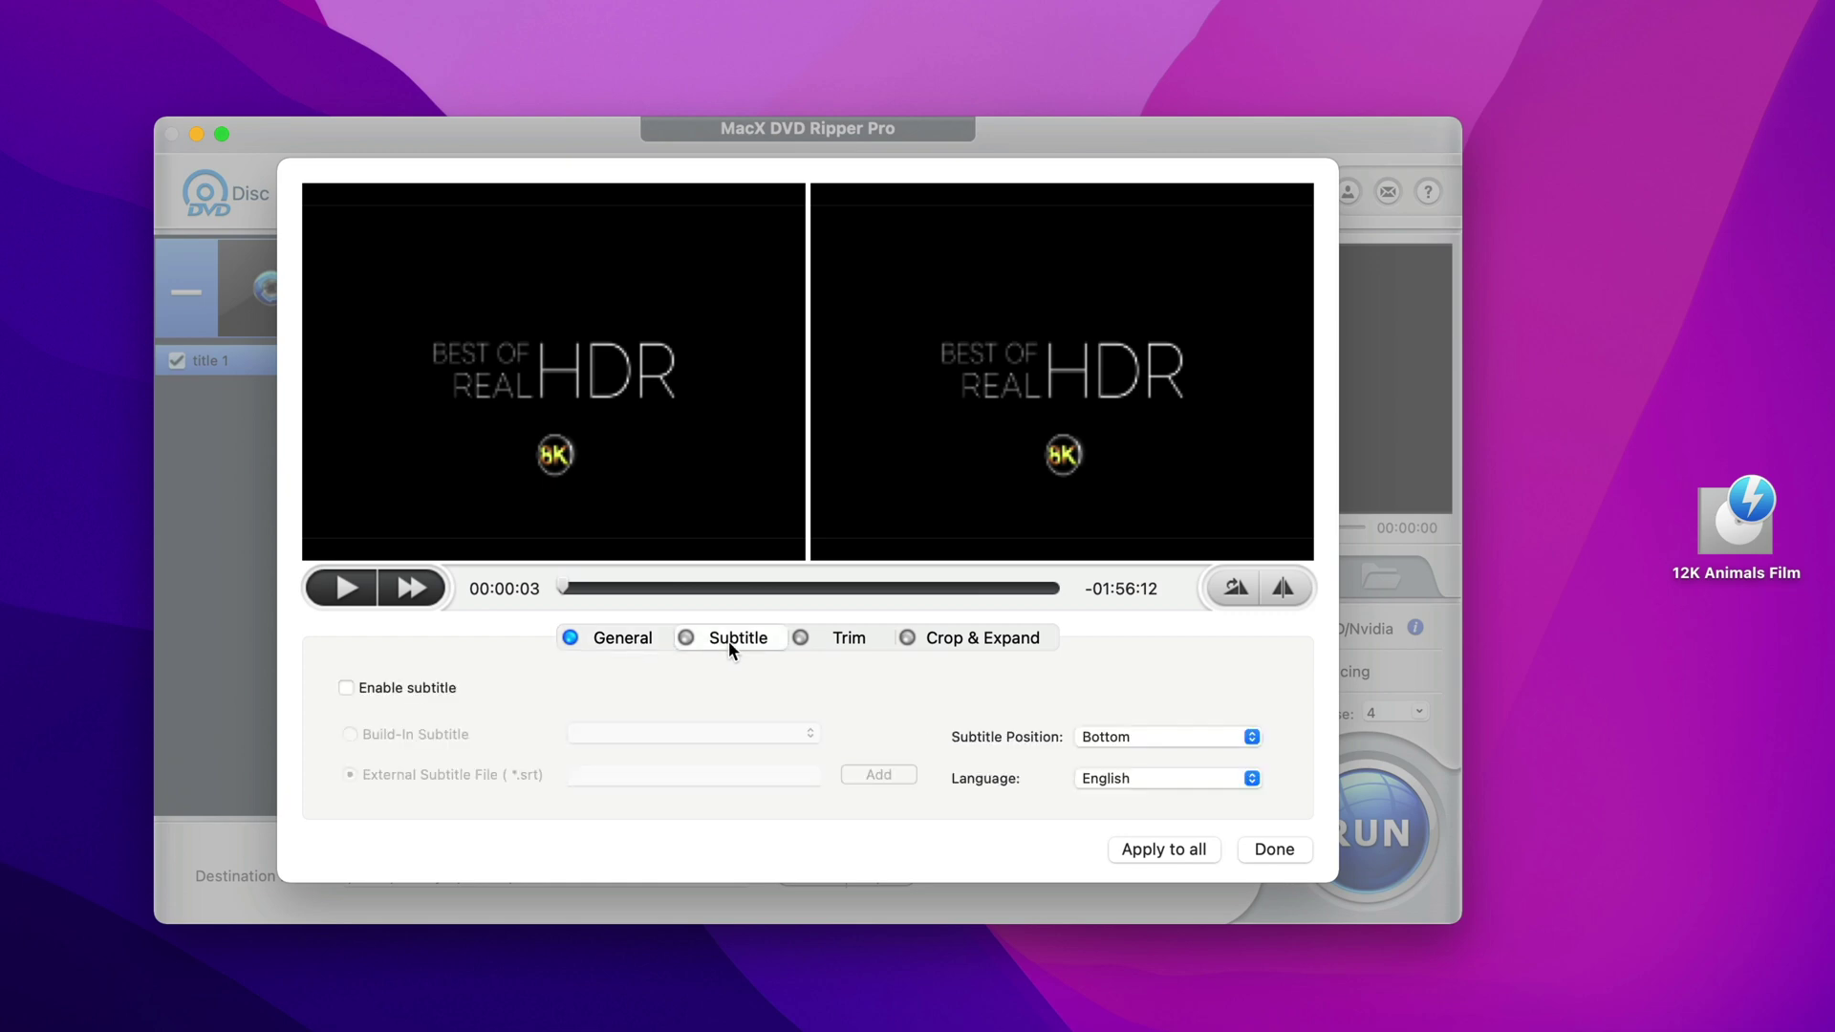
click(846, 640)
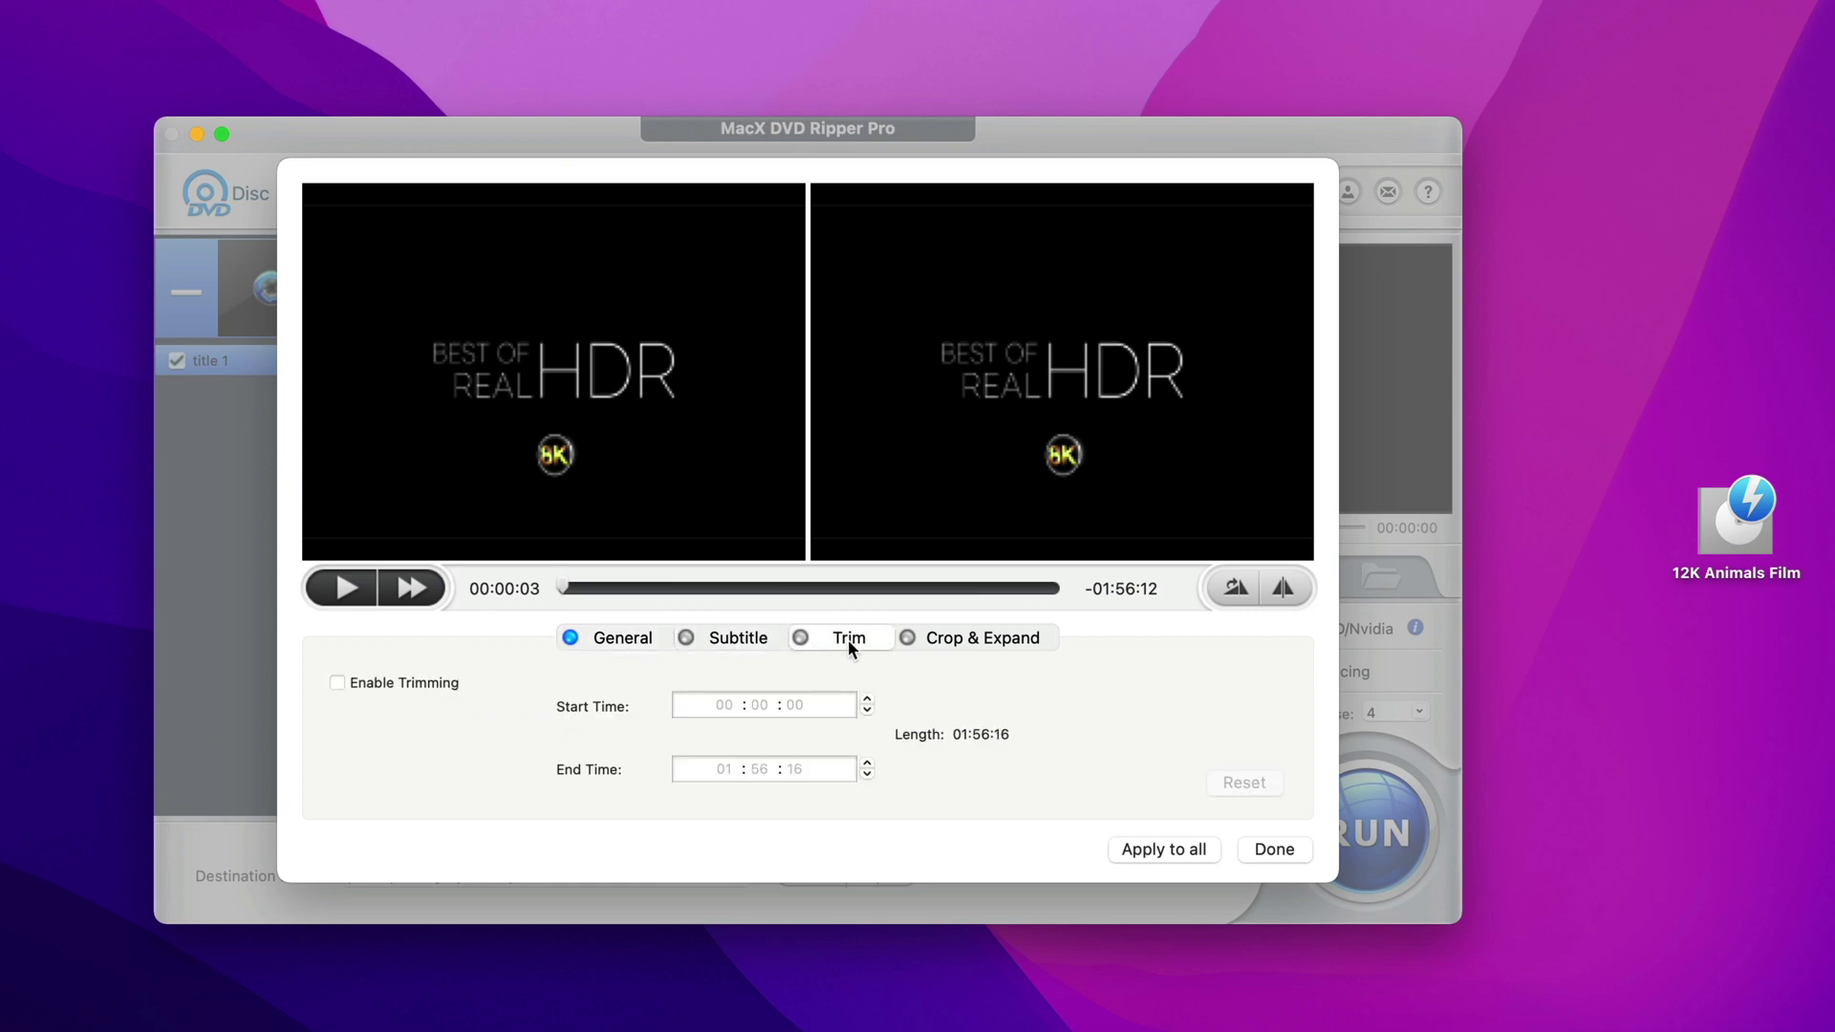
click(949, 642)
click(849, 640)
click(386, 682)
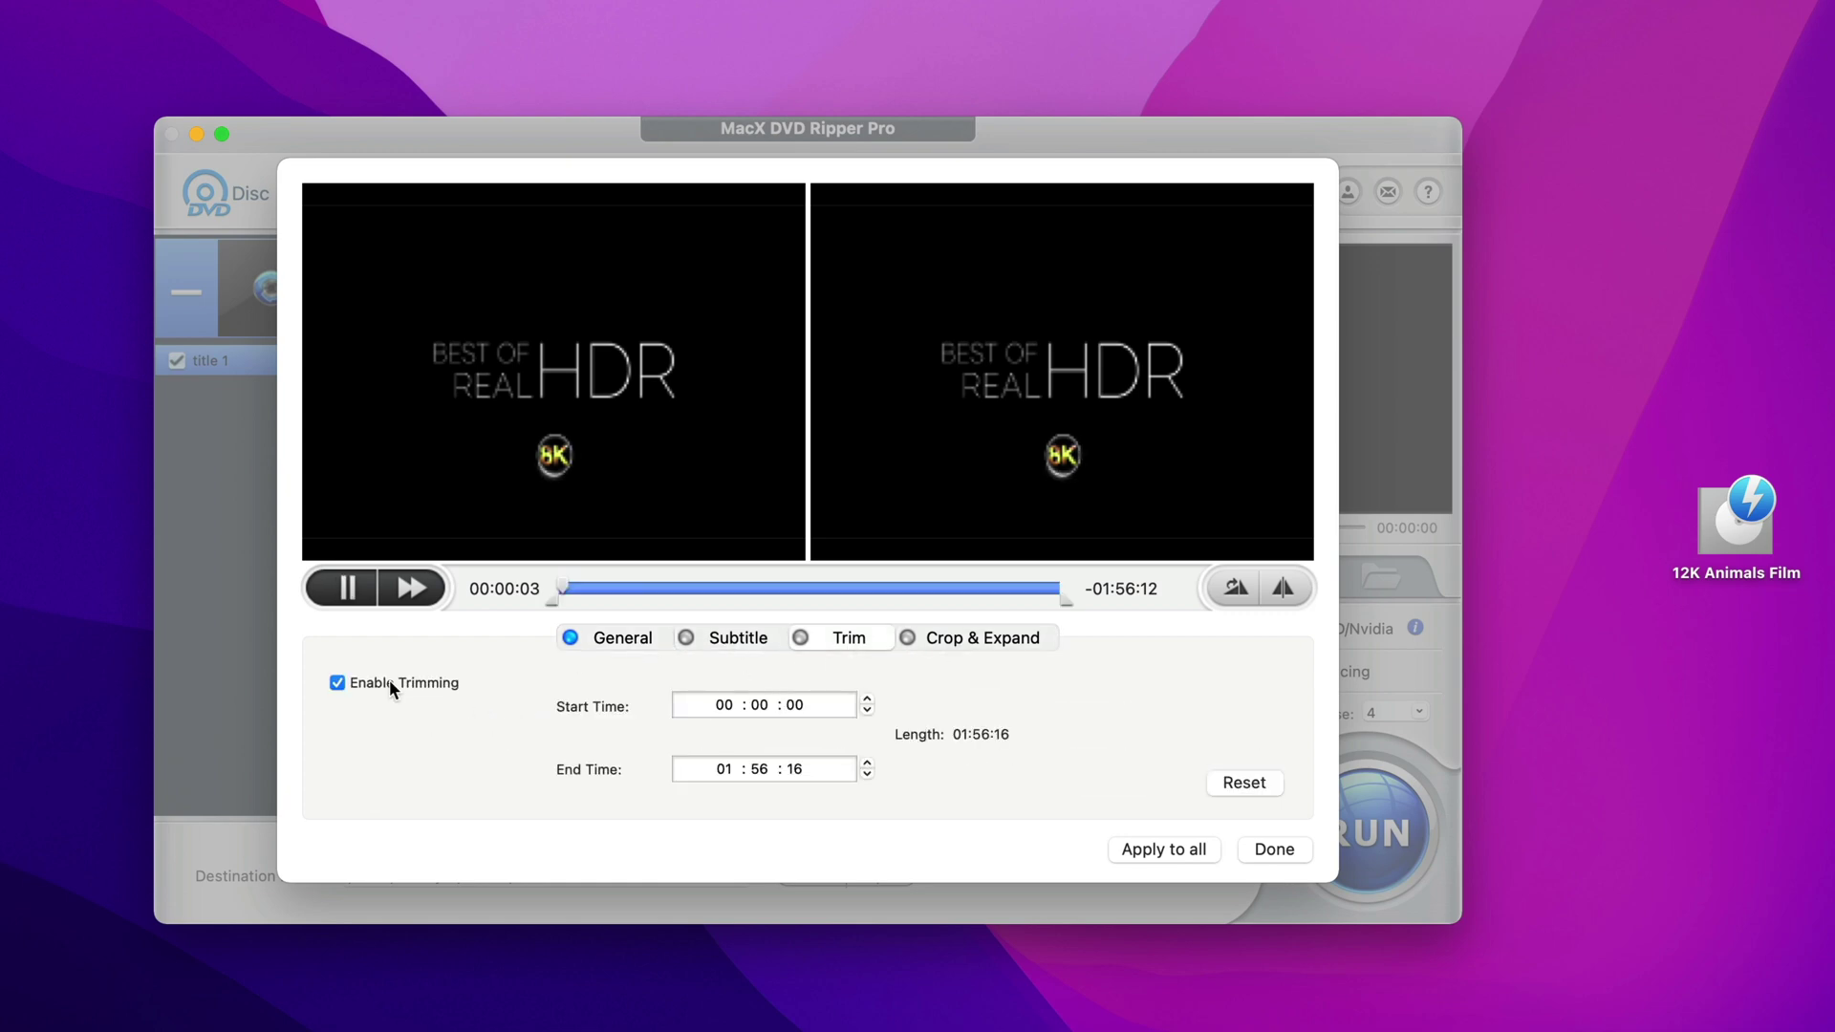
click(726, 706)
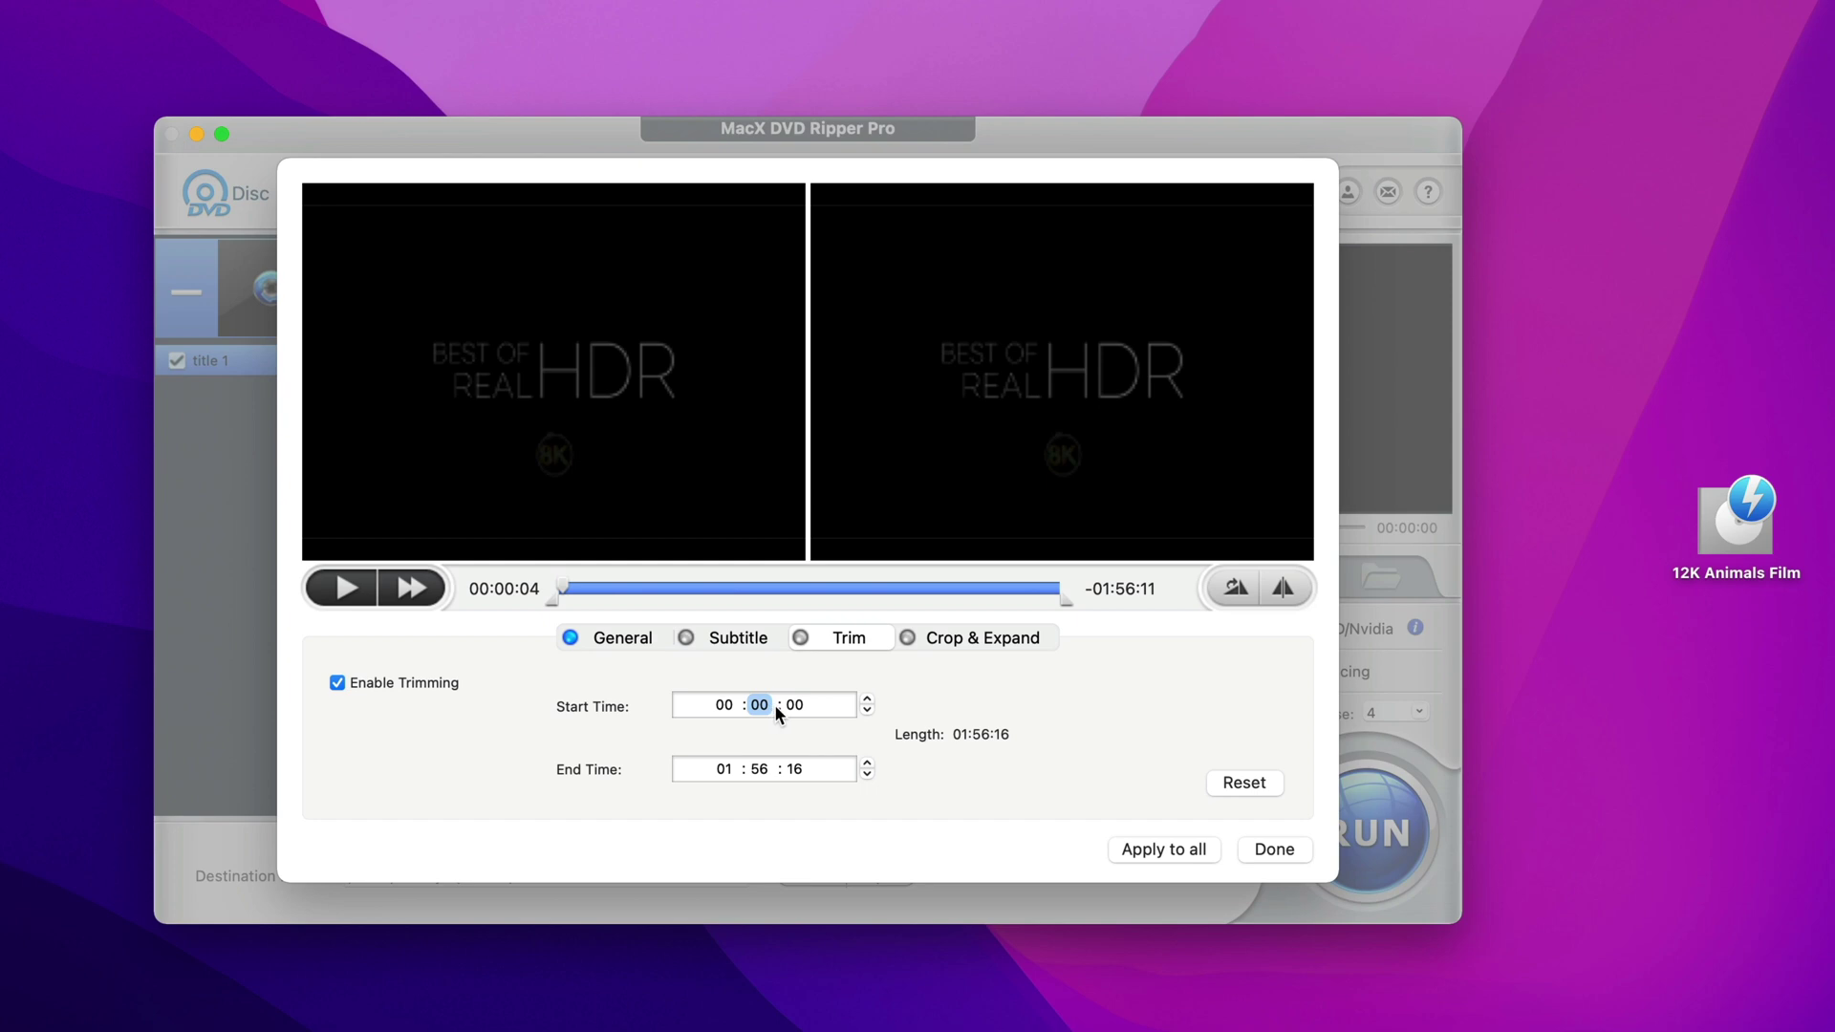
text(10)
text(30)
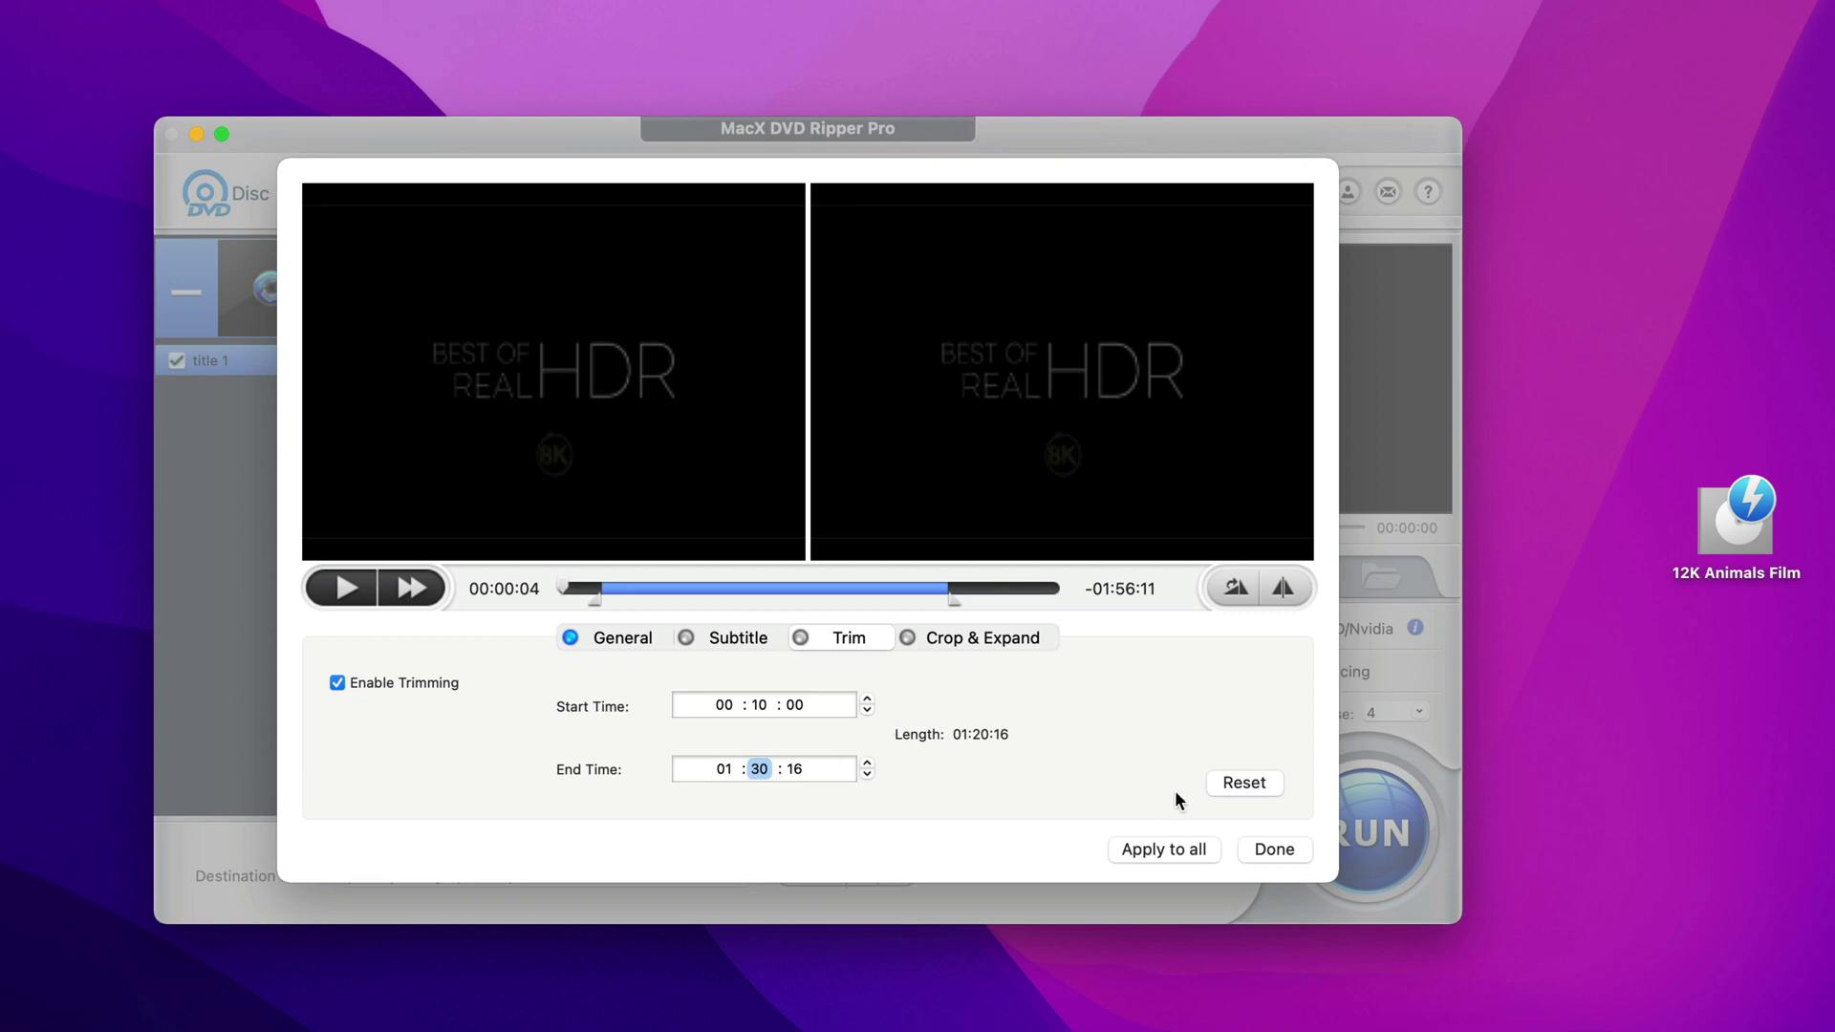
click(1242, 847)
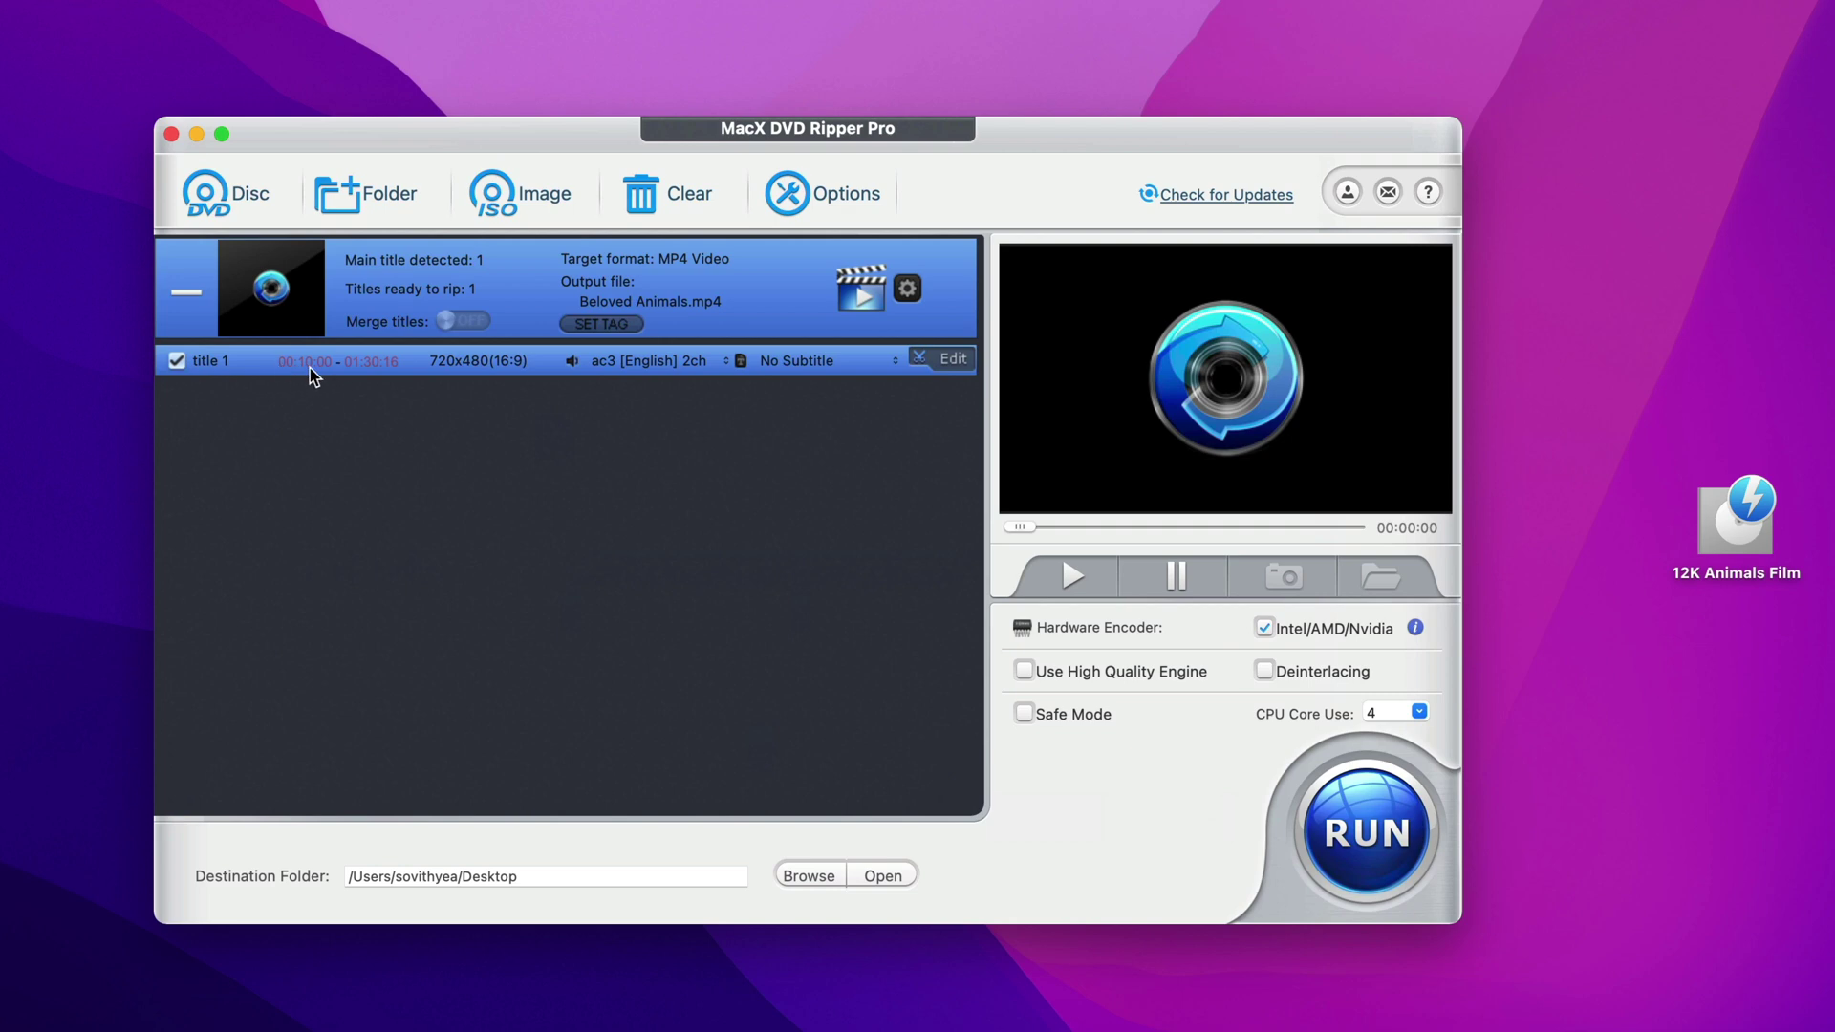
mouse_move(340, 393)
click(772, 874)
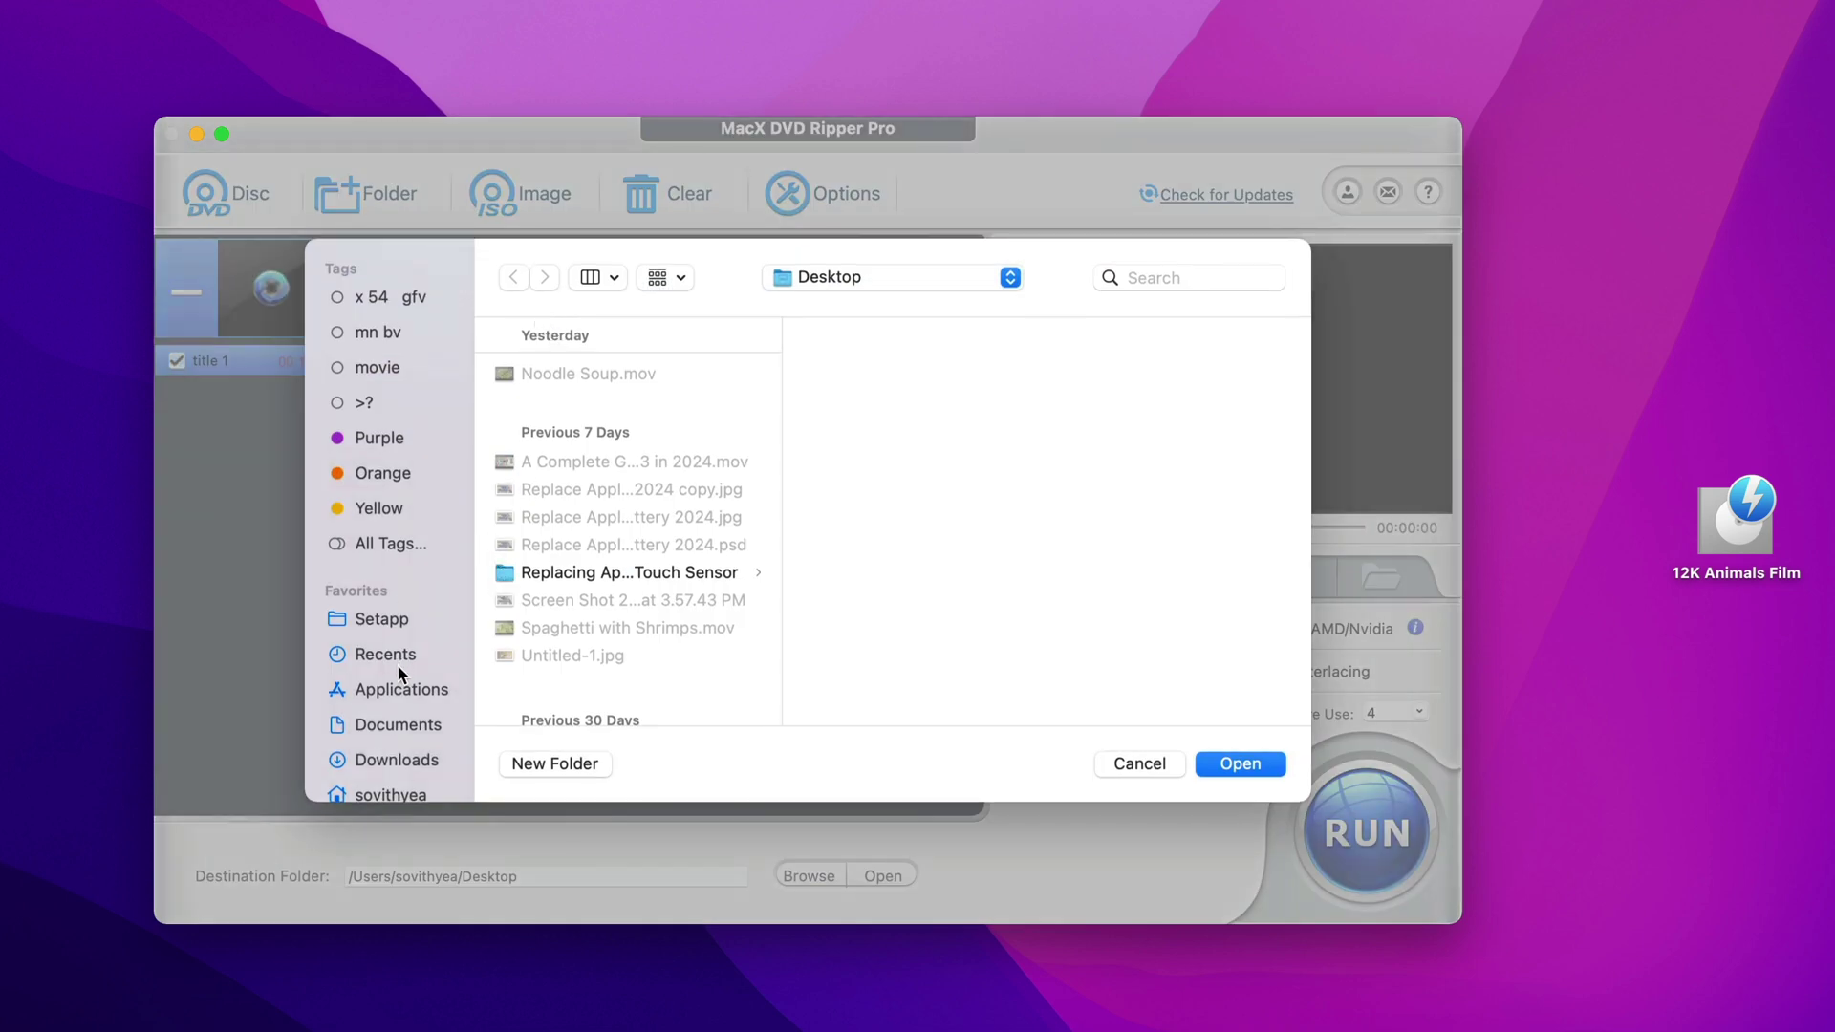
scroll(398, 659, down, 5)
click(1130, 765)
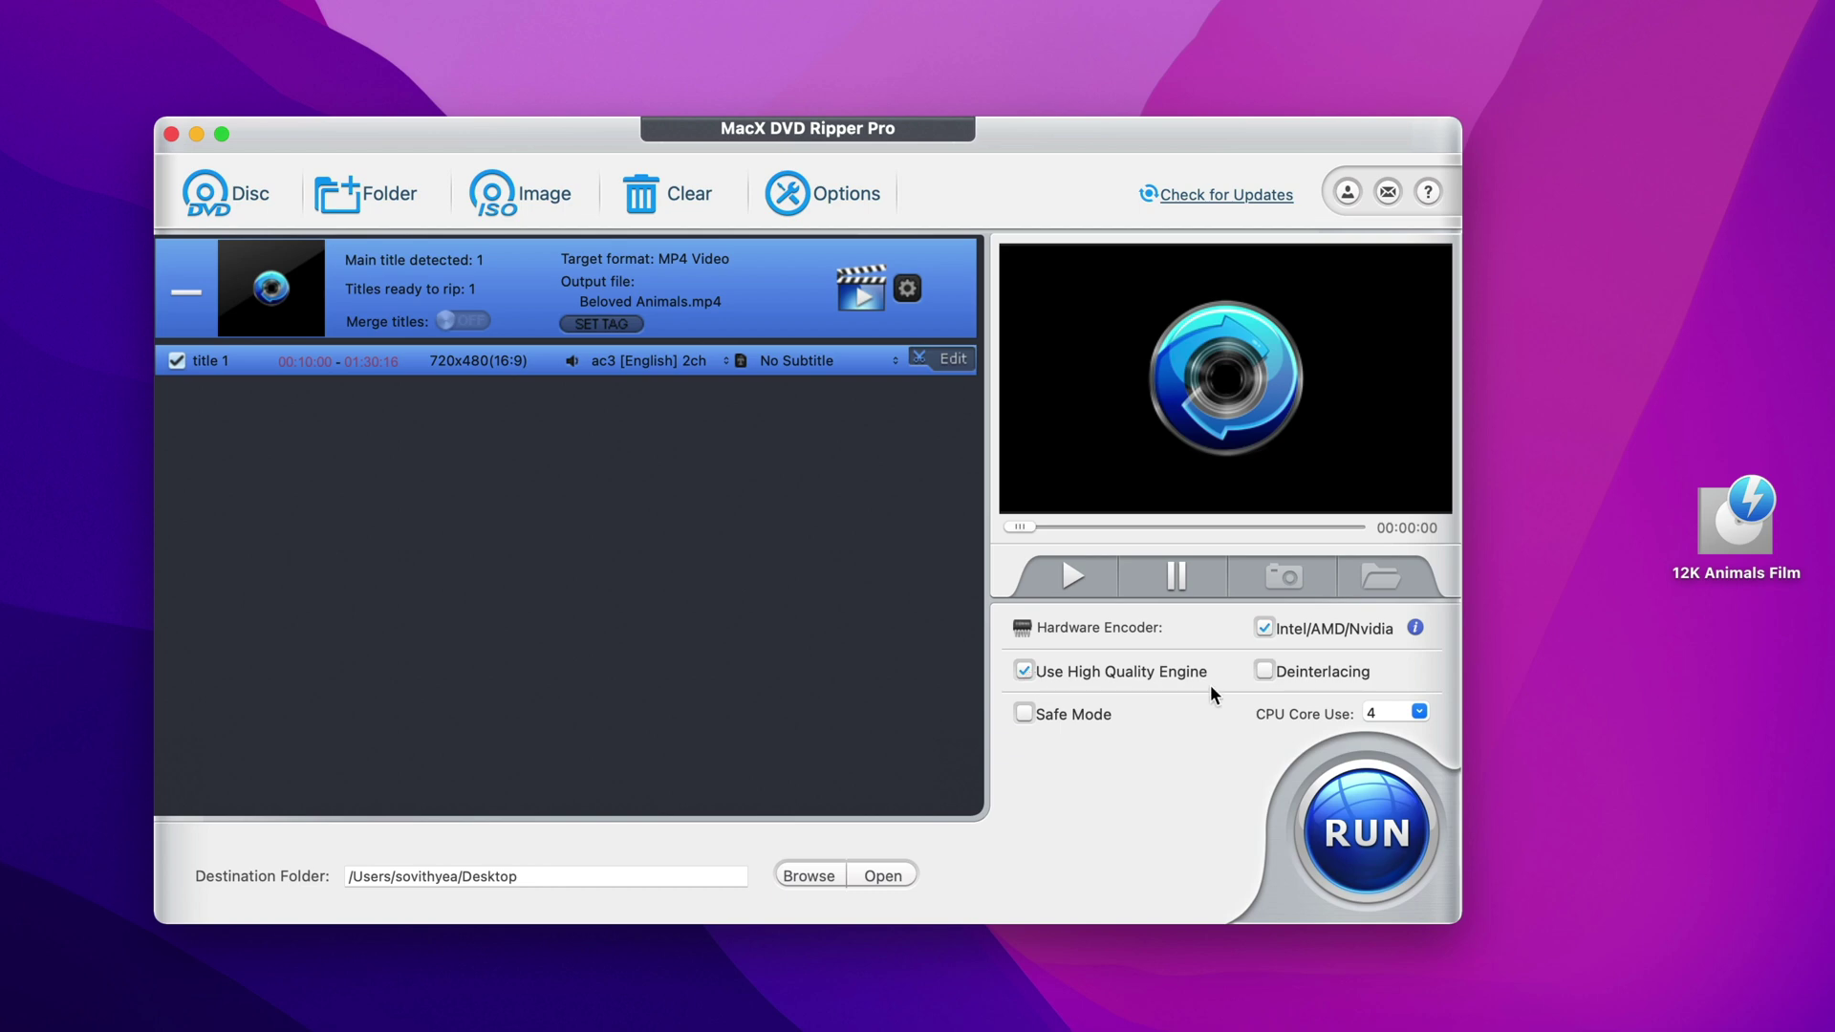
- Check the CPU Core Use list several times, leaving it at 4 cores
click(1418, 714)
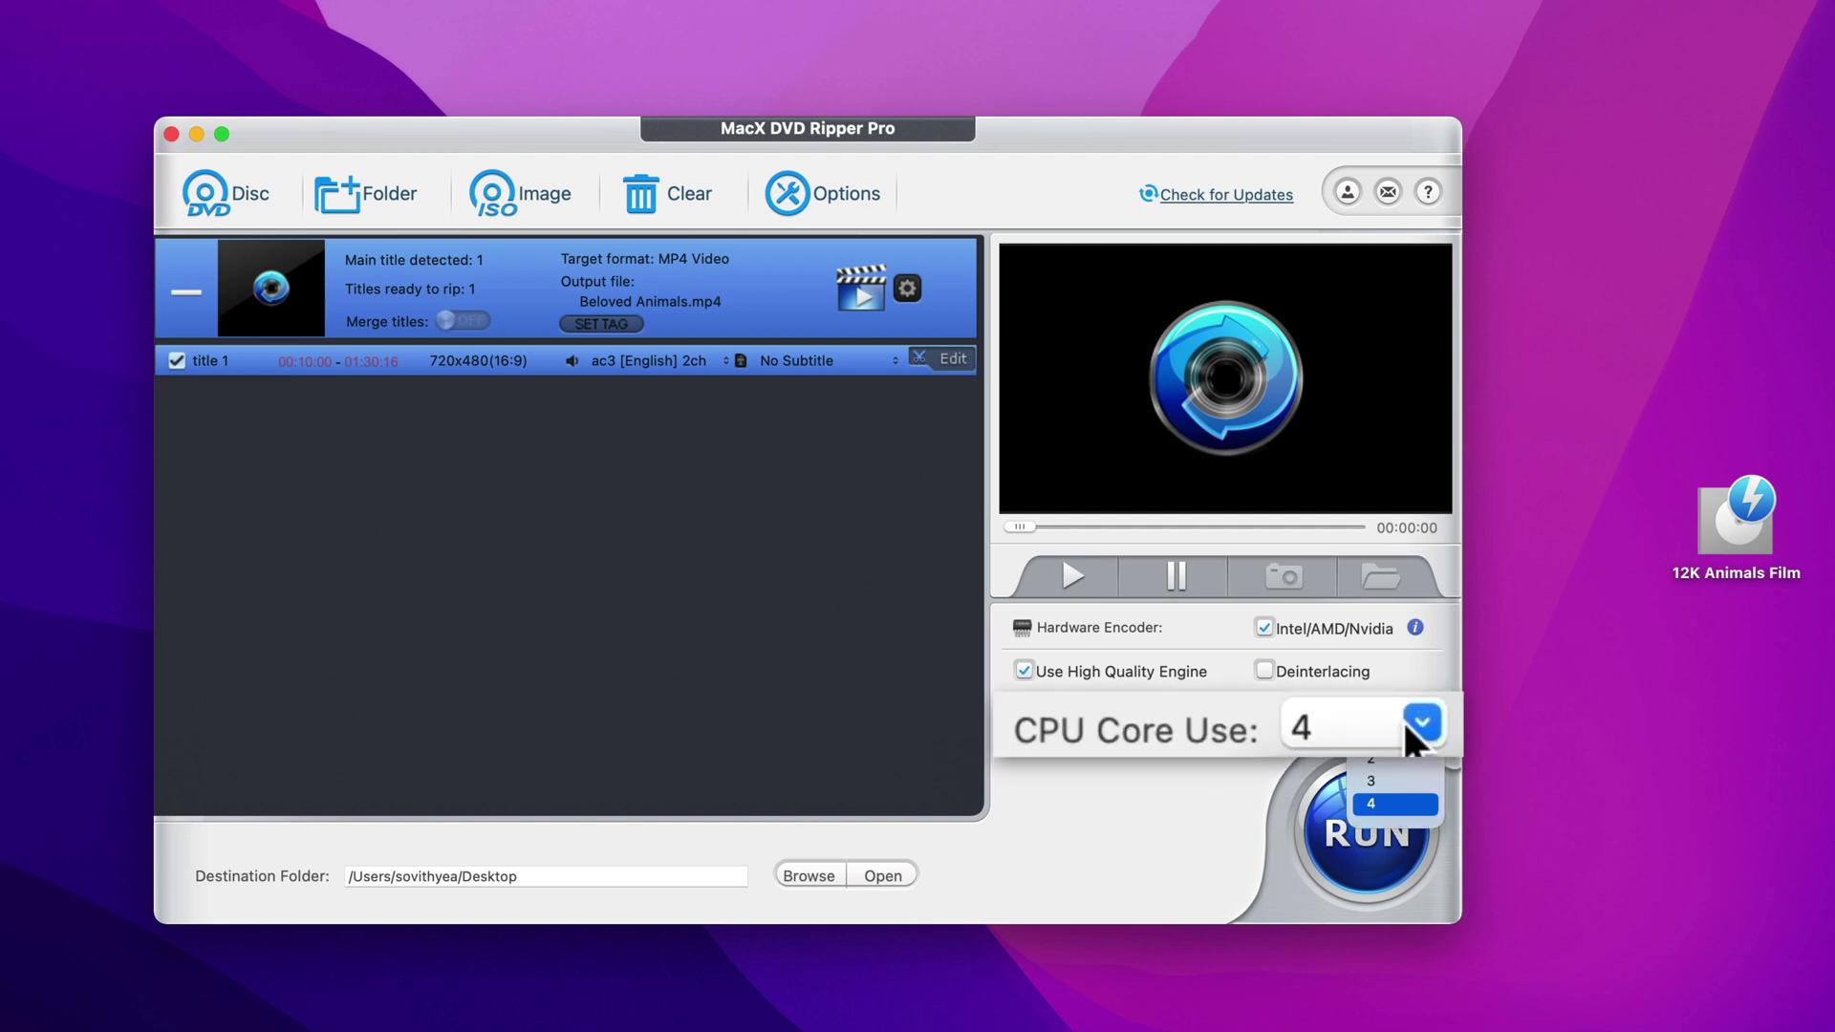
click(1395, 803)
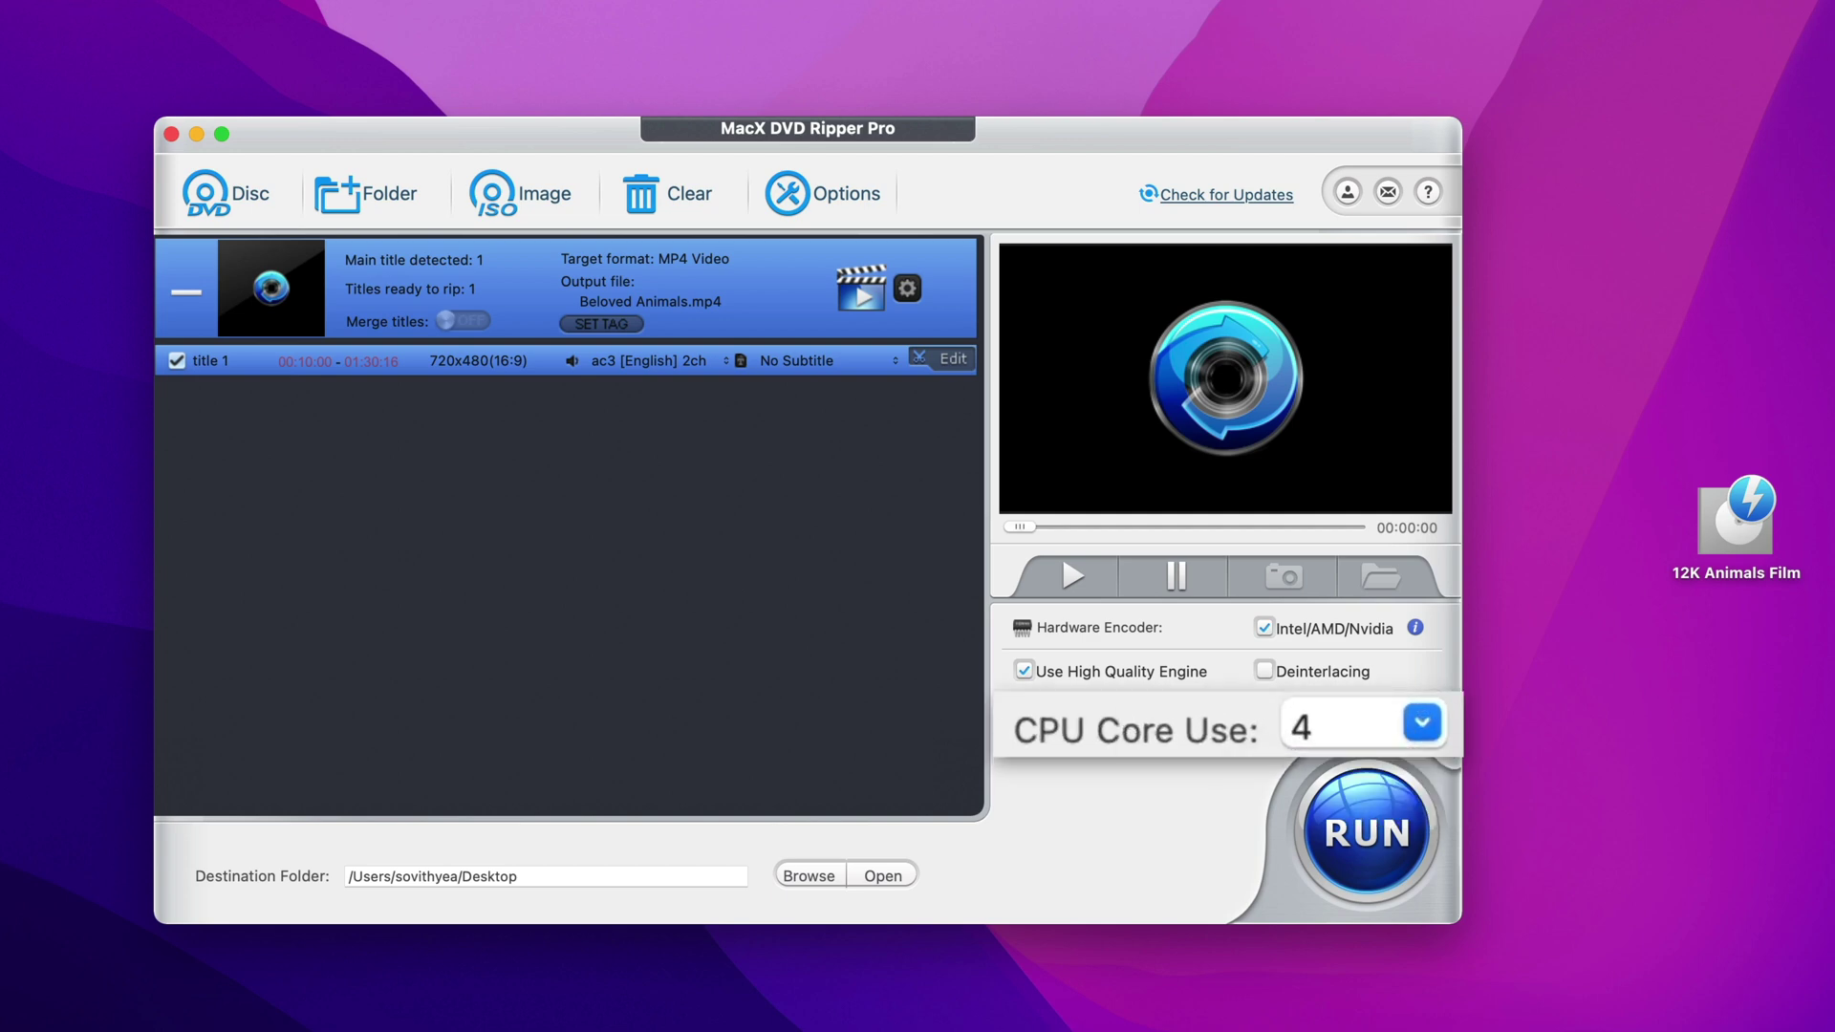
click(1418, 713)
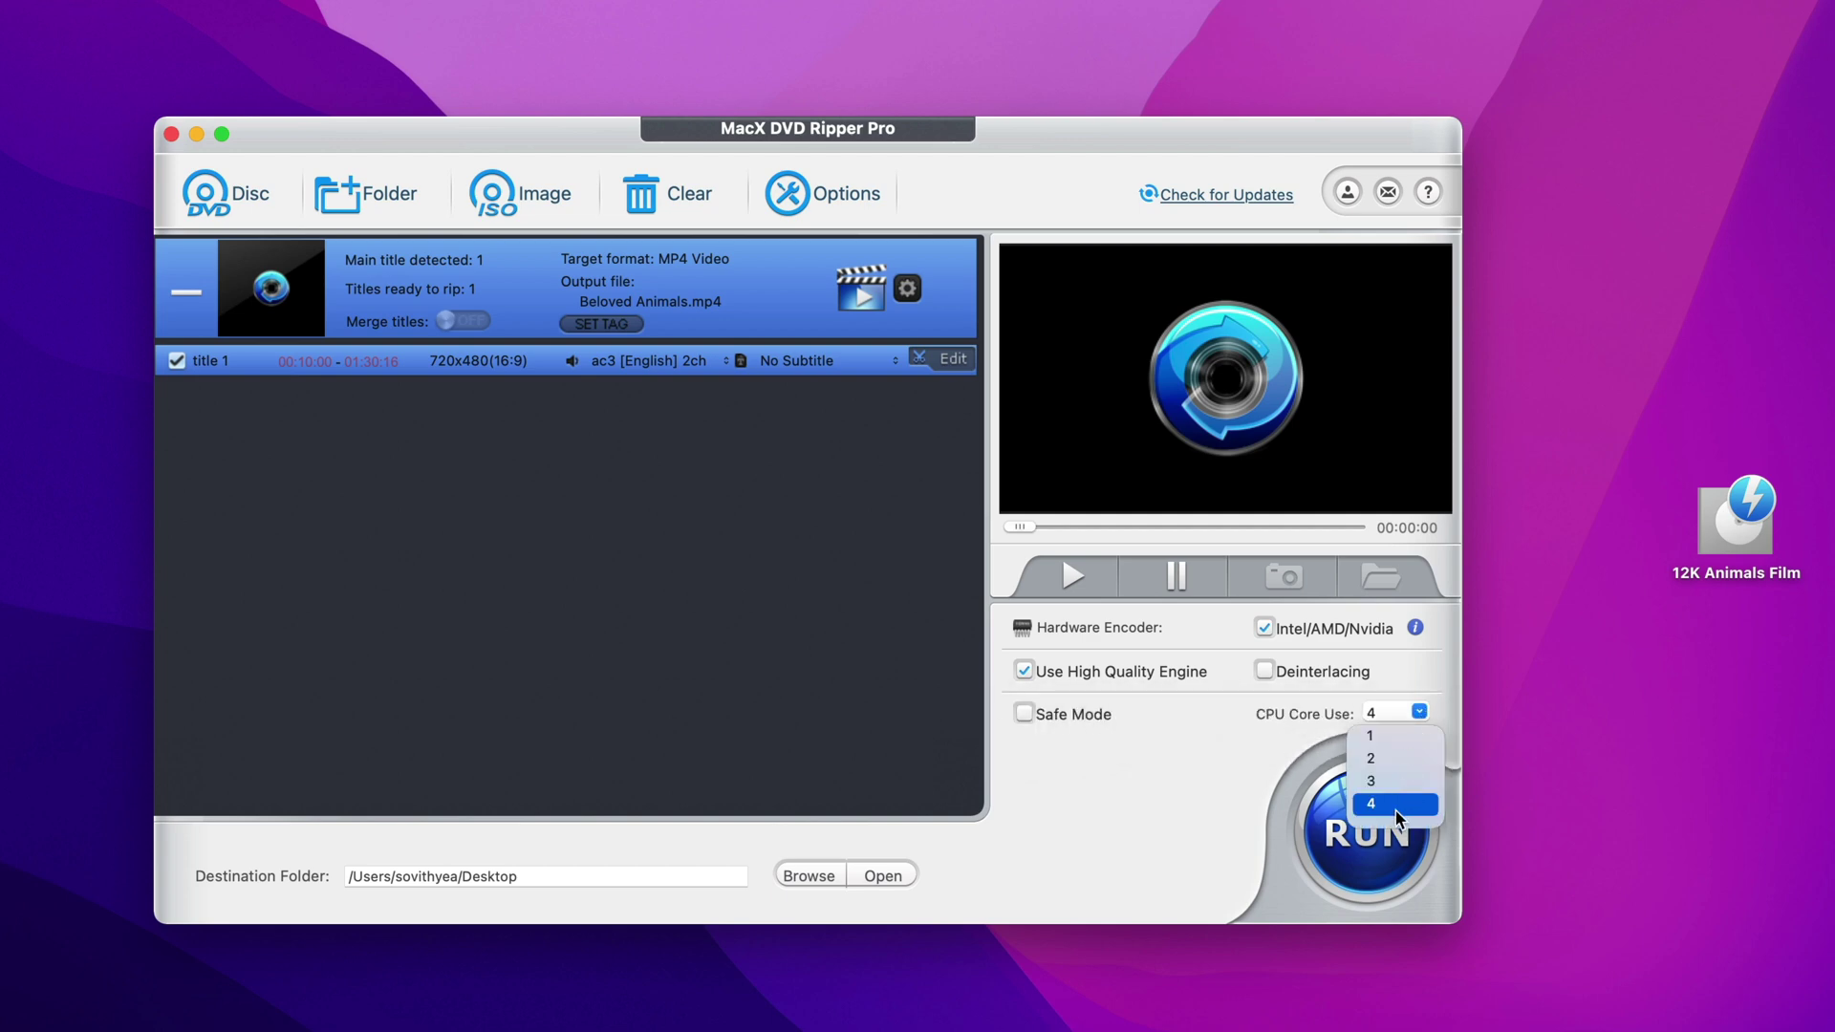
click(1413, 764)
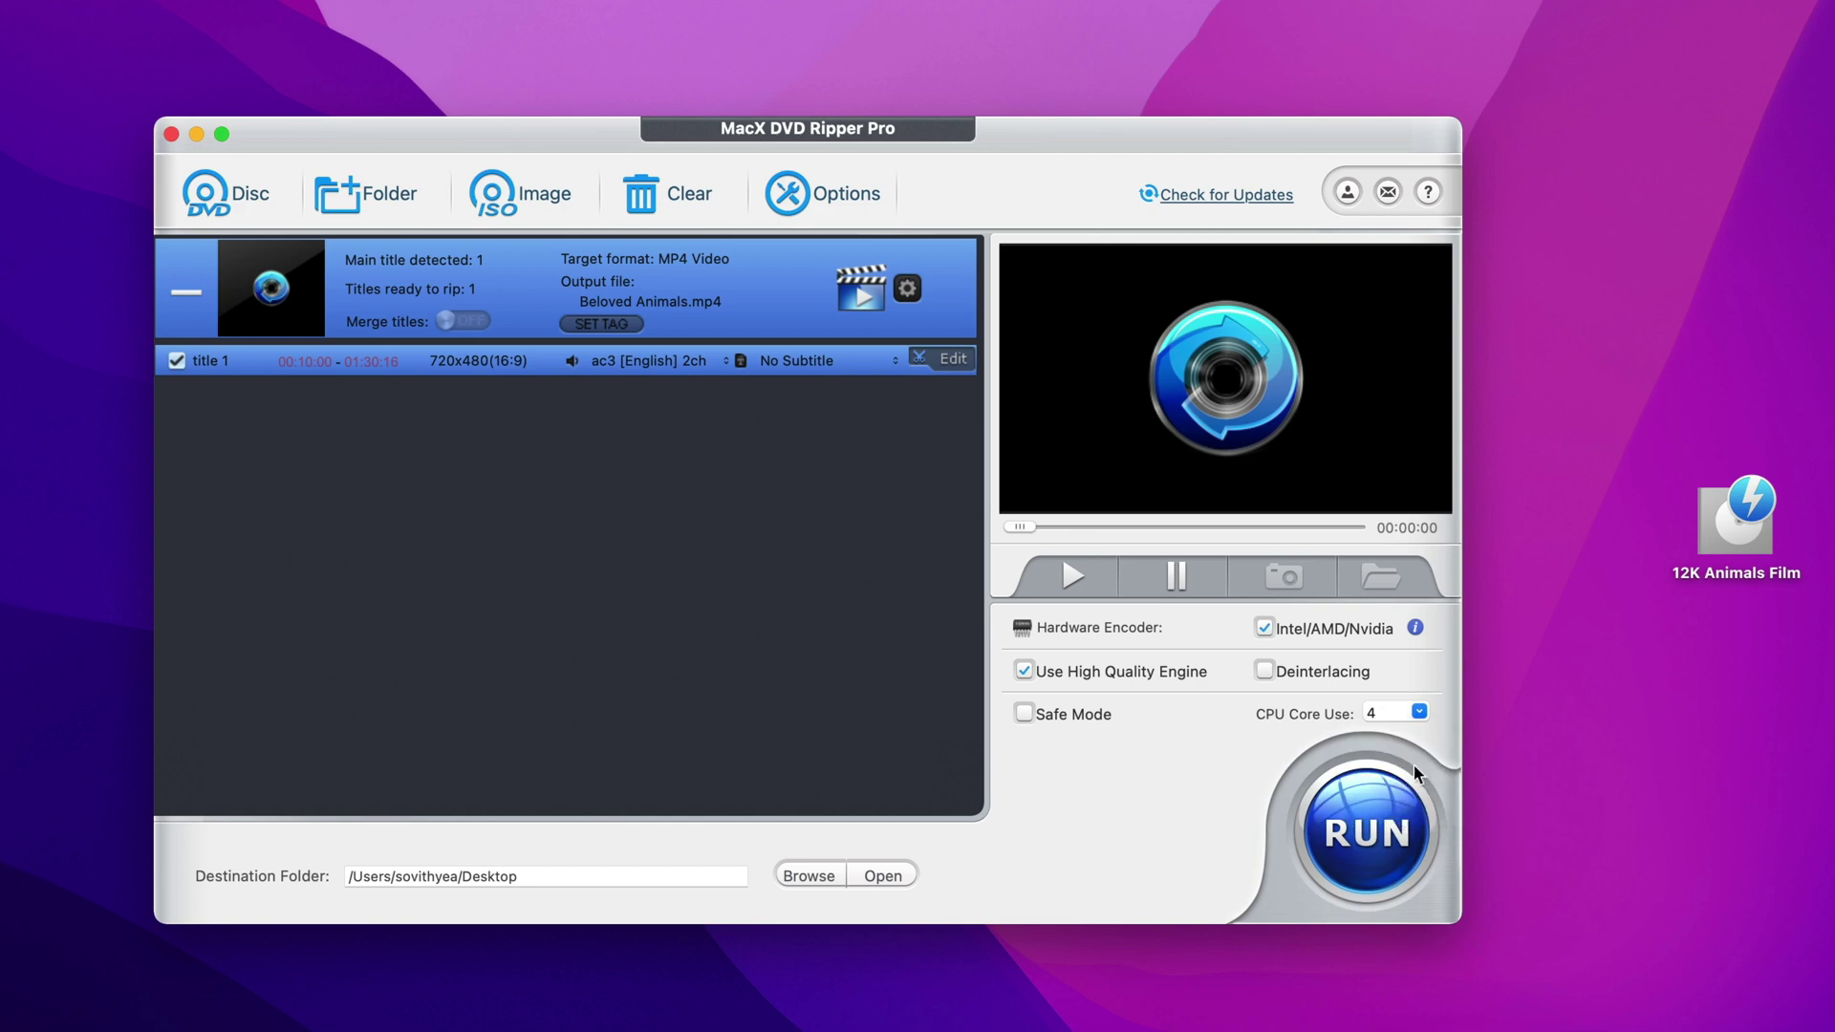
click(1414, 712)
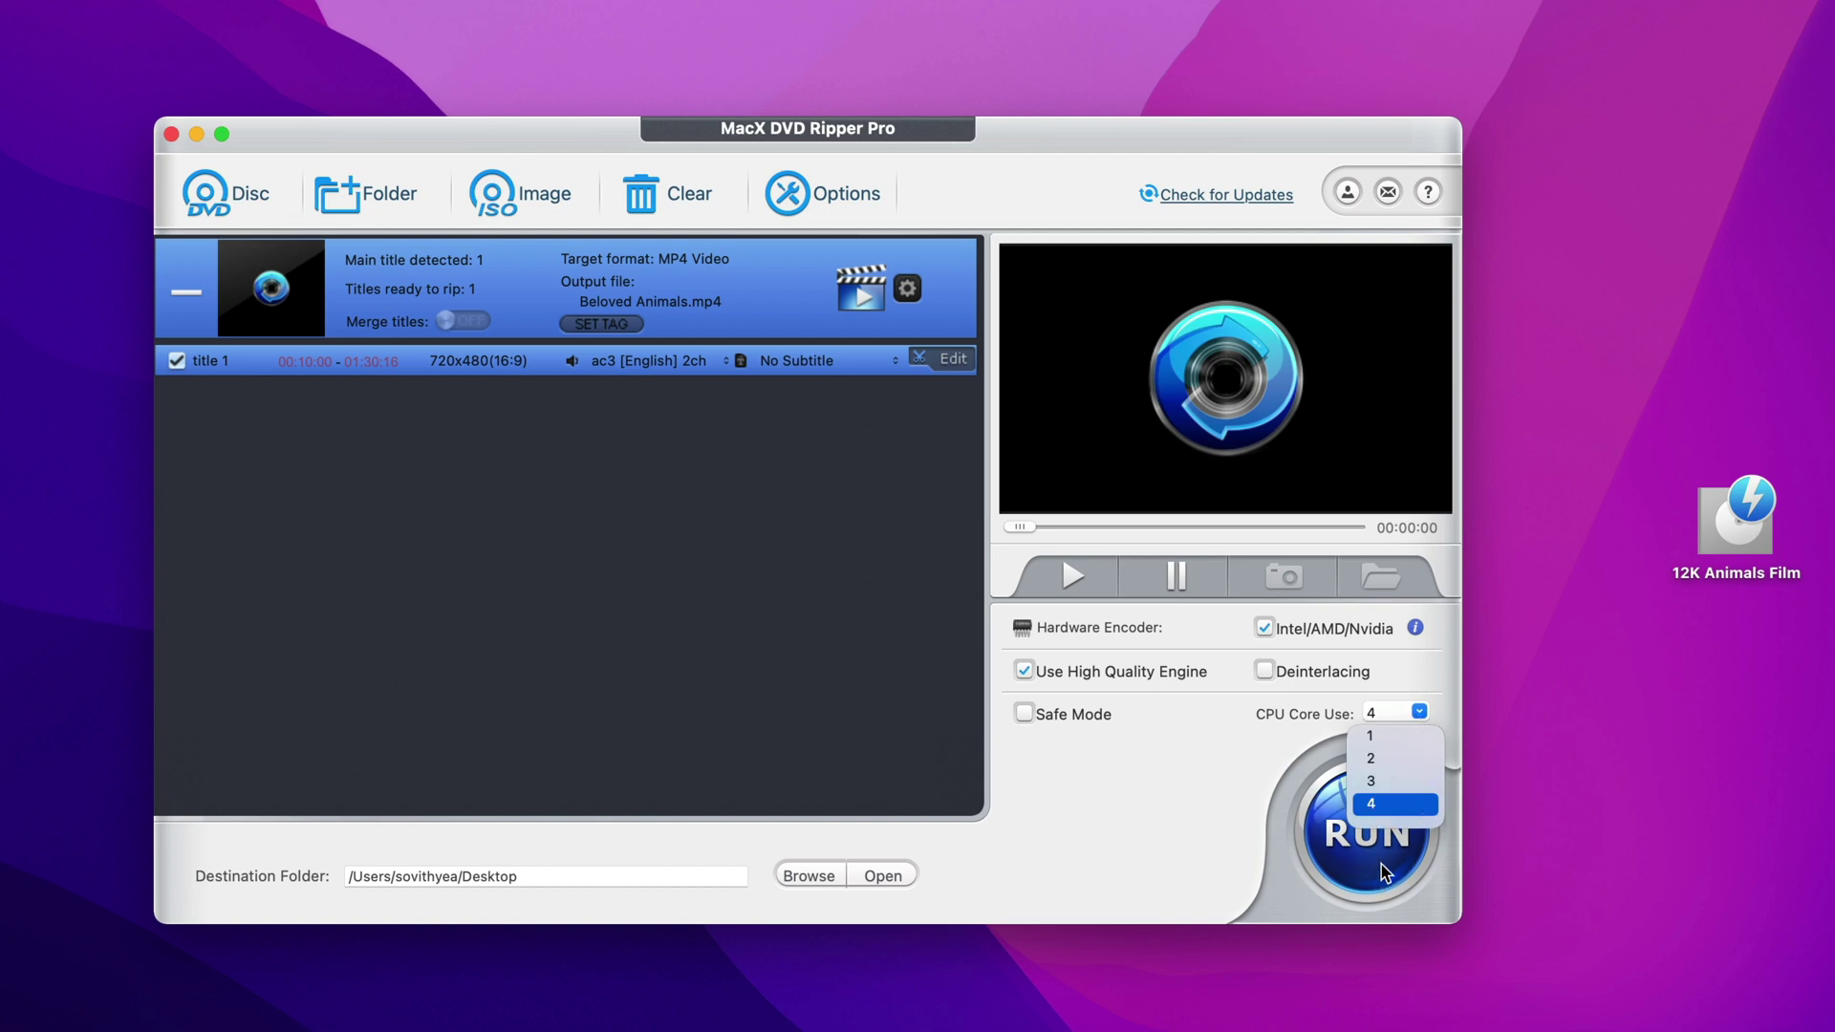
click(1232, 761)
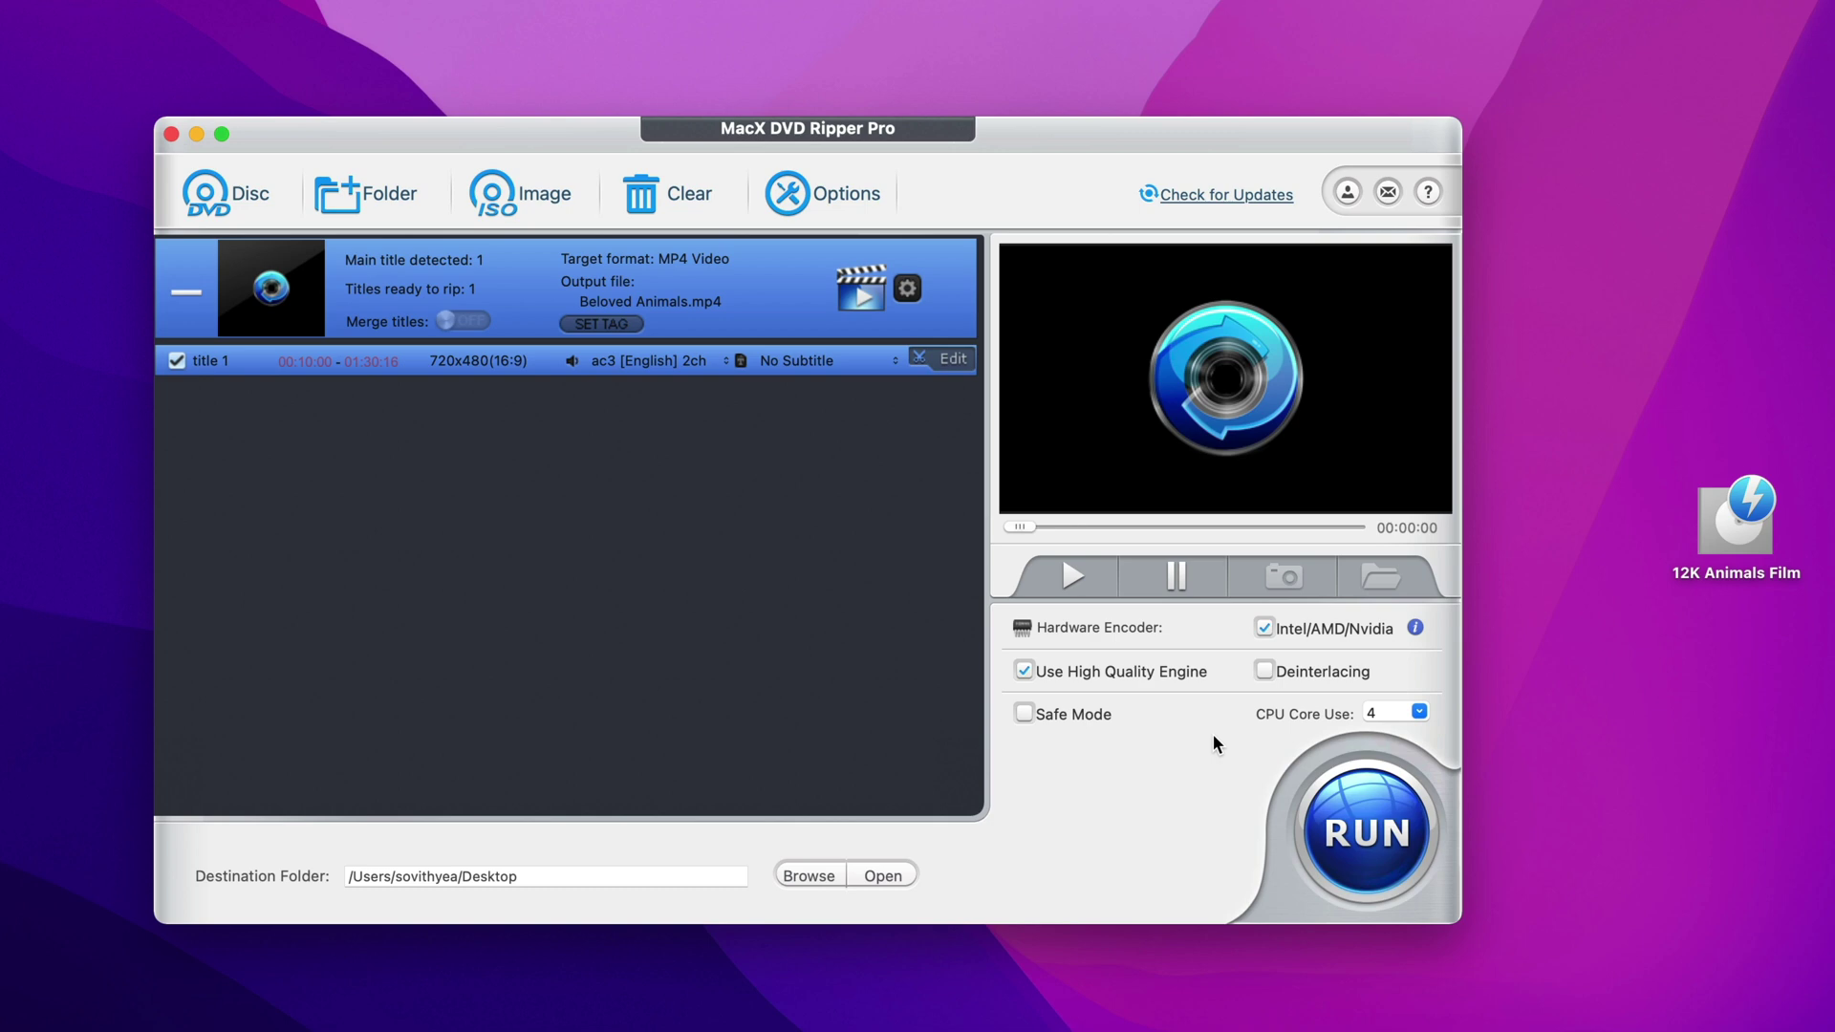
- Rip the title to Beloved Animals.mp4, place it beside the DVD icon on the Desktop and open it
click(1378, 845)
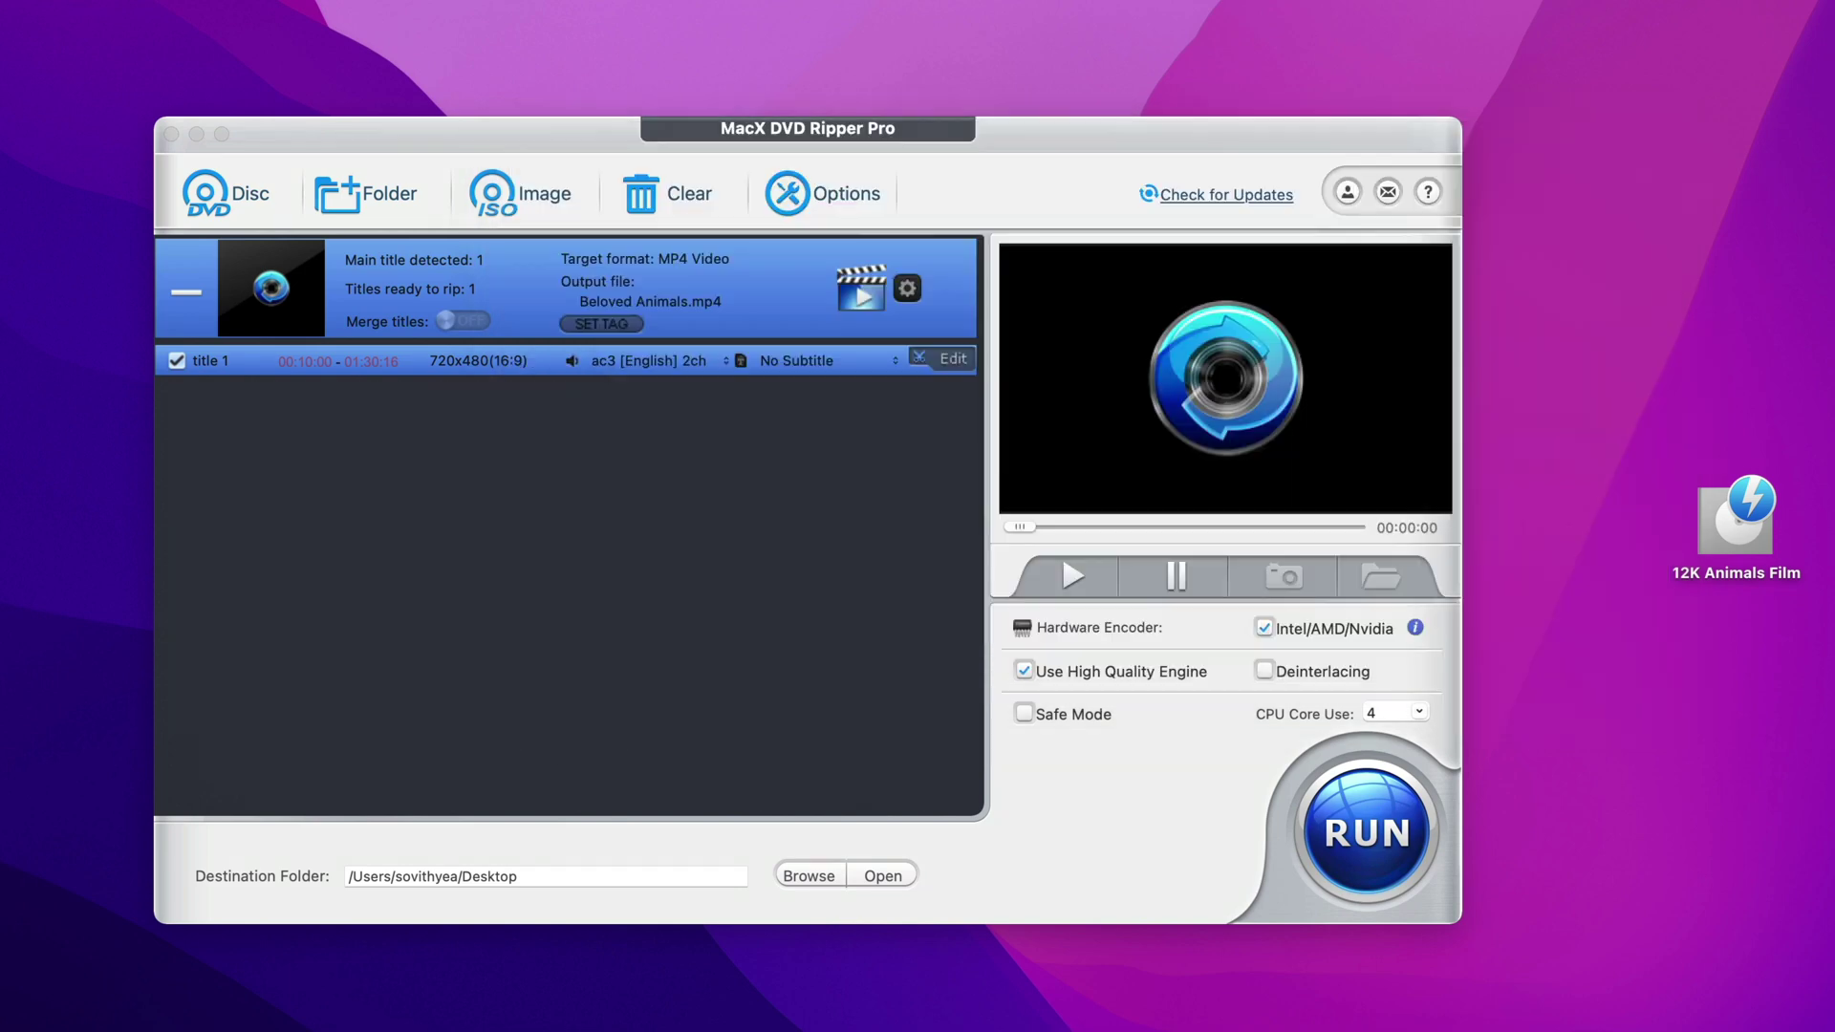
click(542, 154)
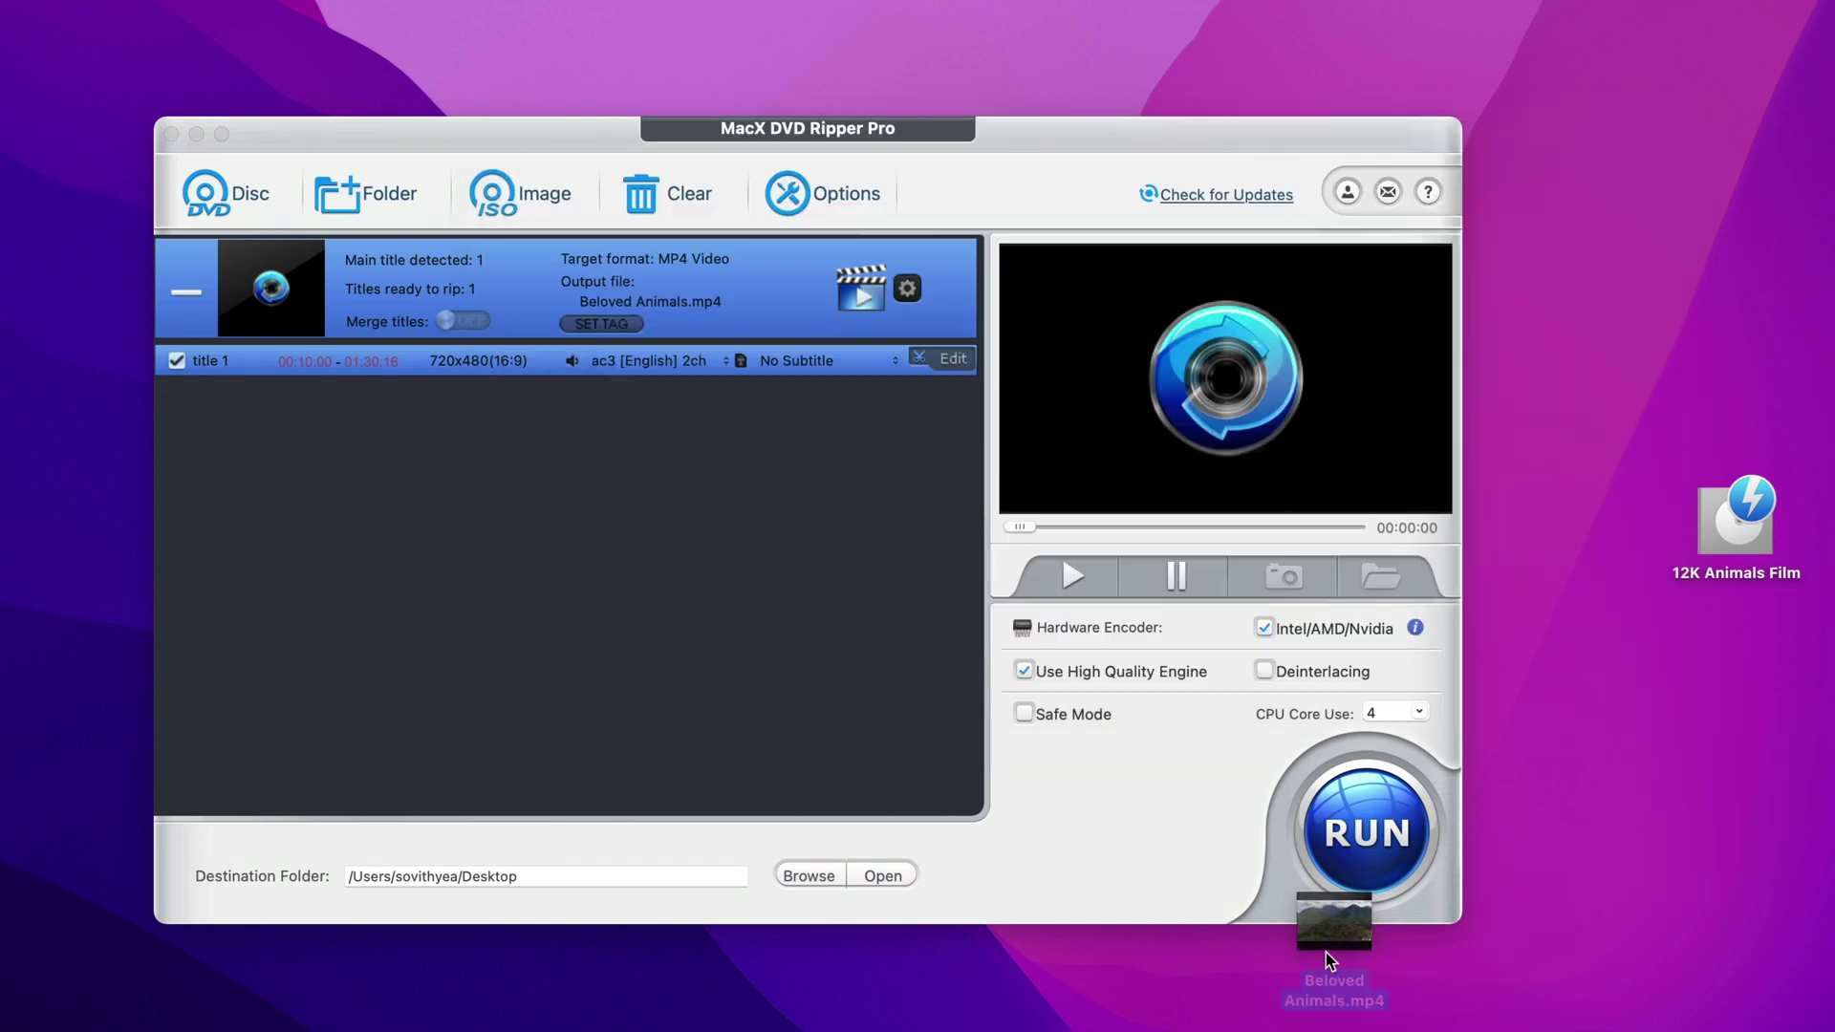
drag(1326, 952, 1540, 650)
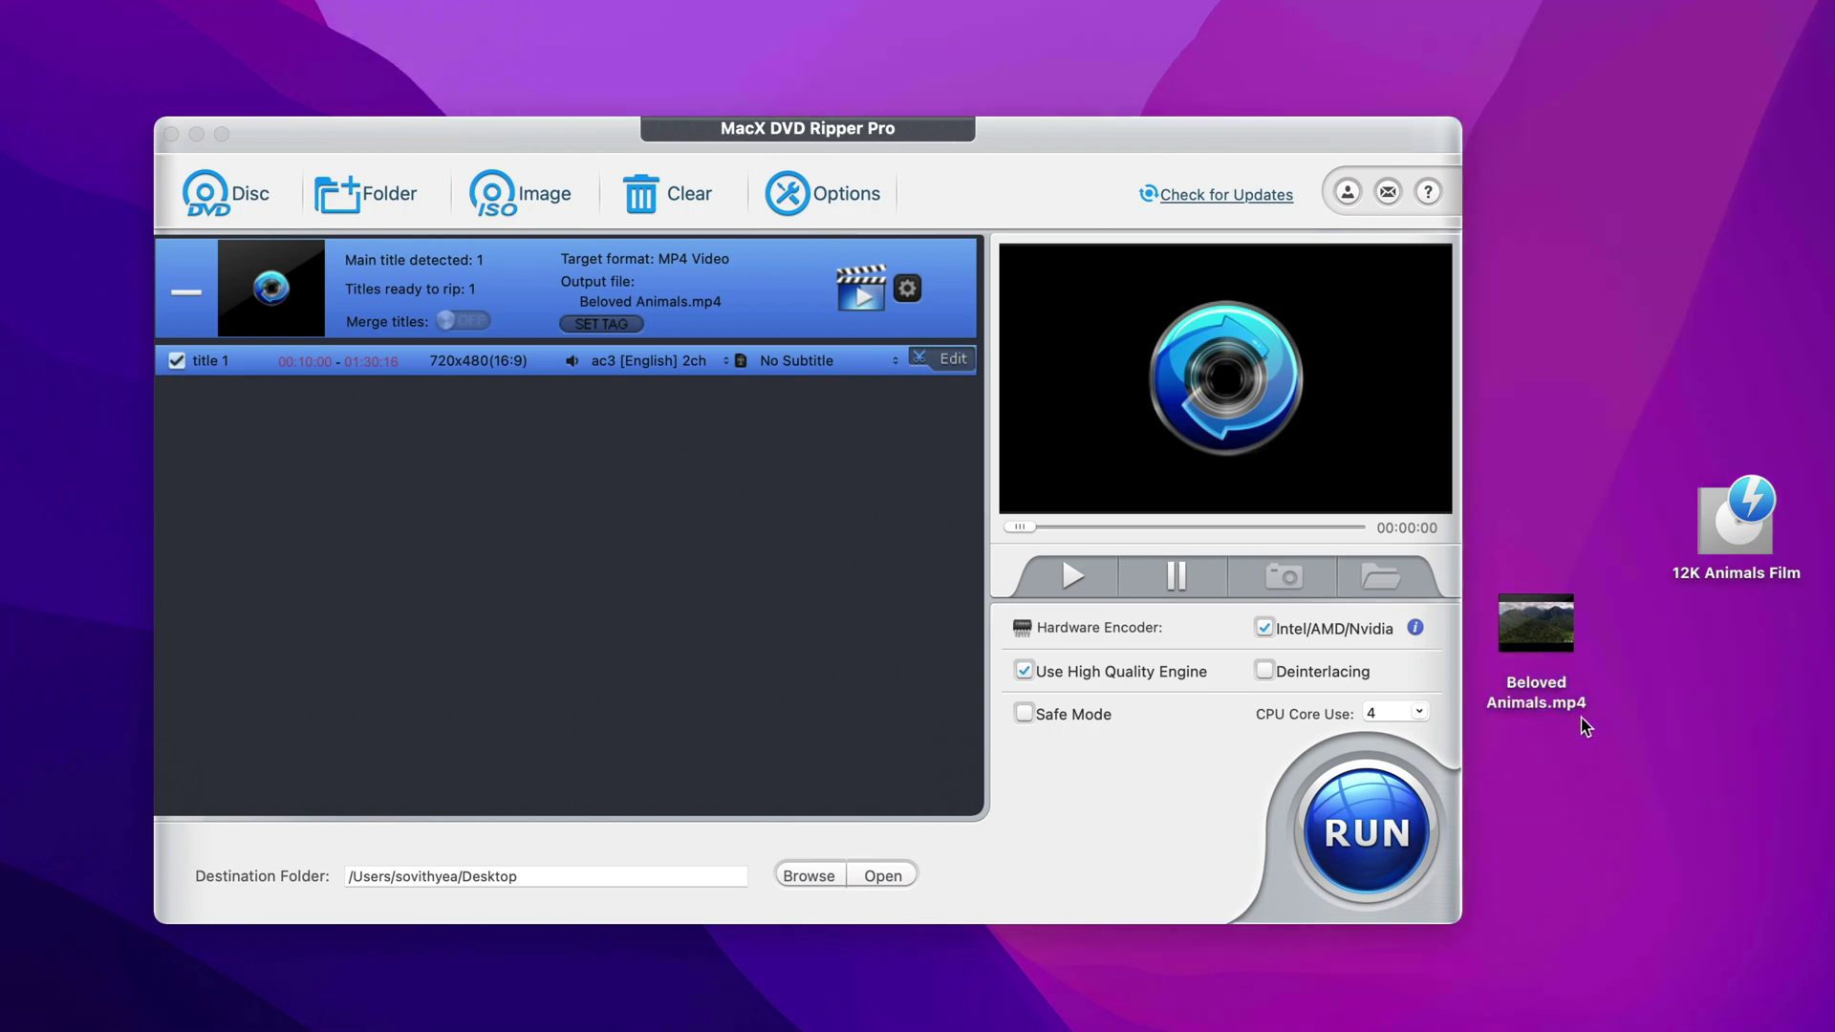
double_click(1540, 702)
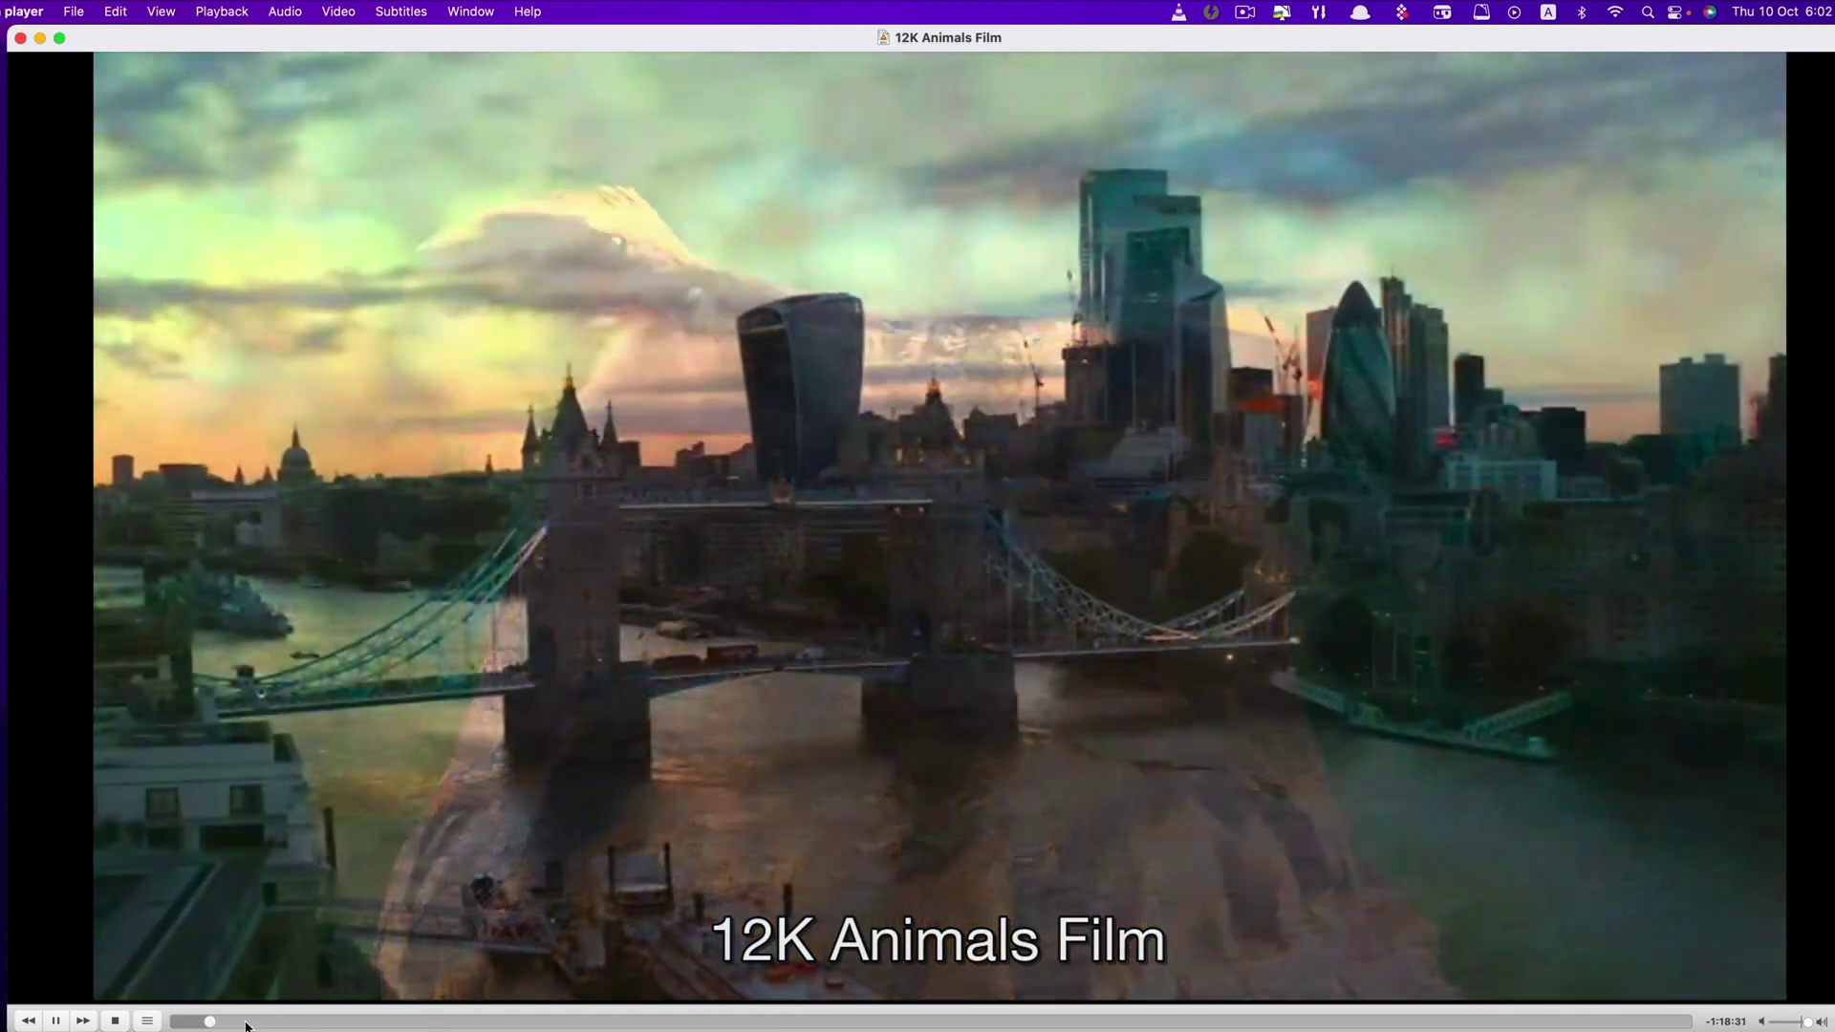
- Jump along the seek bar from the forest lake footage through to near the end of the film
click(261, 1022)
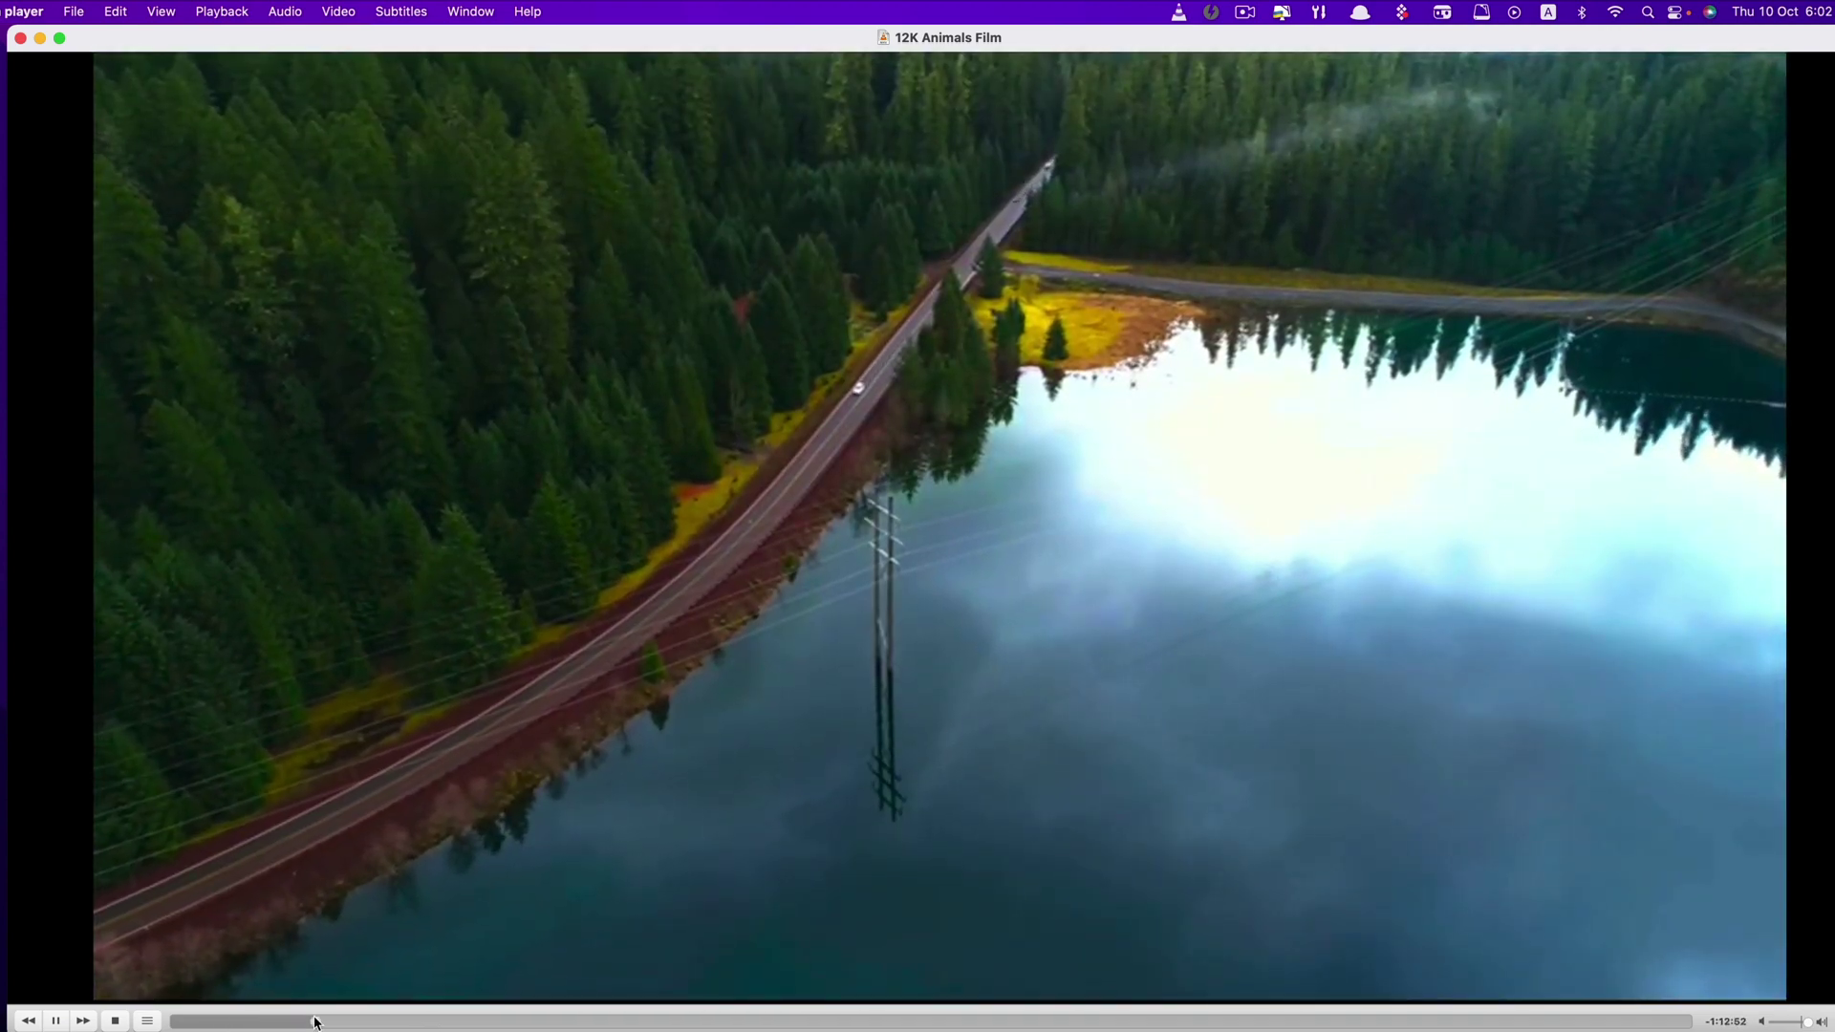
click(315, 1022)
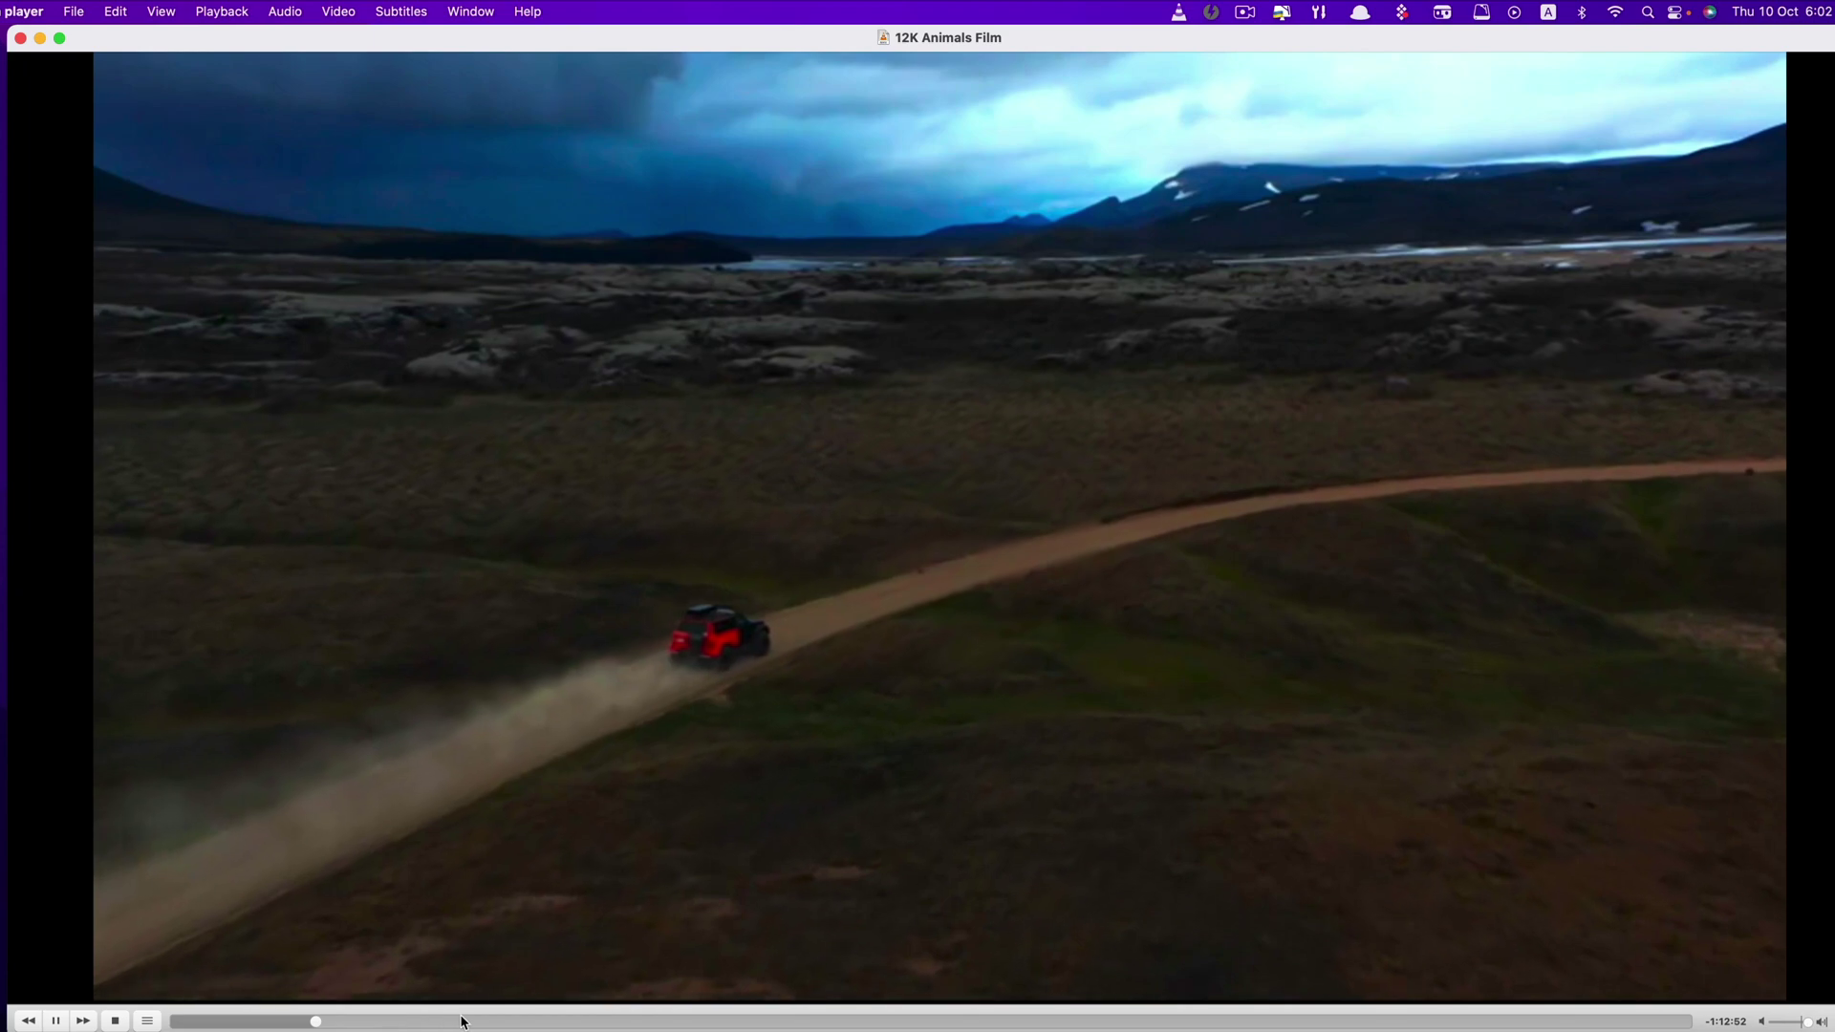
click(465, 1022)
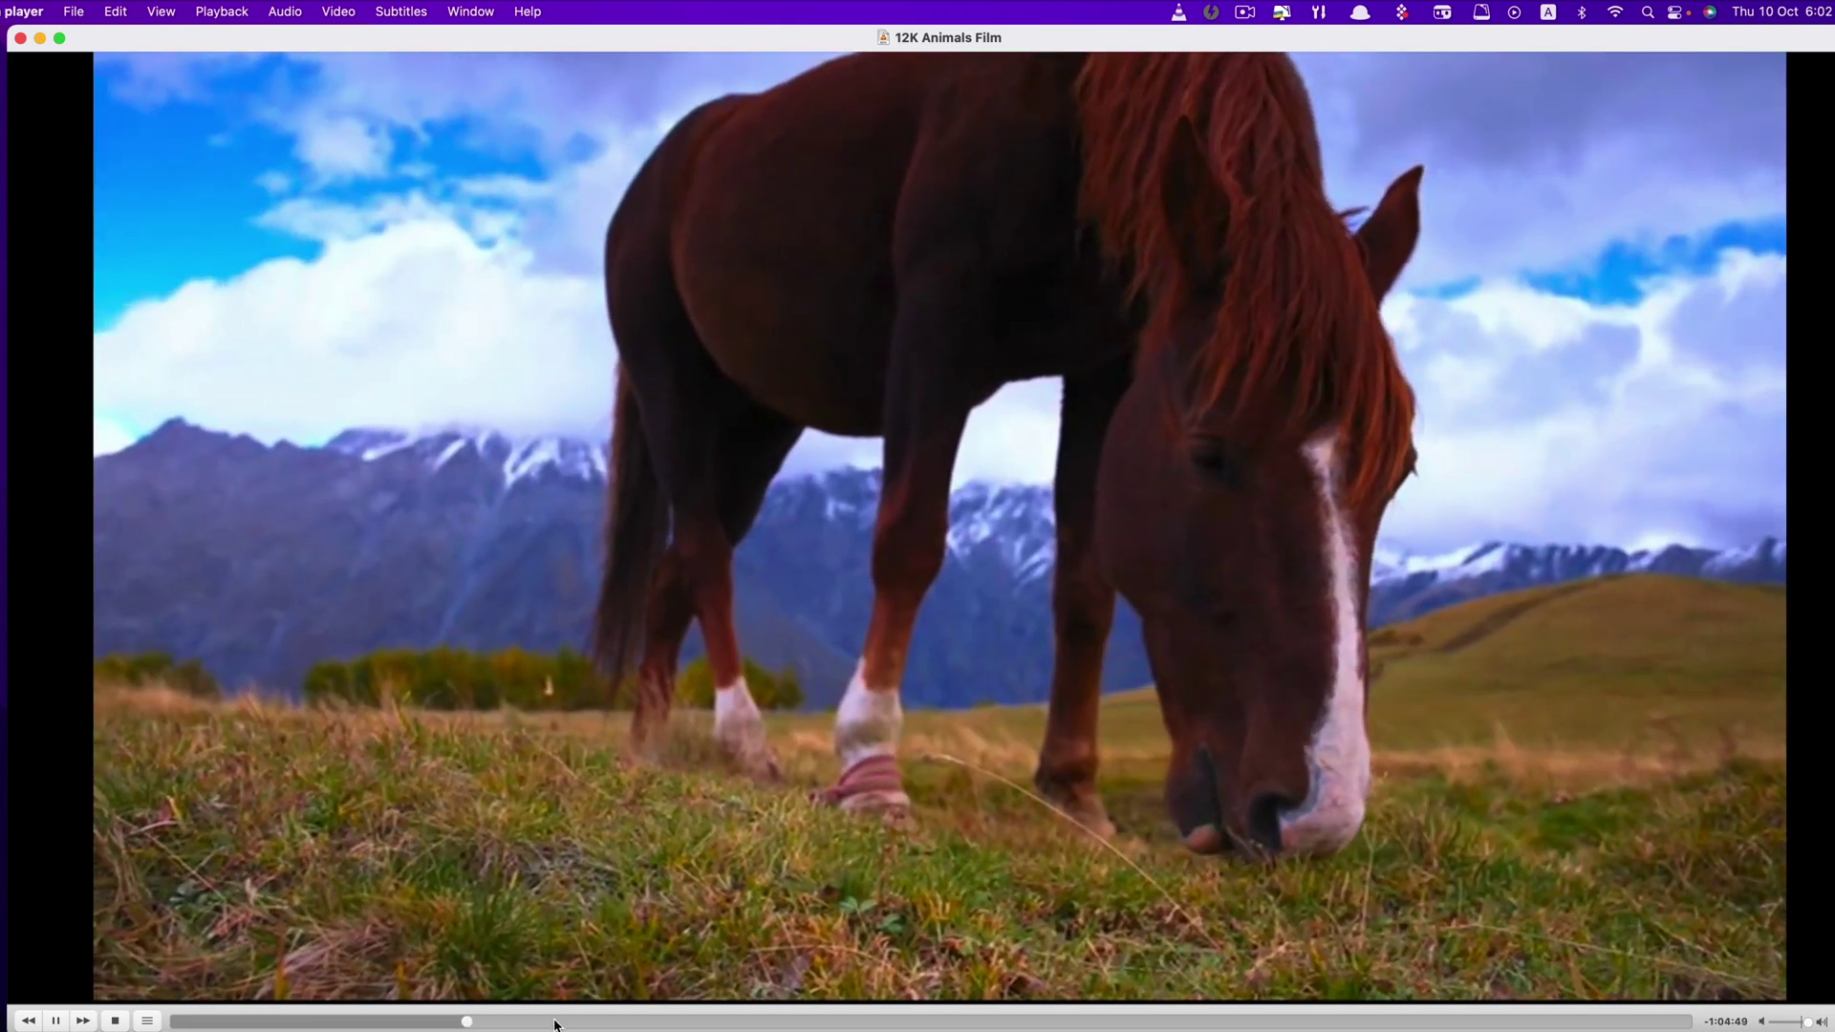
click(674, 1022)
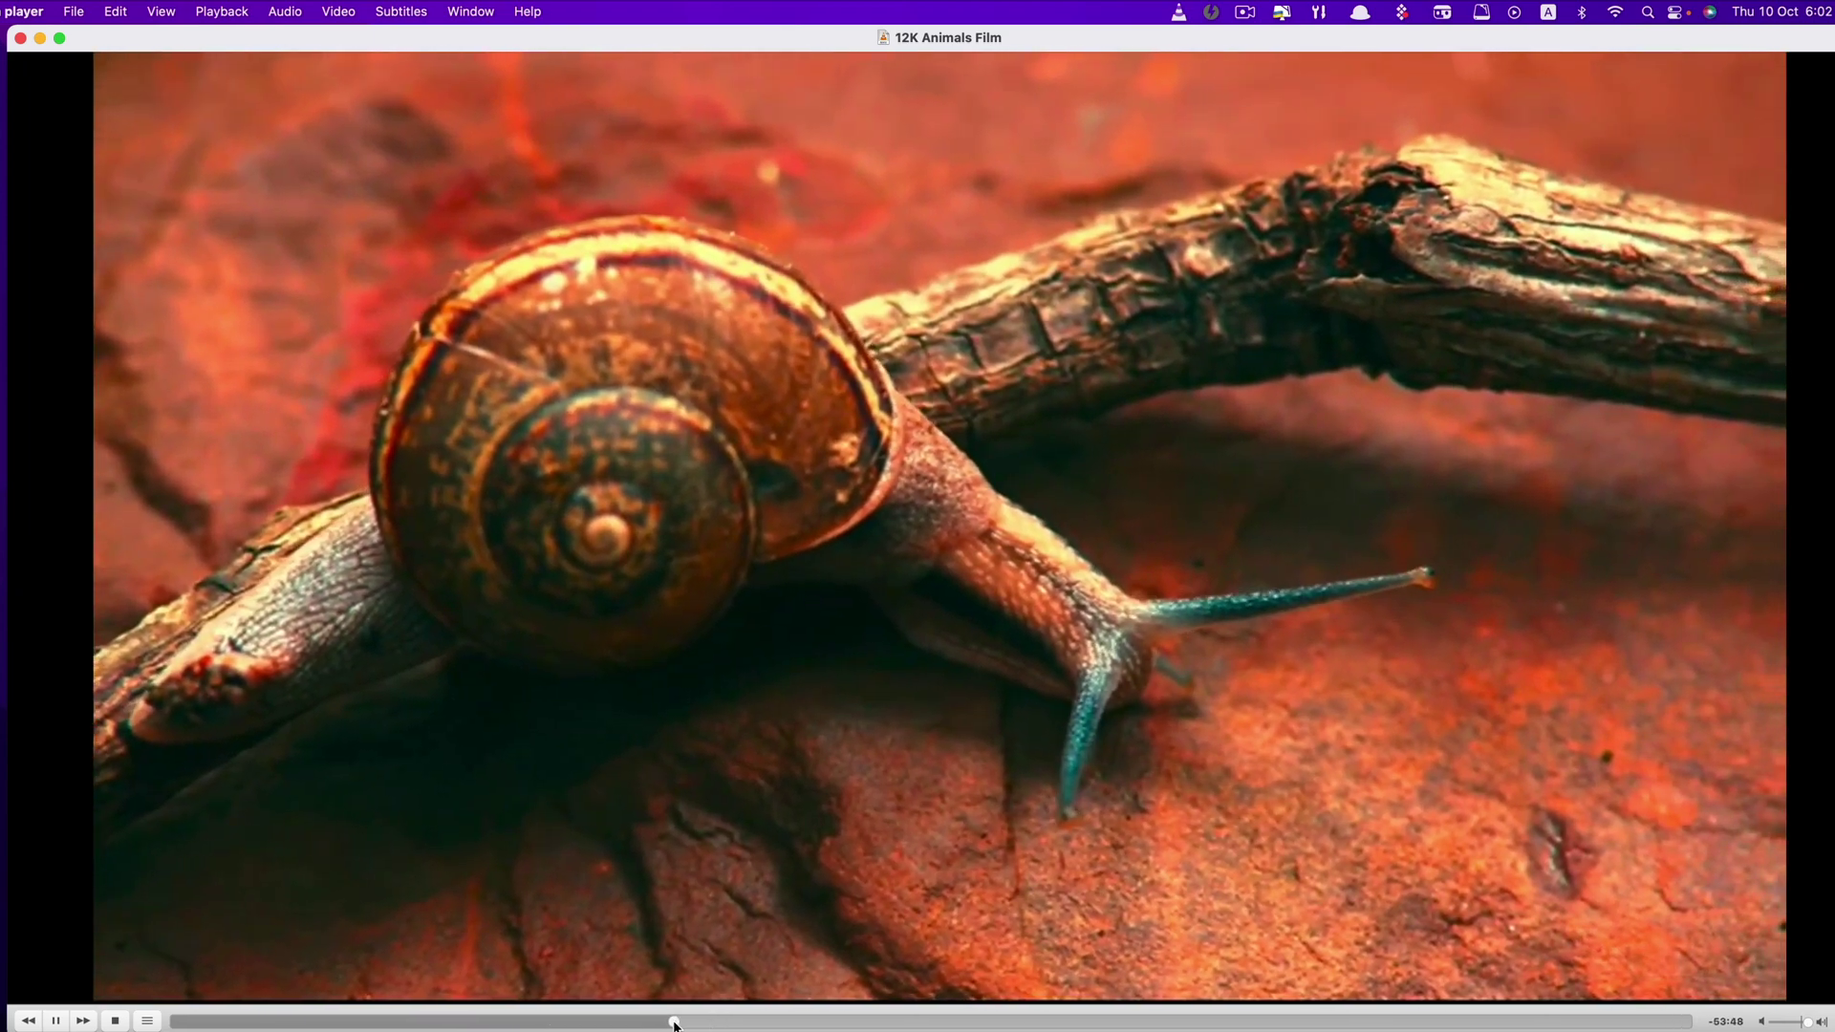
click(966, 1022)
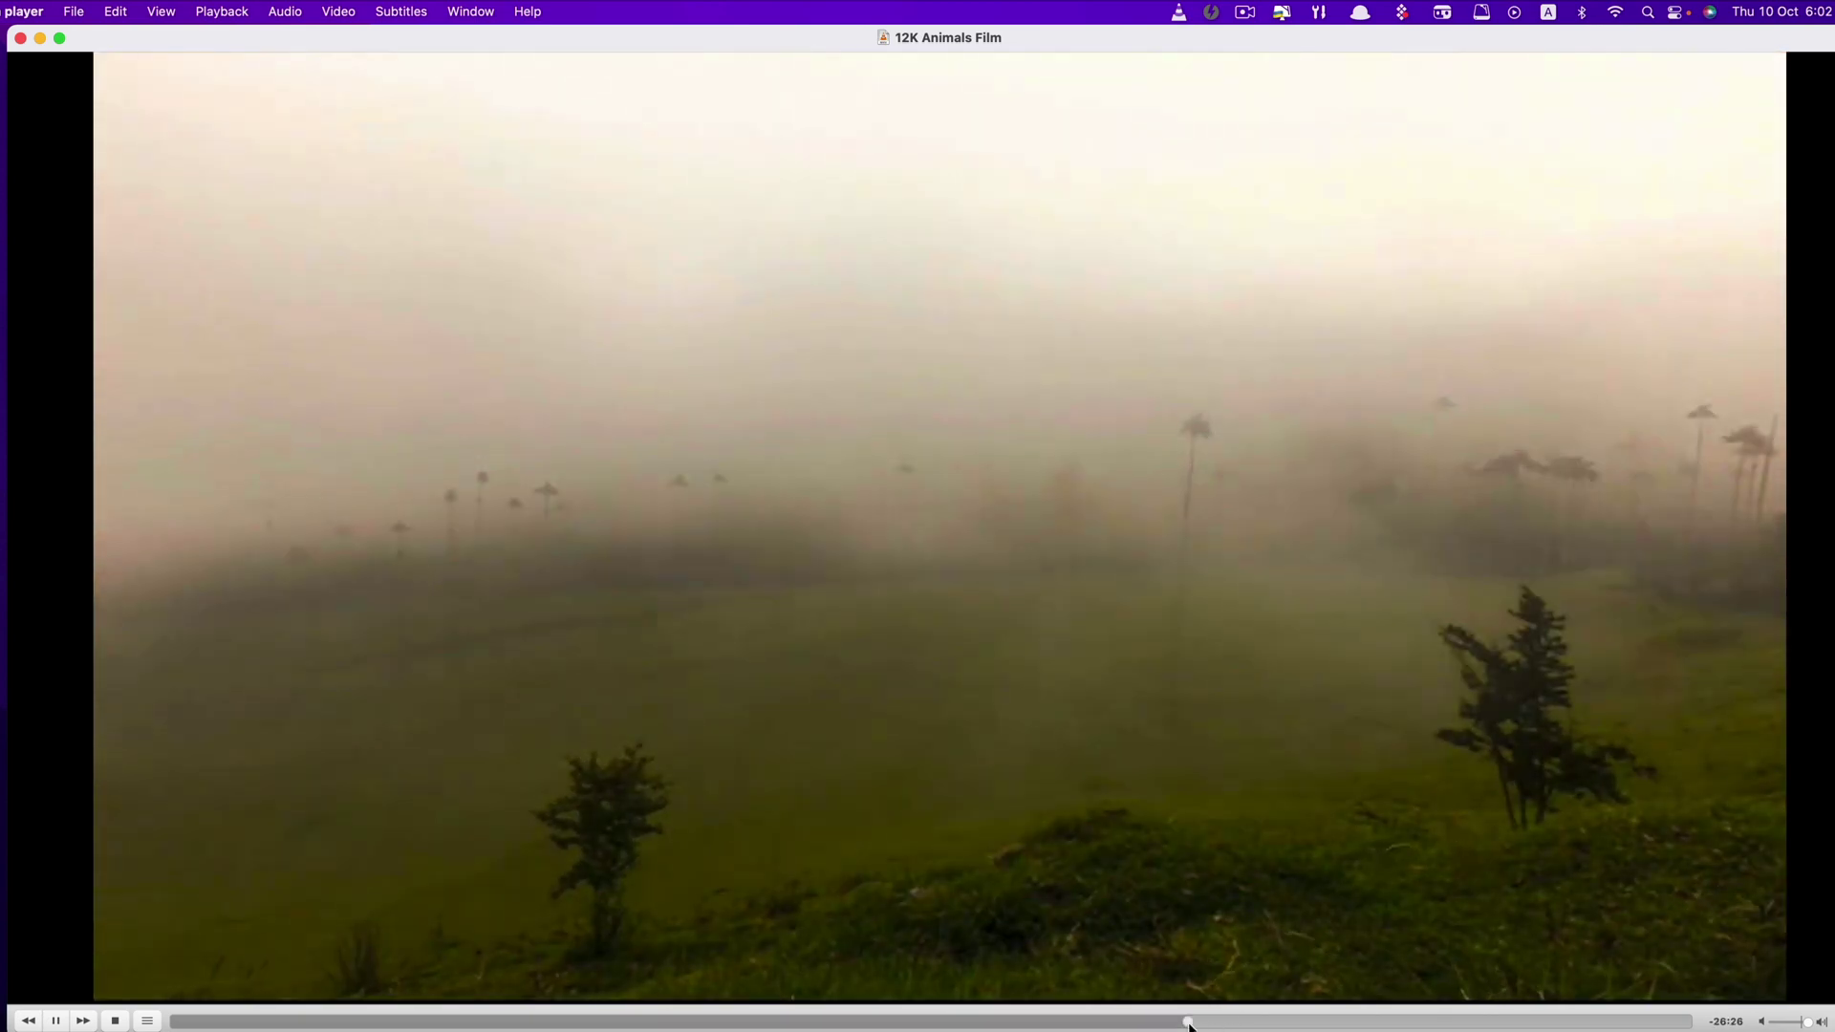
click(1188, 1023)
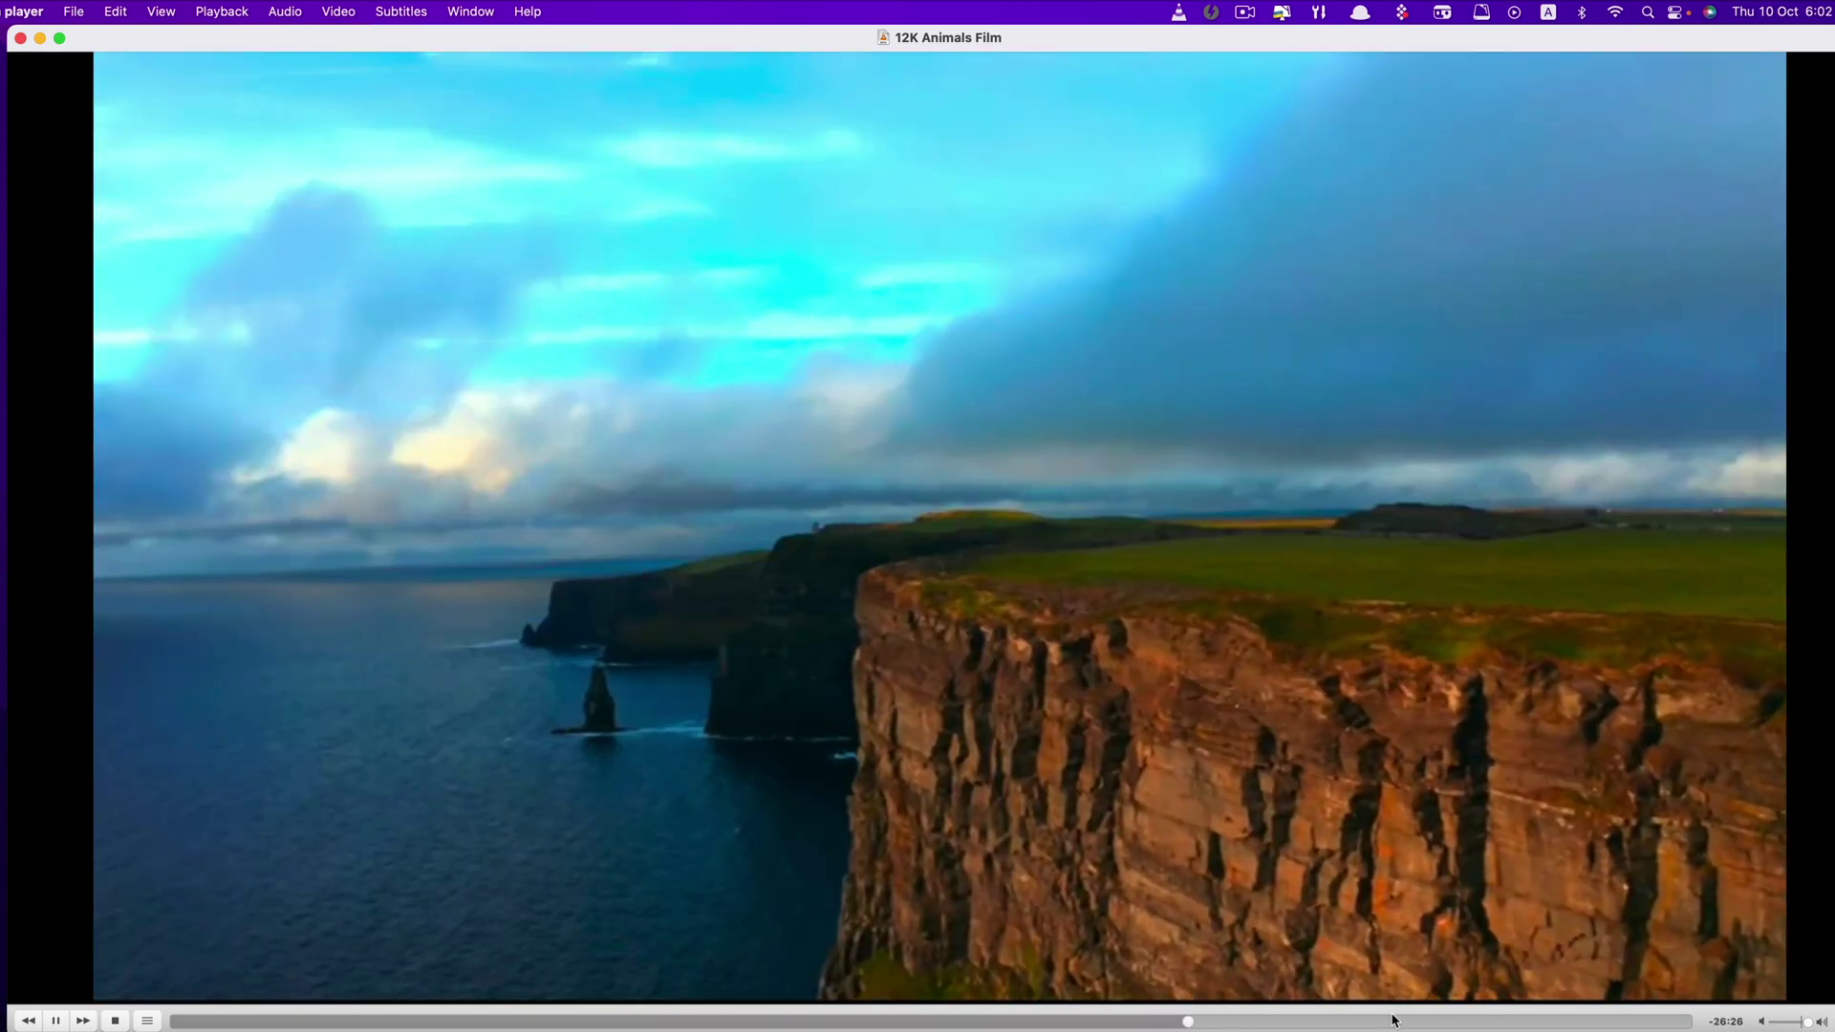
click(1393, 1022)
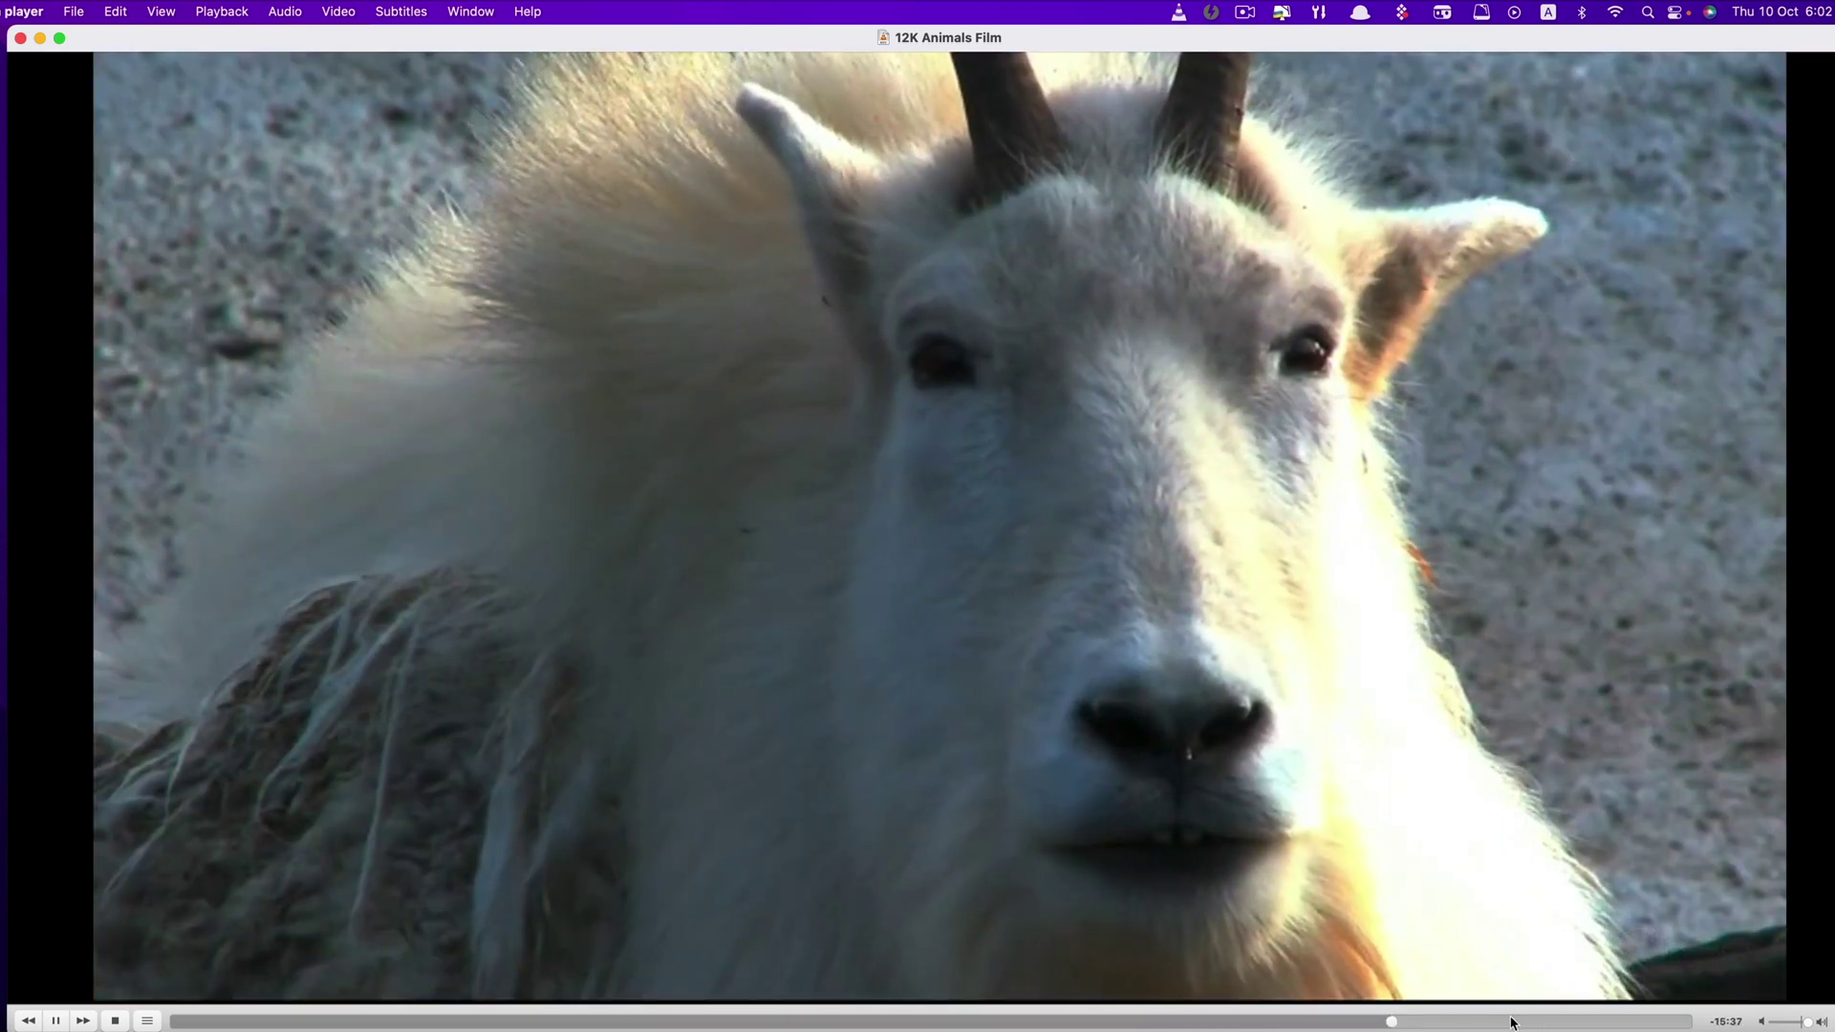
click(1511, 1023)
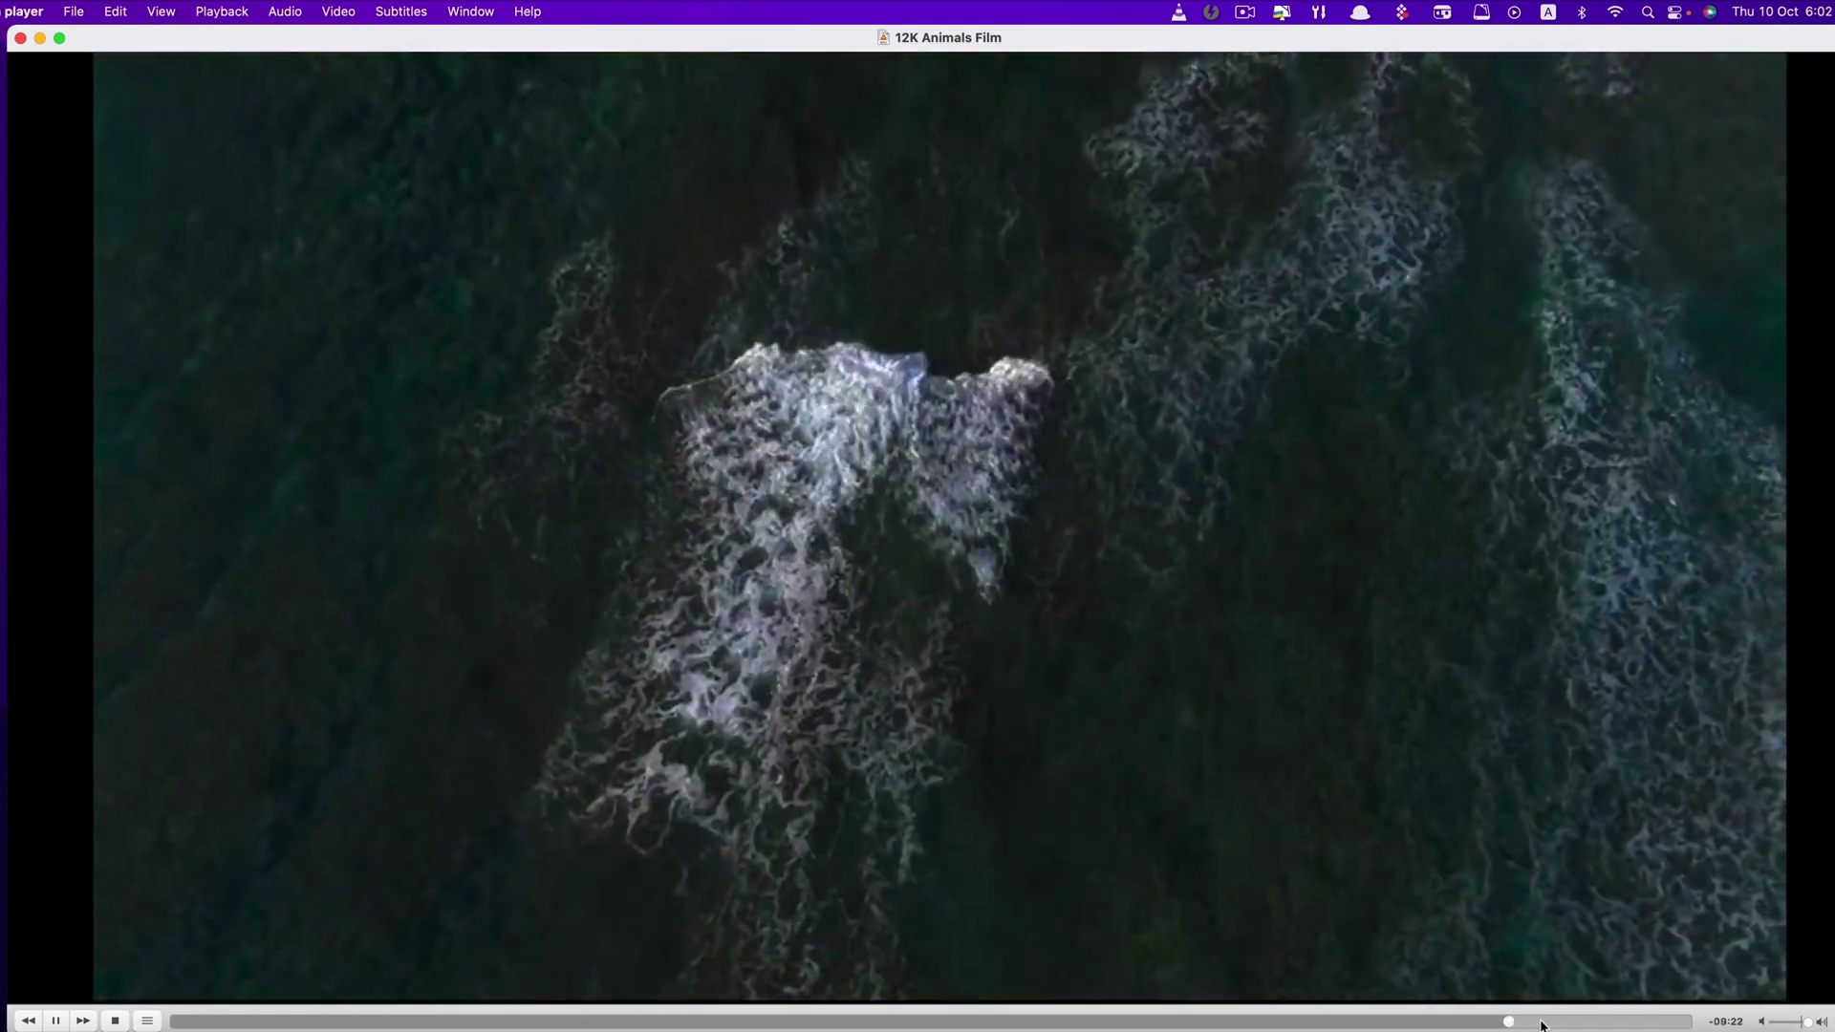
click(1615, 1022)
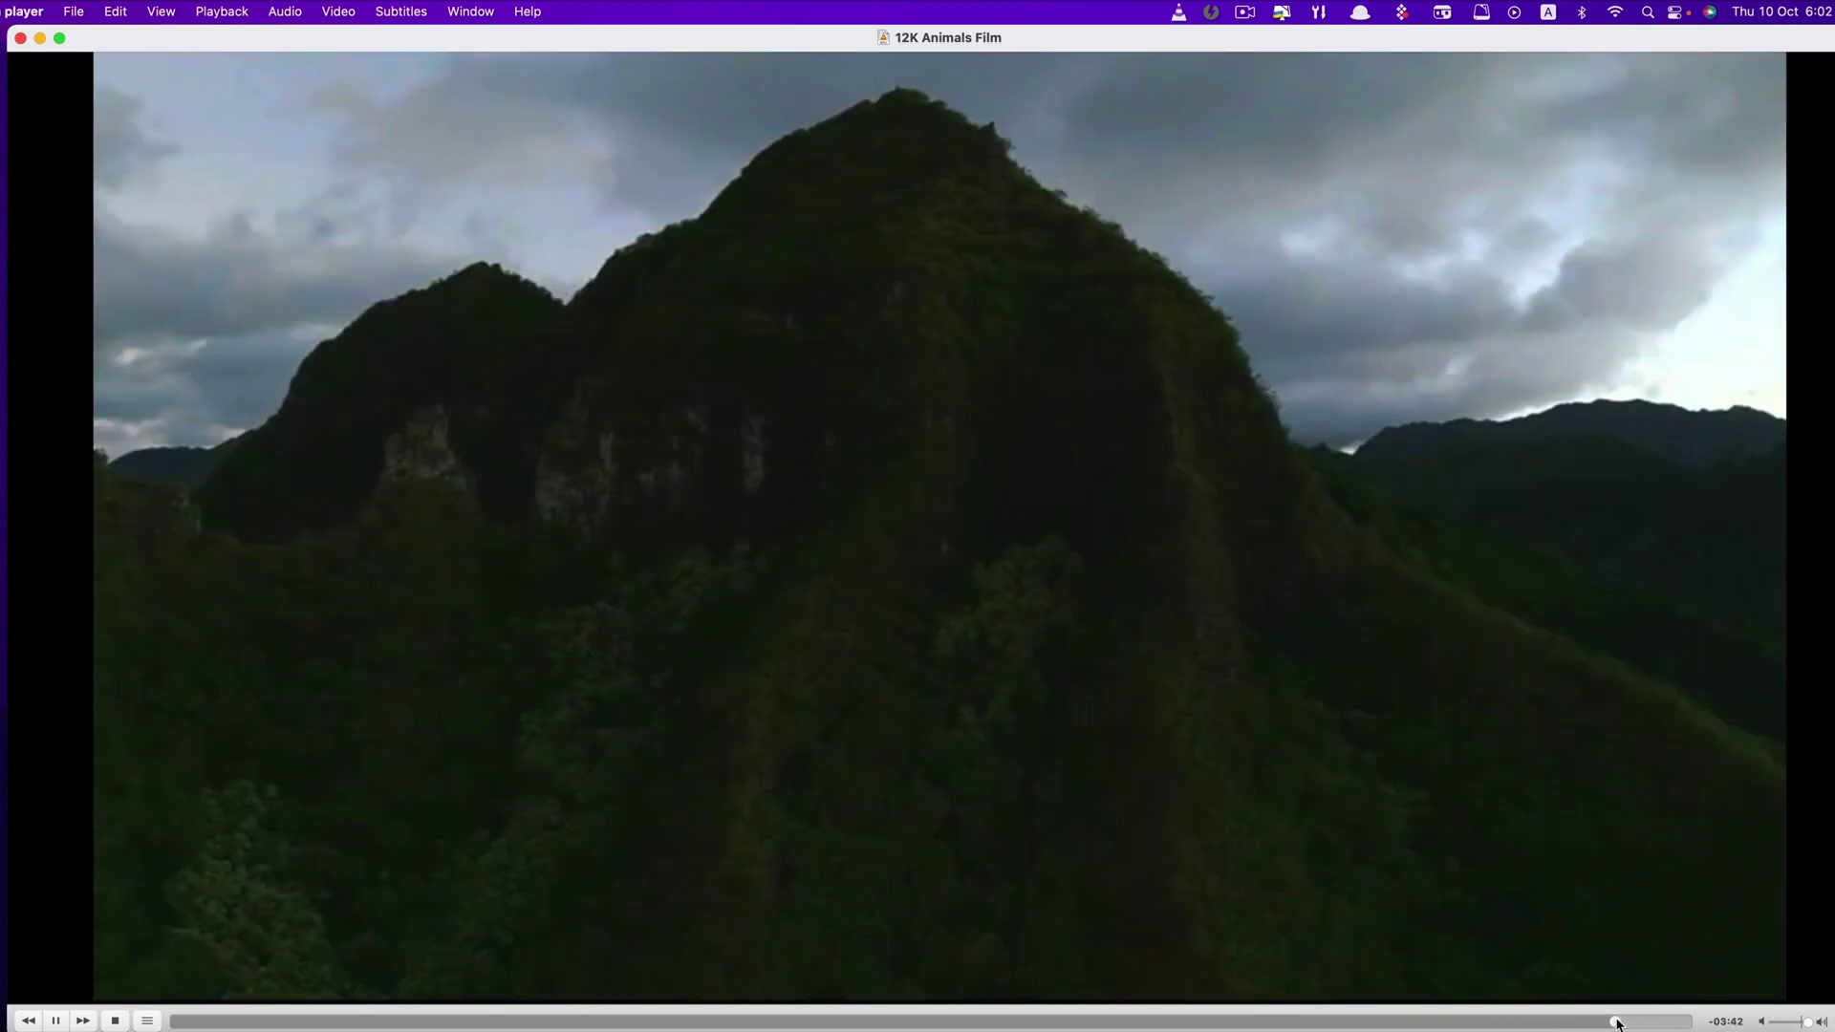